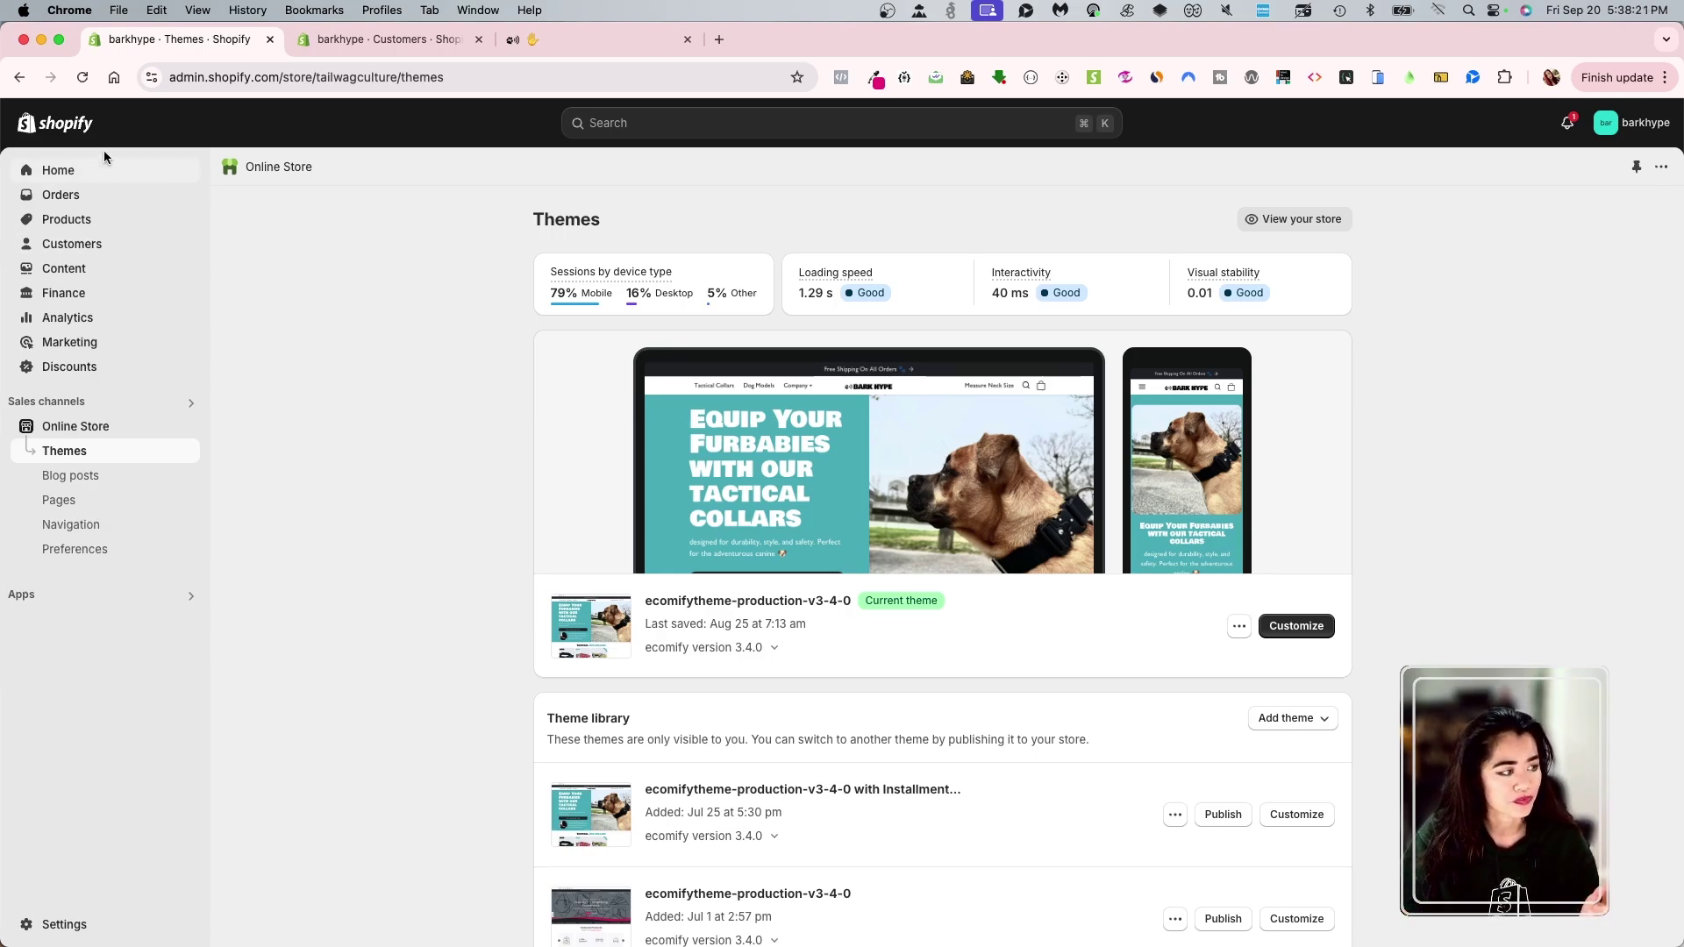
- Reload Themes and search the store's apps for 'klaviyo' to reach Klaviyo: Email Marketing & SMS
{"action": "left_click", "coordinate": [84, 79]}
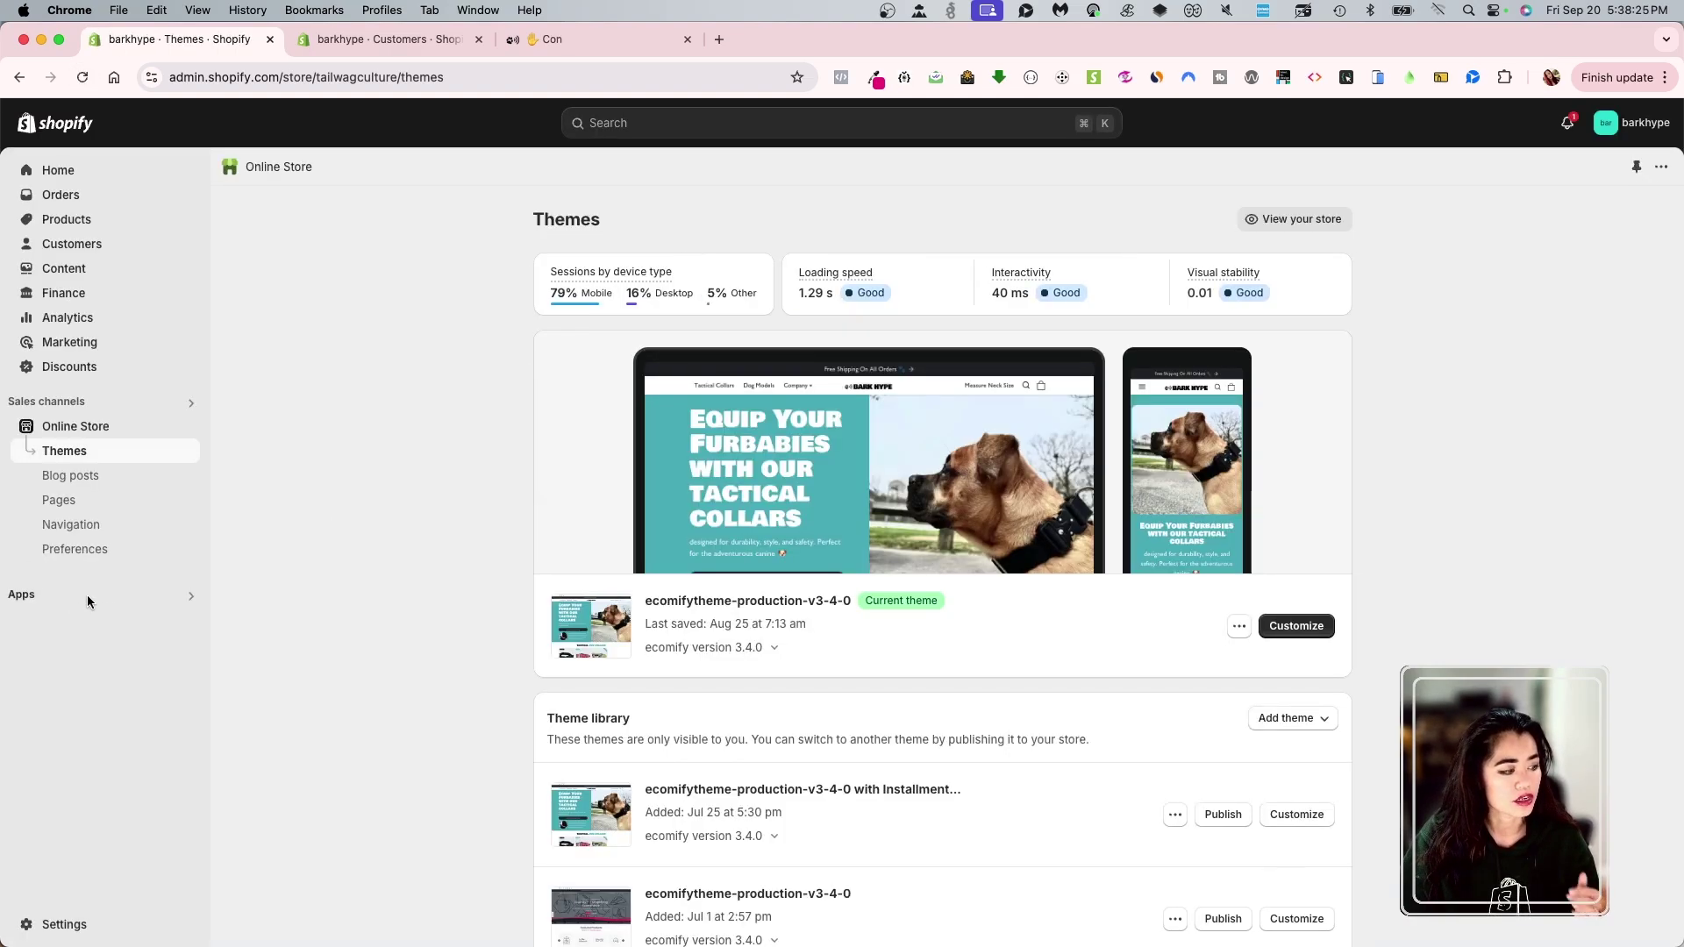
{"action": "left_click", "coordinate": [88, 593]}
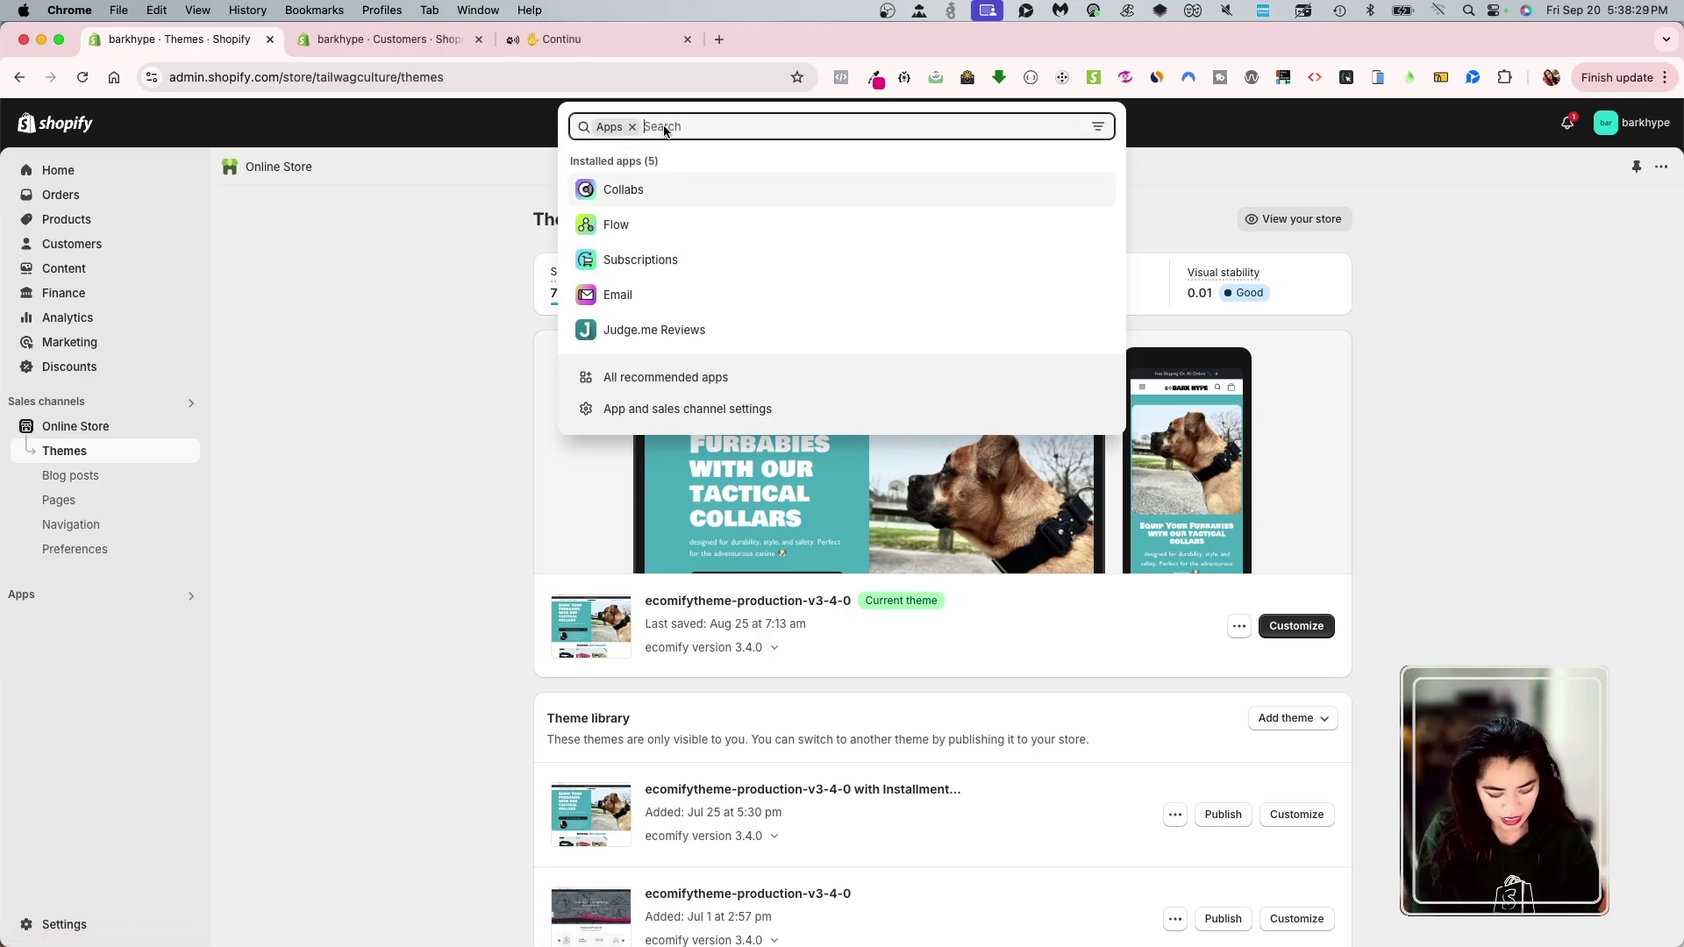
{"action": "type", "text": "klavip"}
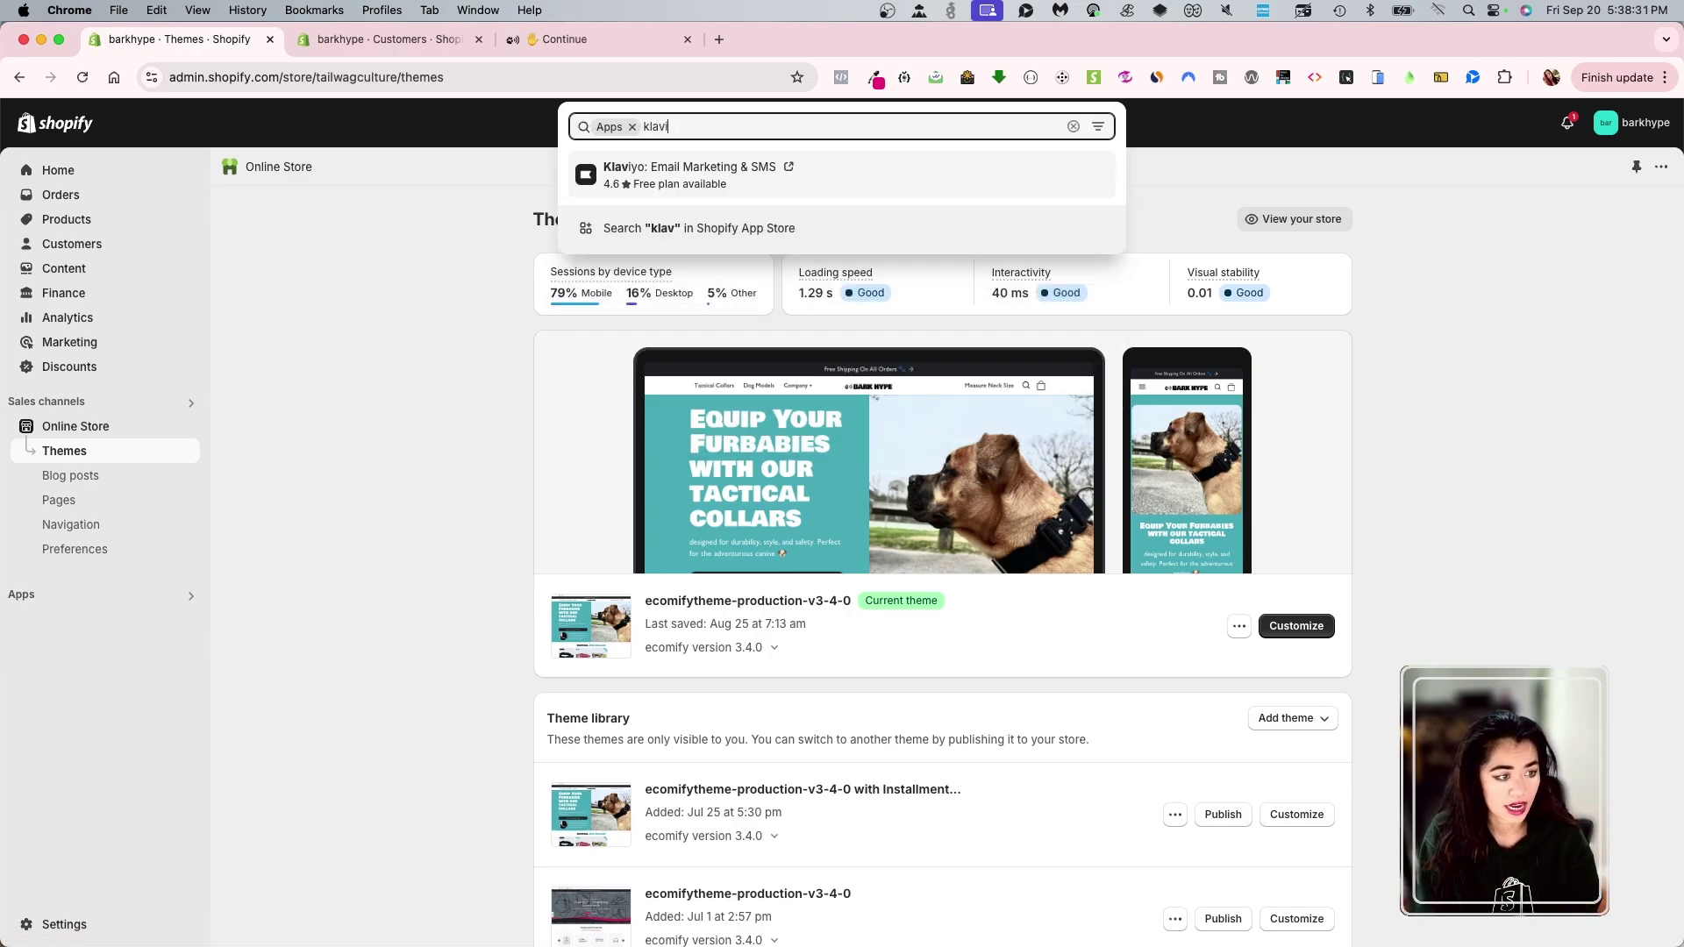
{"action": "key", "text": "BackSpace"}
{"action": "key", "text": "BackSpace"}
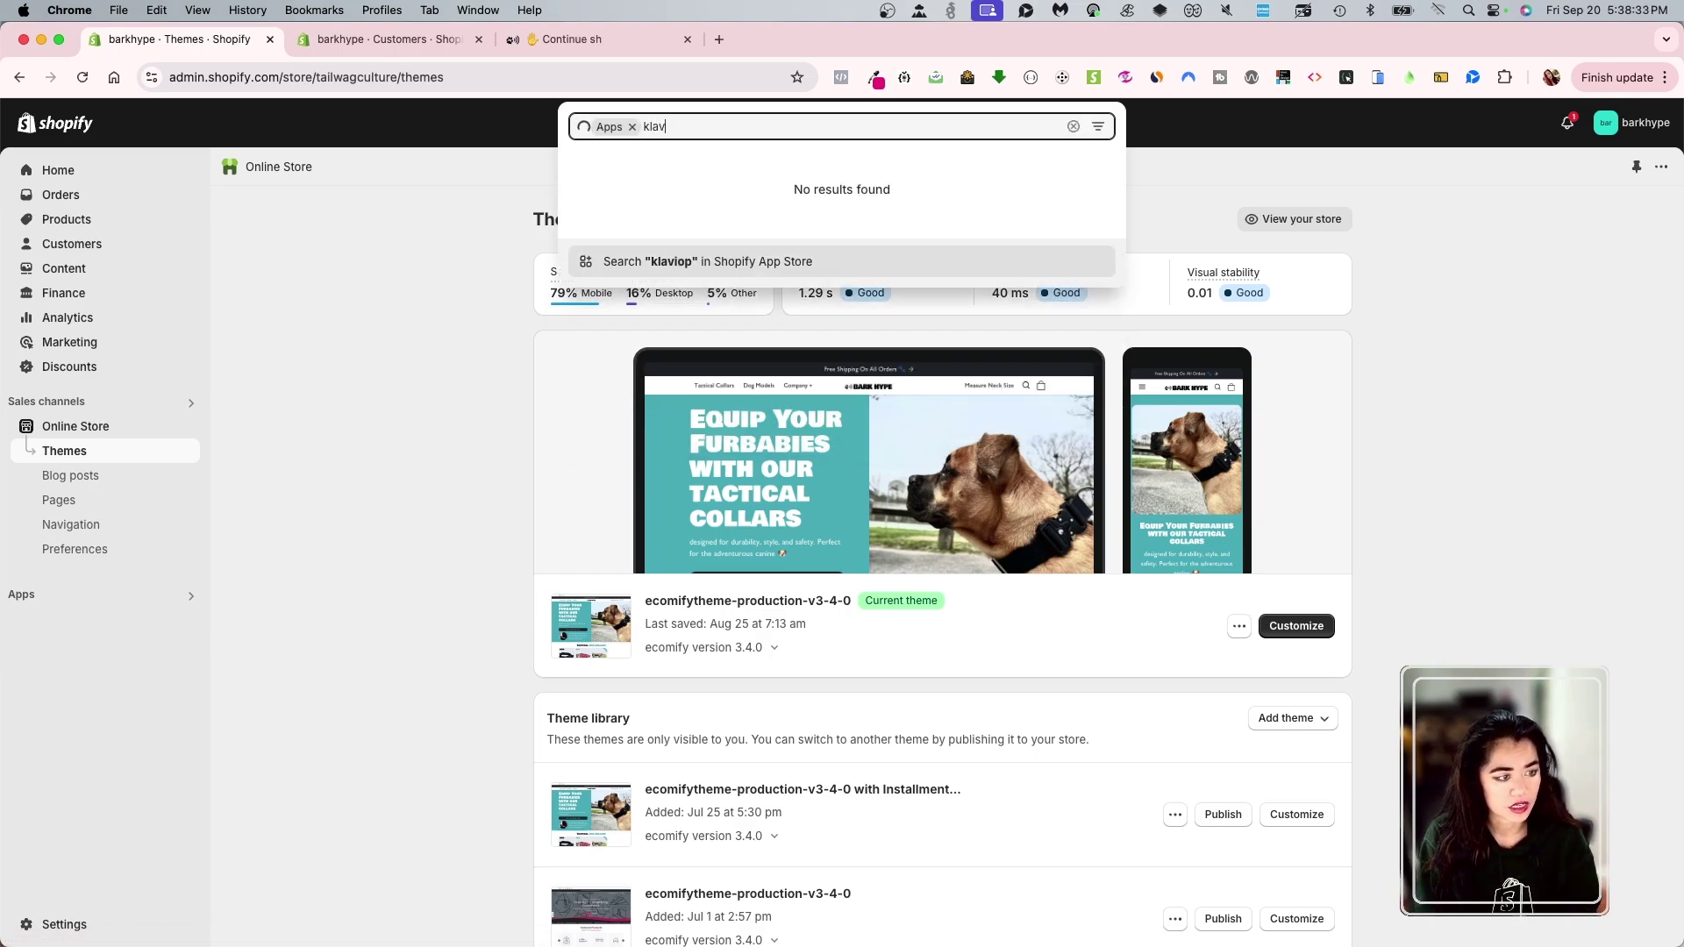
{"action": "type", "text": "iyo"}
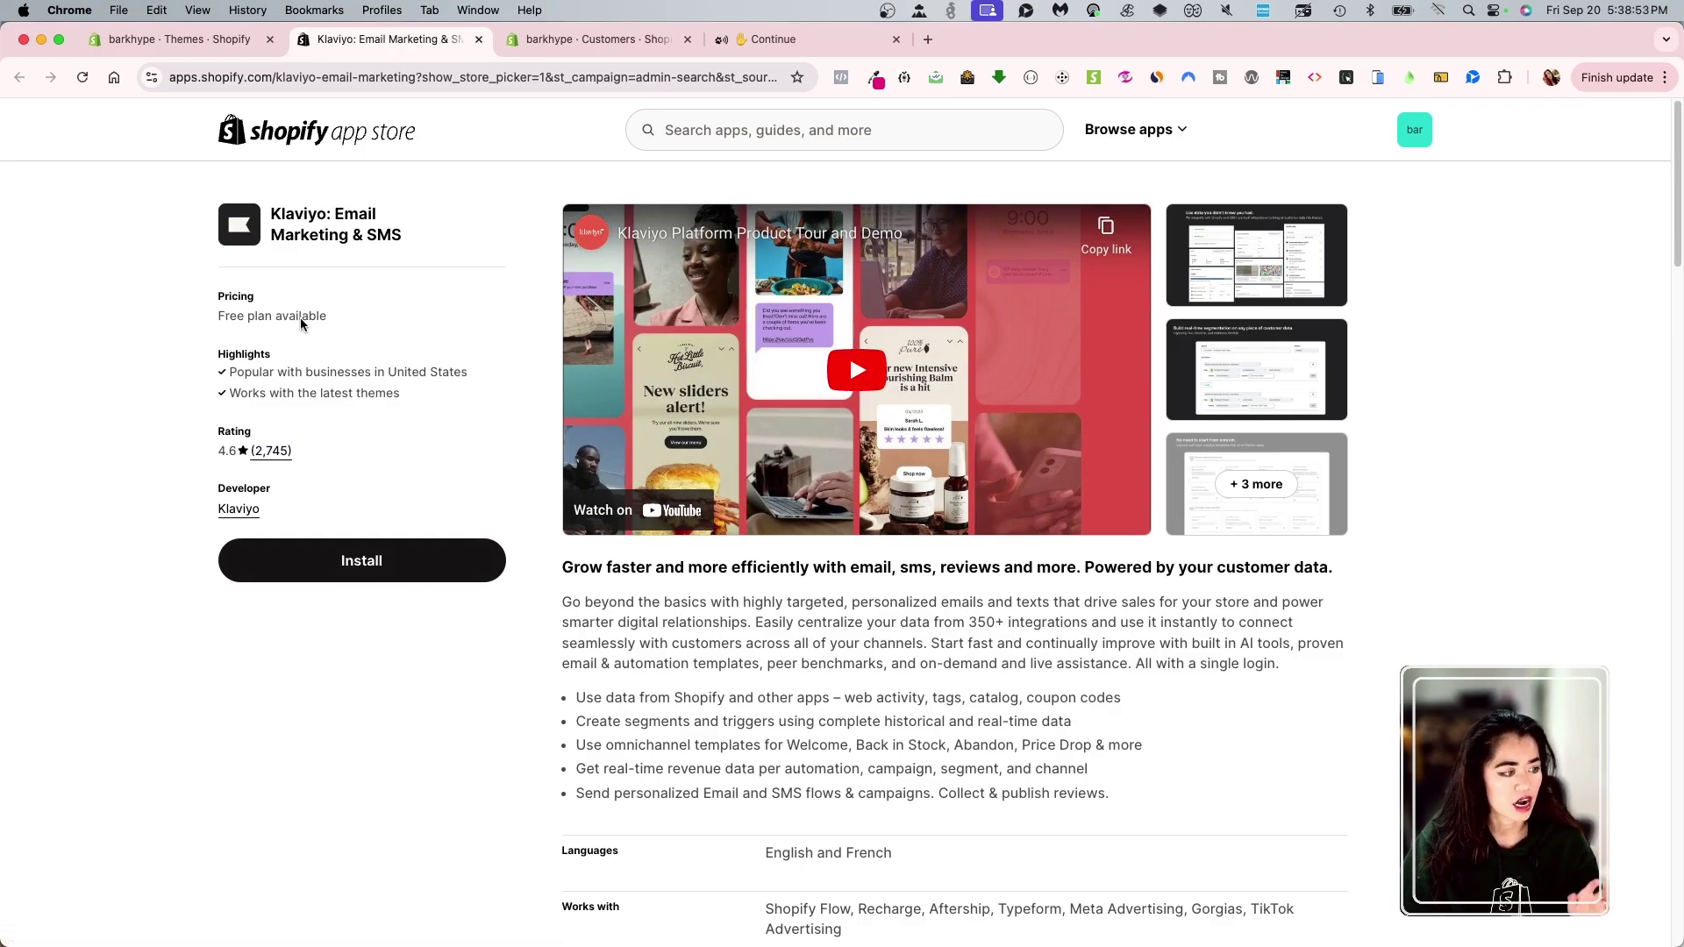
- Scroll through the Klaviyo App Store listing to review it before installing
{"action": "scroll", "coordinate": [789, 456], "scroll_direction": "down", "scroll_amount": 4}
{"action": "scroll", "coordinate": [965, 404], "scroll_direction": "up", "scroll_amount": 4}
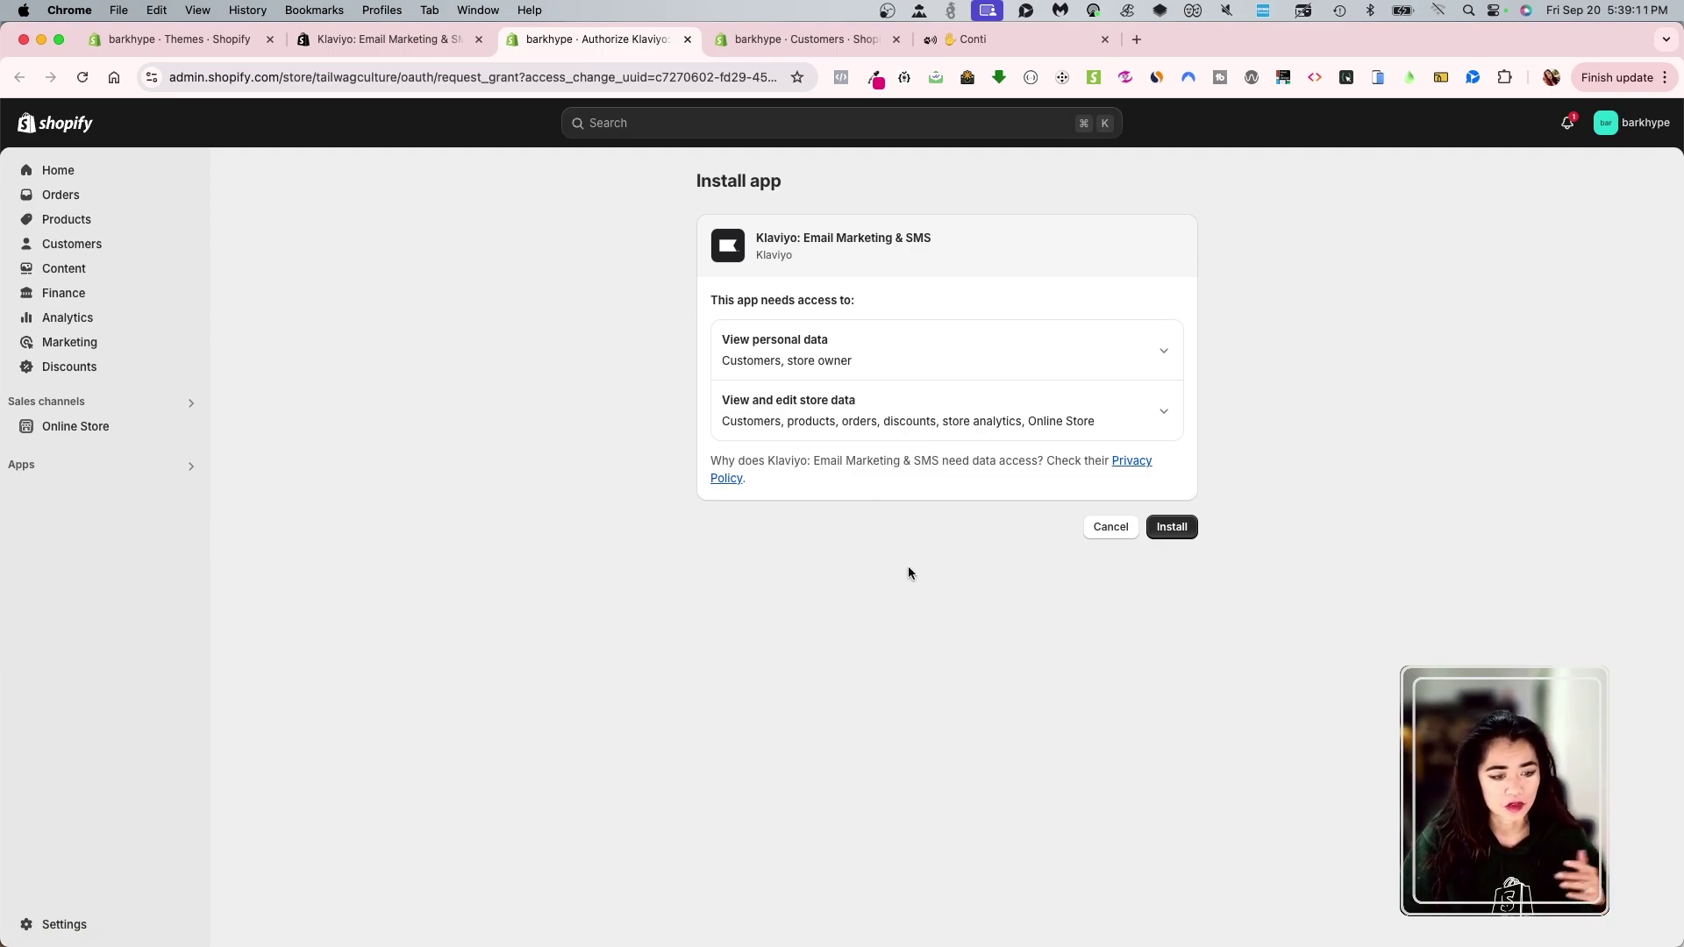
- Approve Klaviyo's requested access to customer and store data to install it
{"action": "left_click", "coordinate": [1179, 527]}
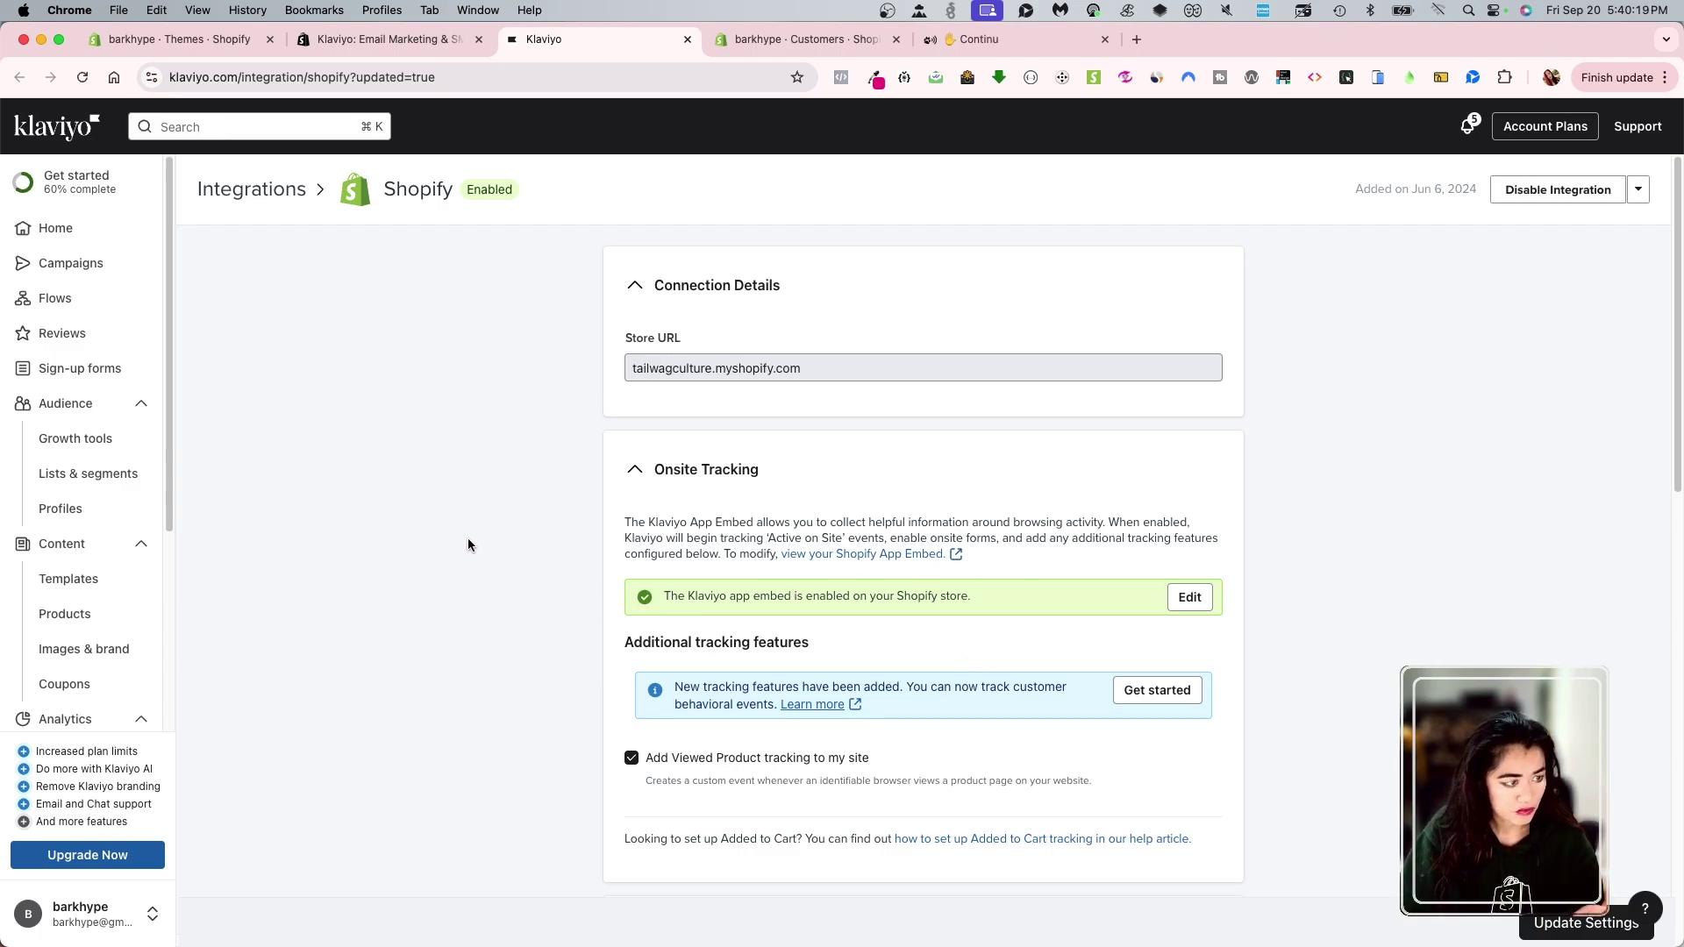
- Open the live Bark Hype storefront, hide the admin bar, and scroll to the footer
{"action": "left_click", "coordinate": [218, 48]}
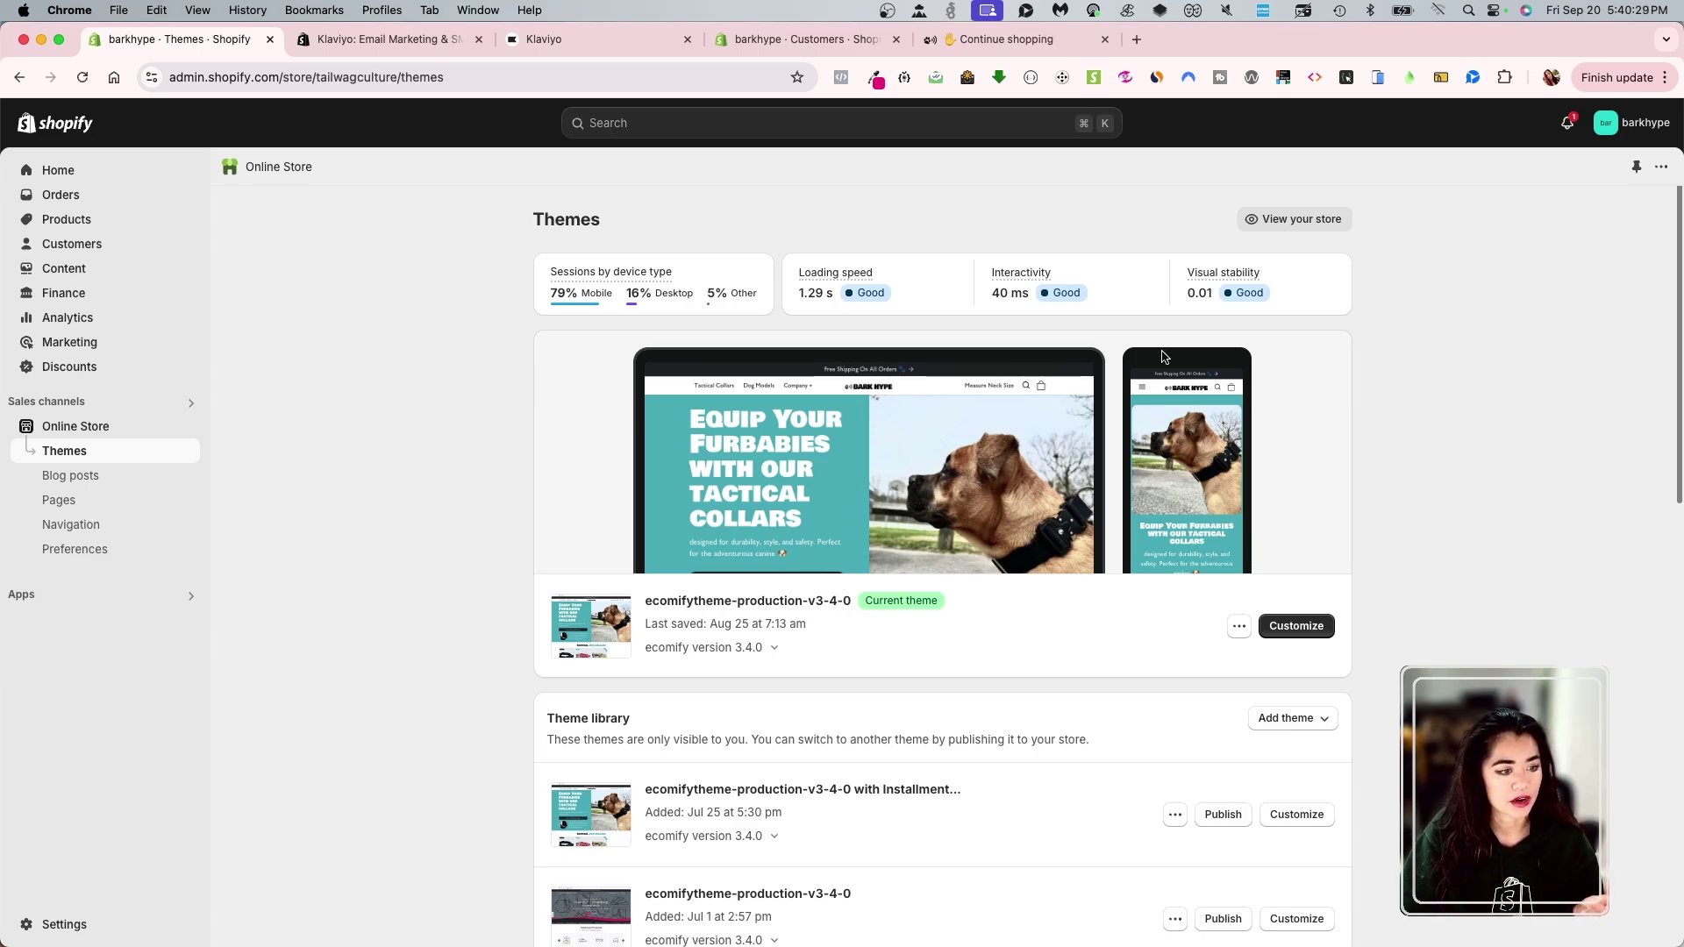
{"action": "left_click", "coordinate": [1307, 225]}
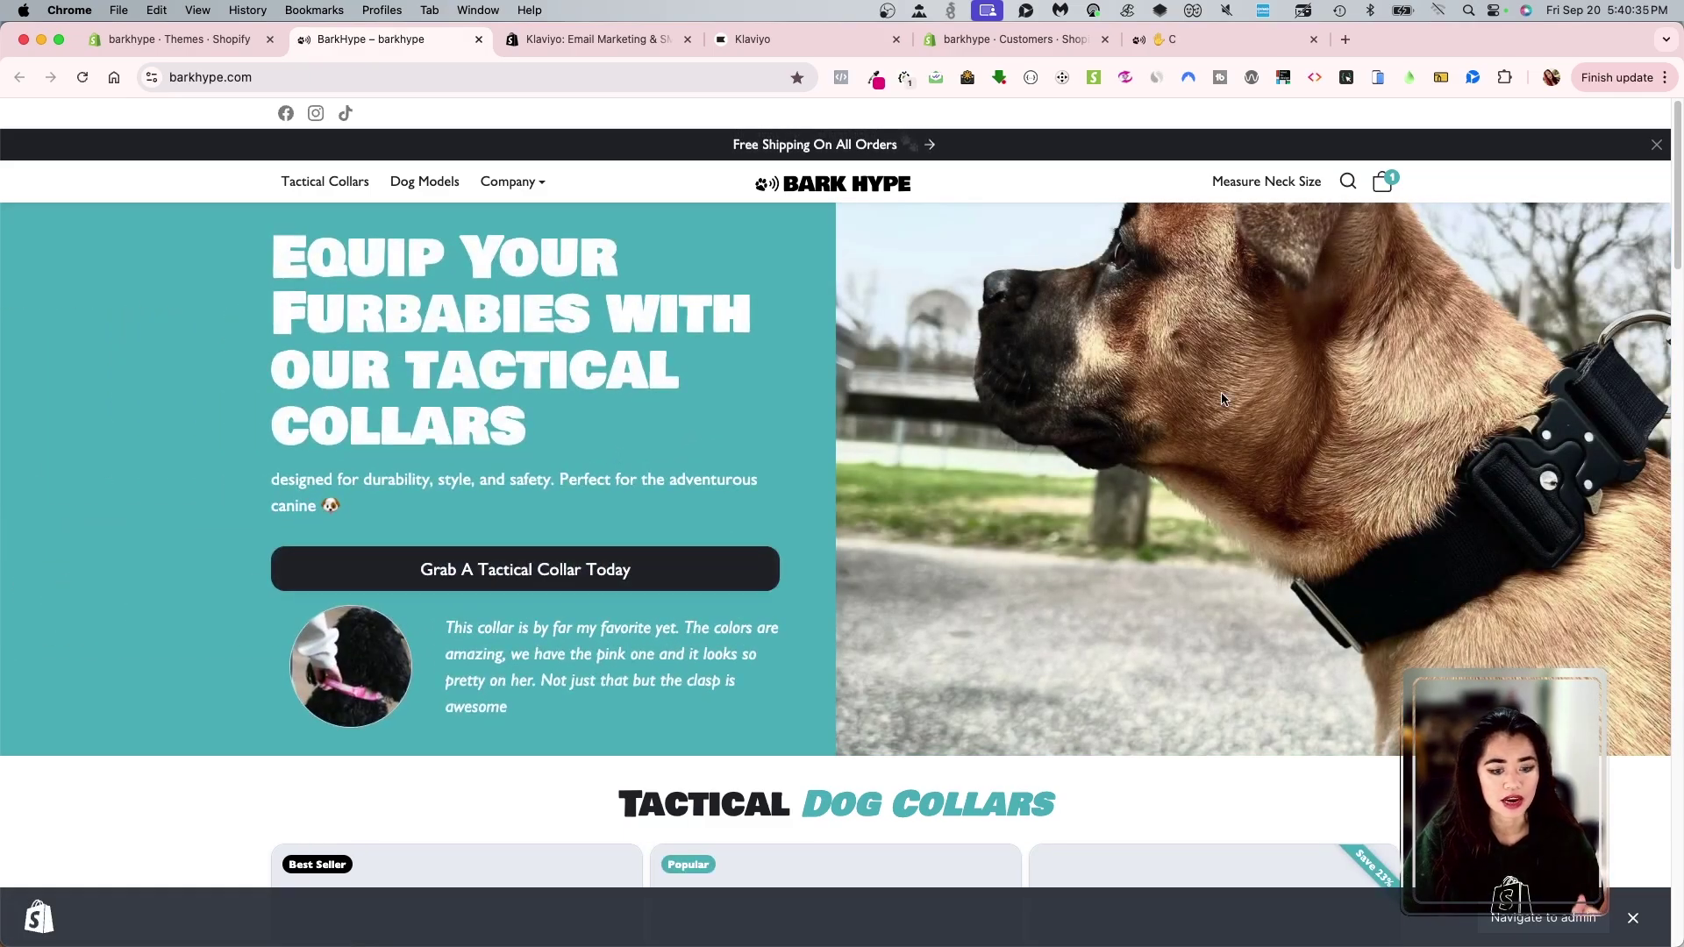
{"action": "left_click", "coordinate": [1631, 919]}
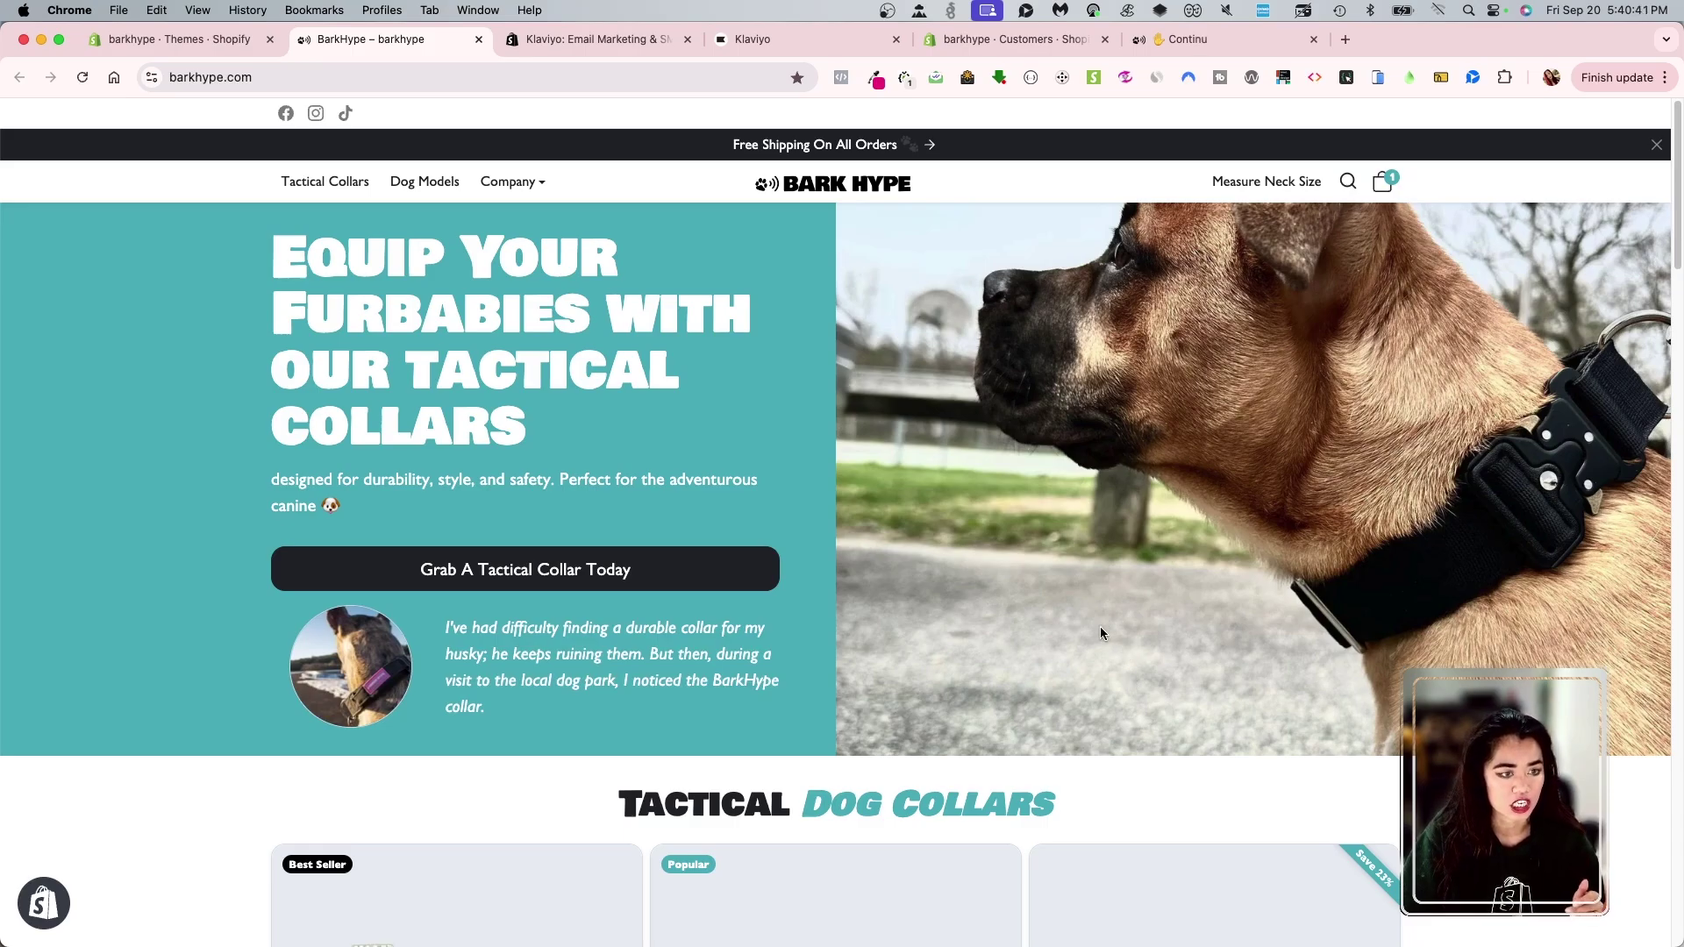
{"action": "scroll", "coordinate": [1009, 627], "scroll_direction": "down", "scroll_amount": 15}
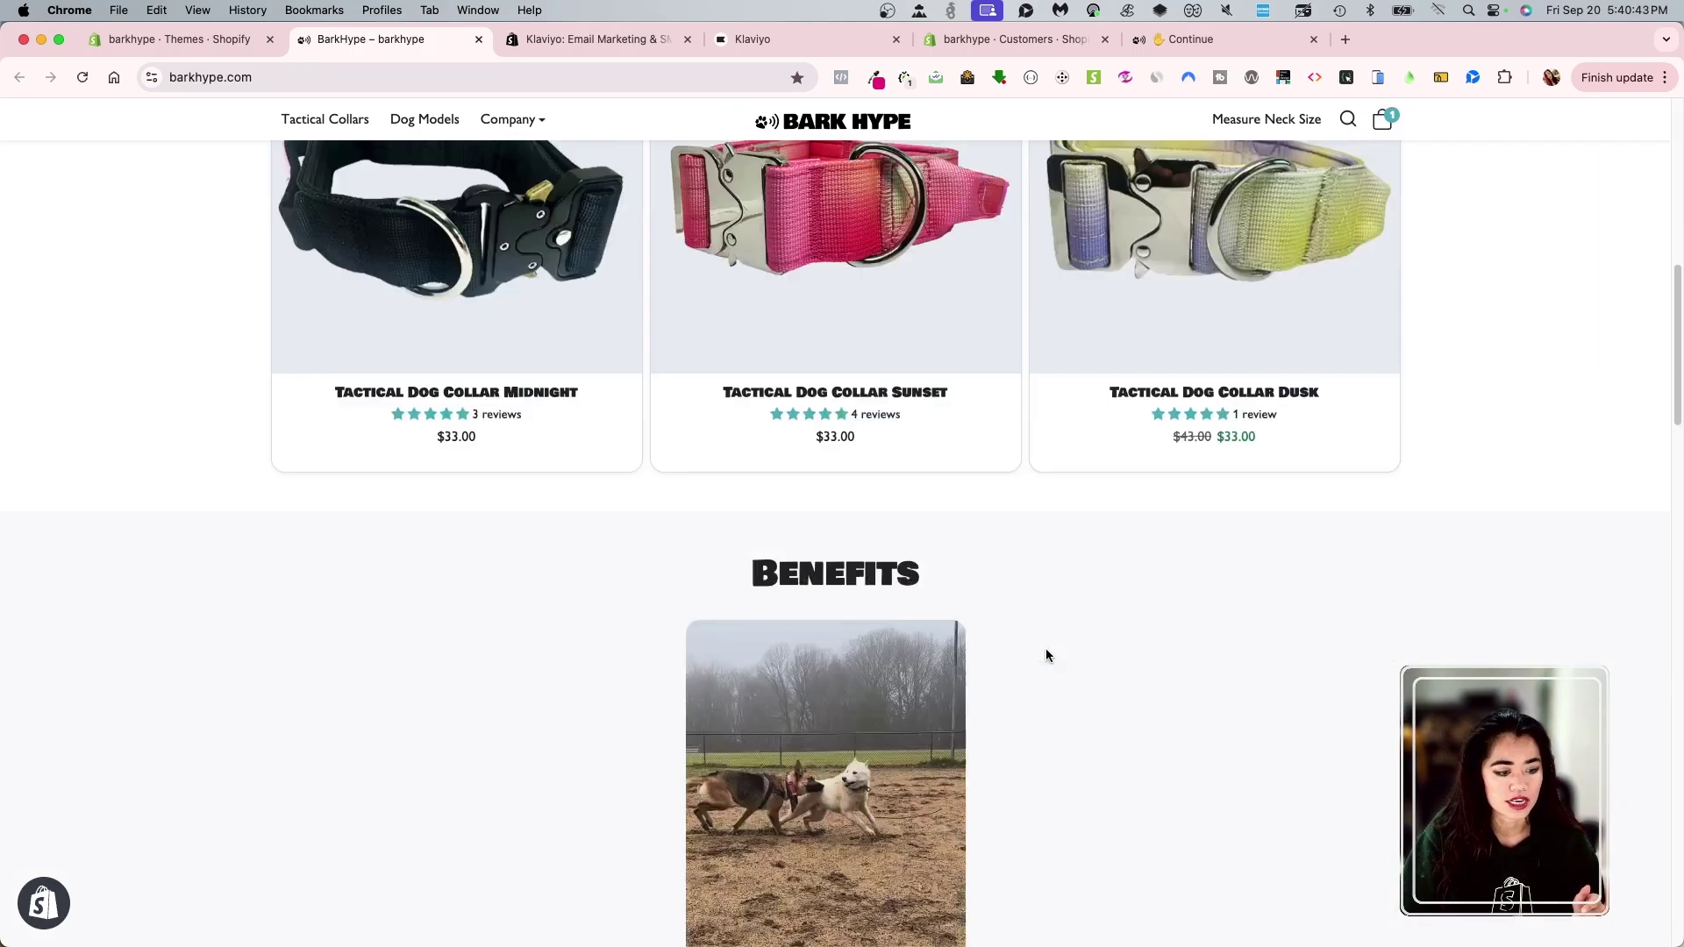
{"action": "scroll", "coordinate": [1013, 630], "scroll_direction": "down", "scroll_amount": 20}
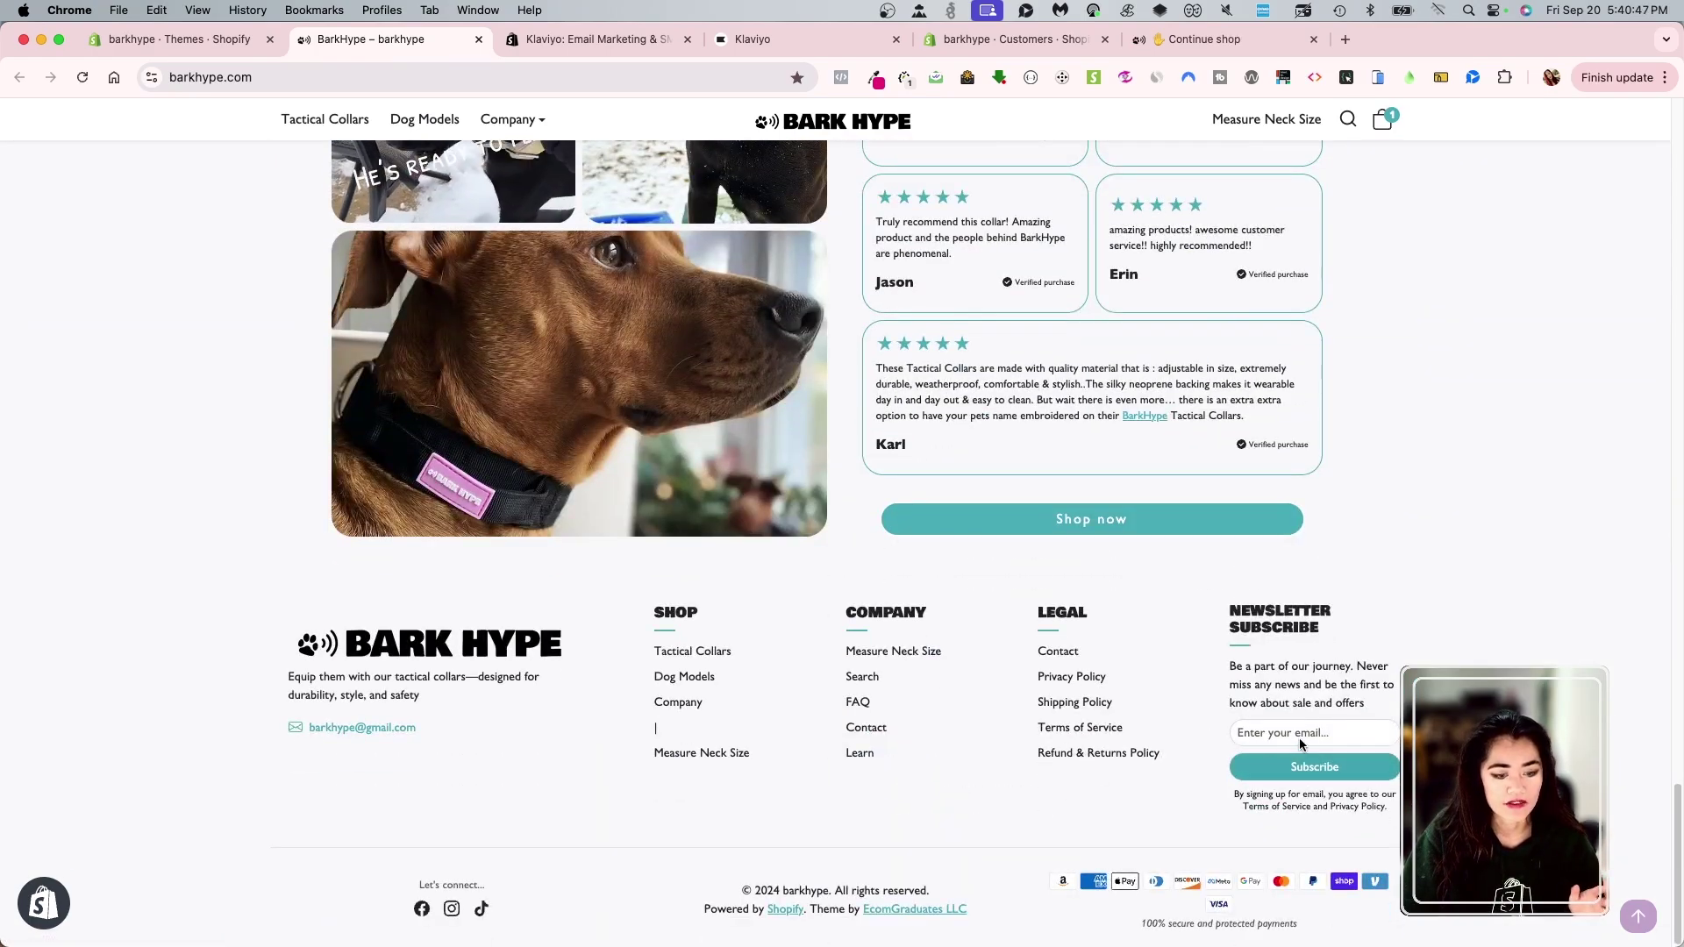
- Subscribe a test email address to the footer newsletter, then check the Shopify customer list
{"action": "left_click", "coordinate": [1319, 739]}
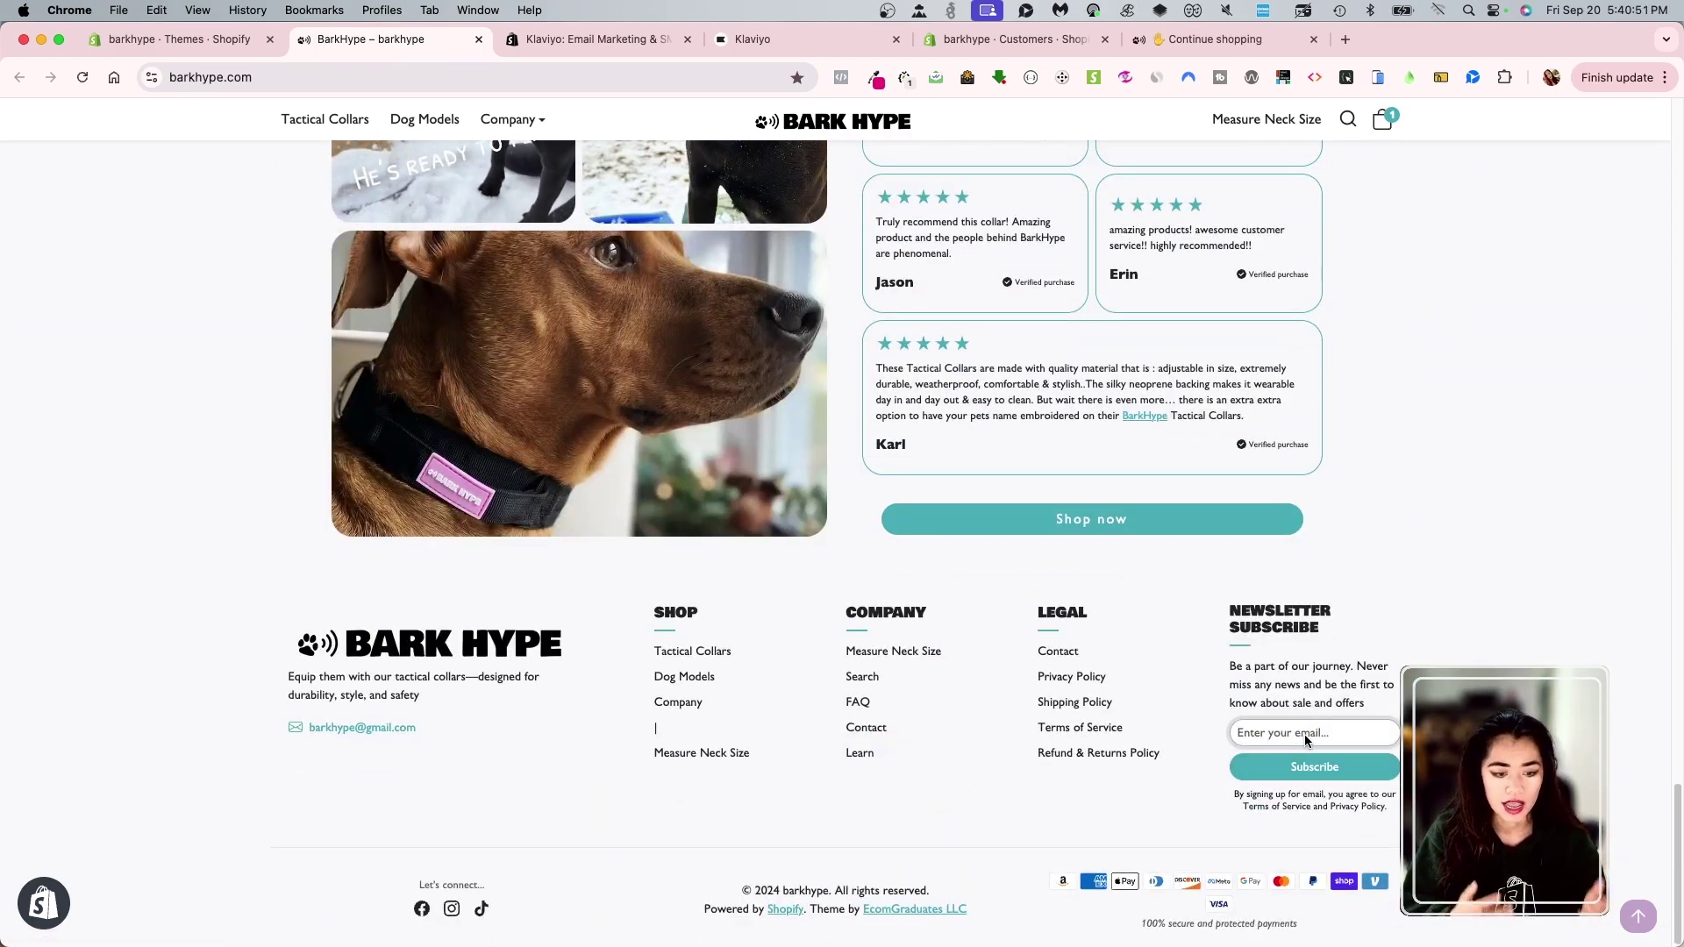
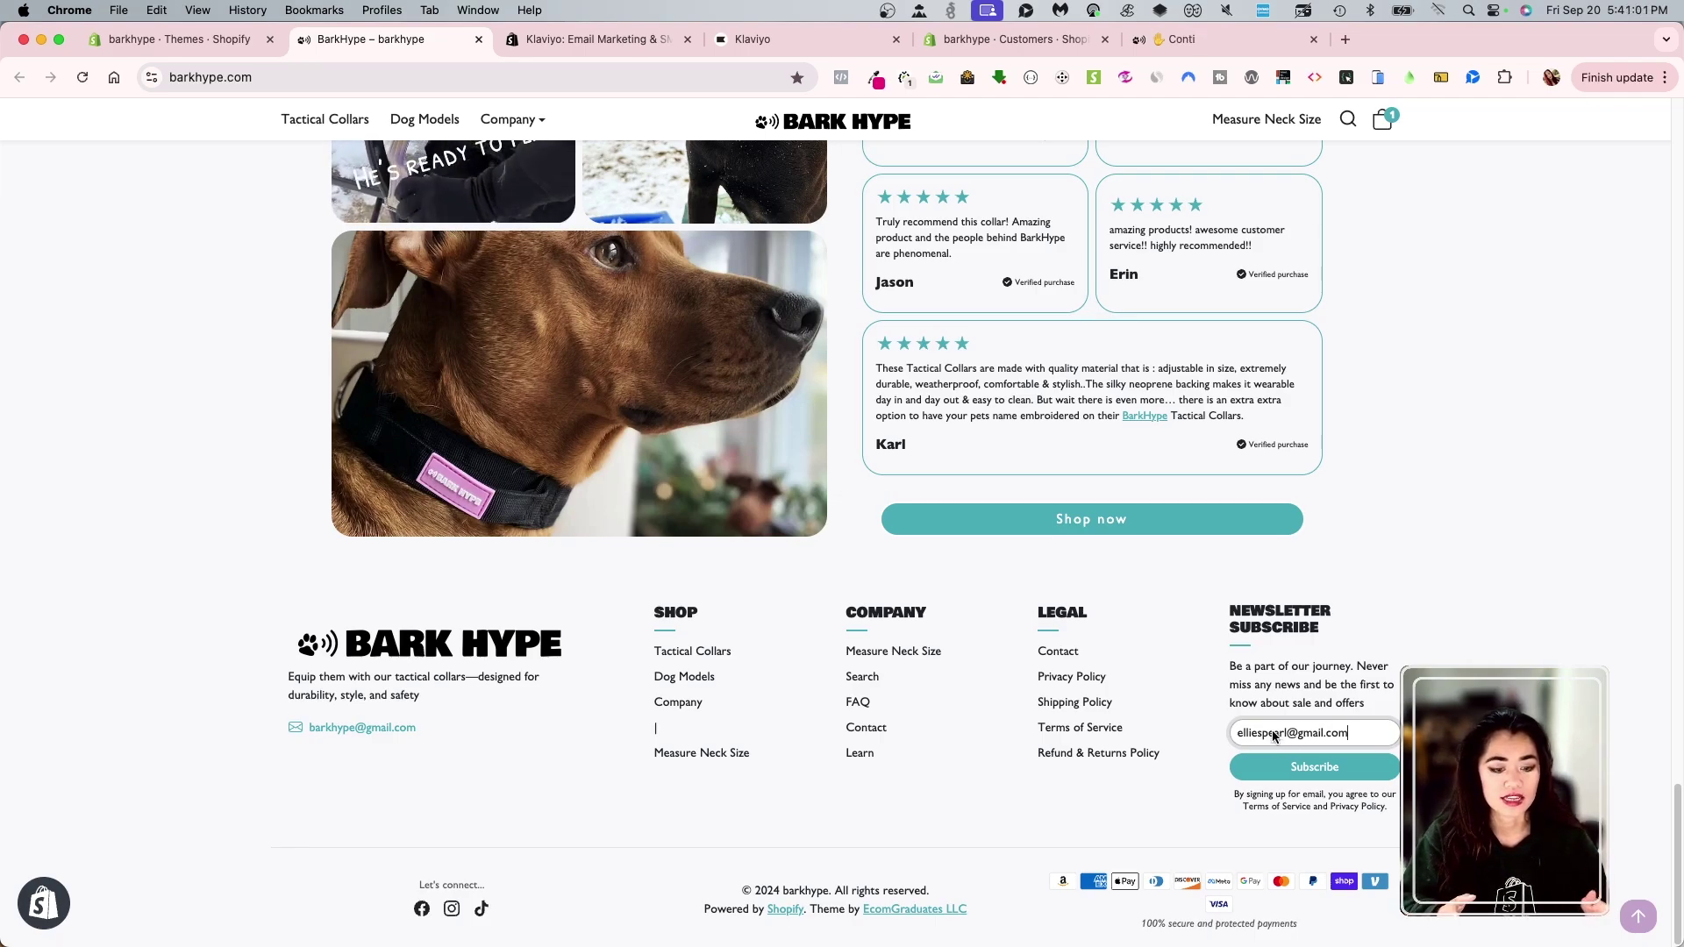
{"action": "left_click", "coordinate": [1293, 768]}
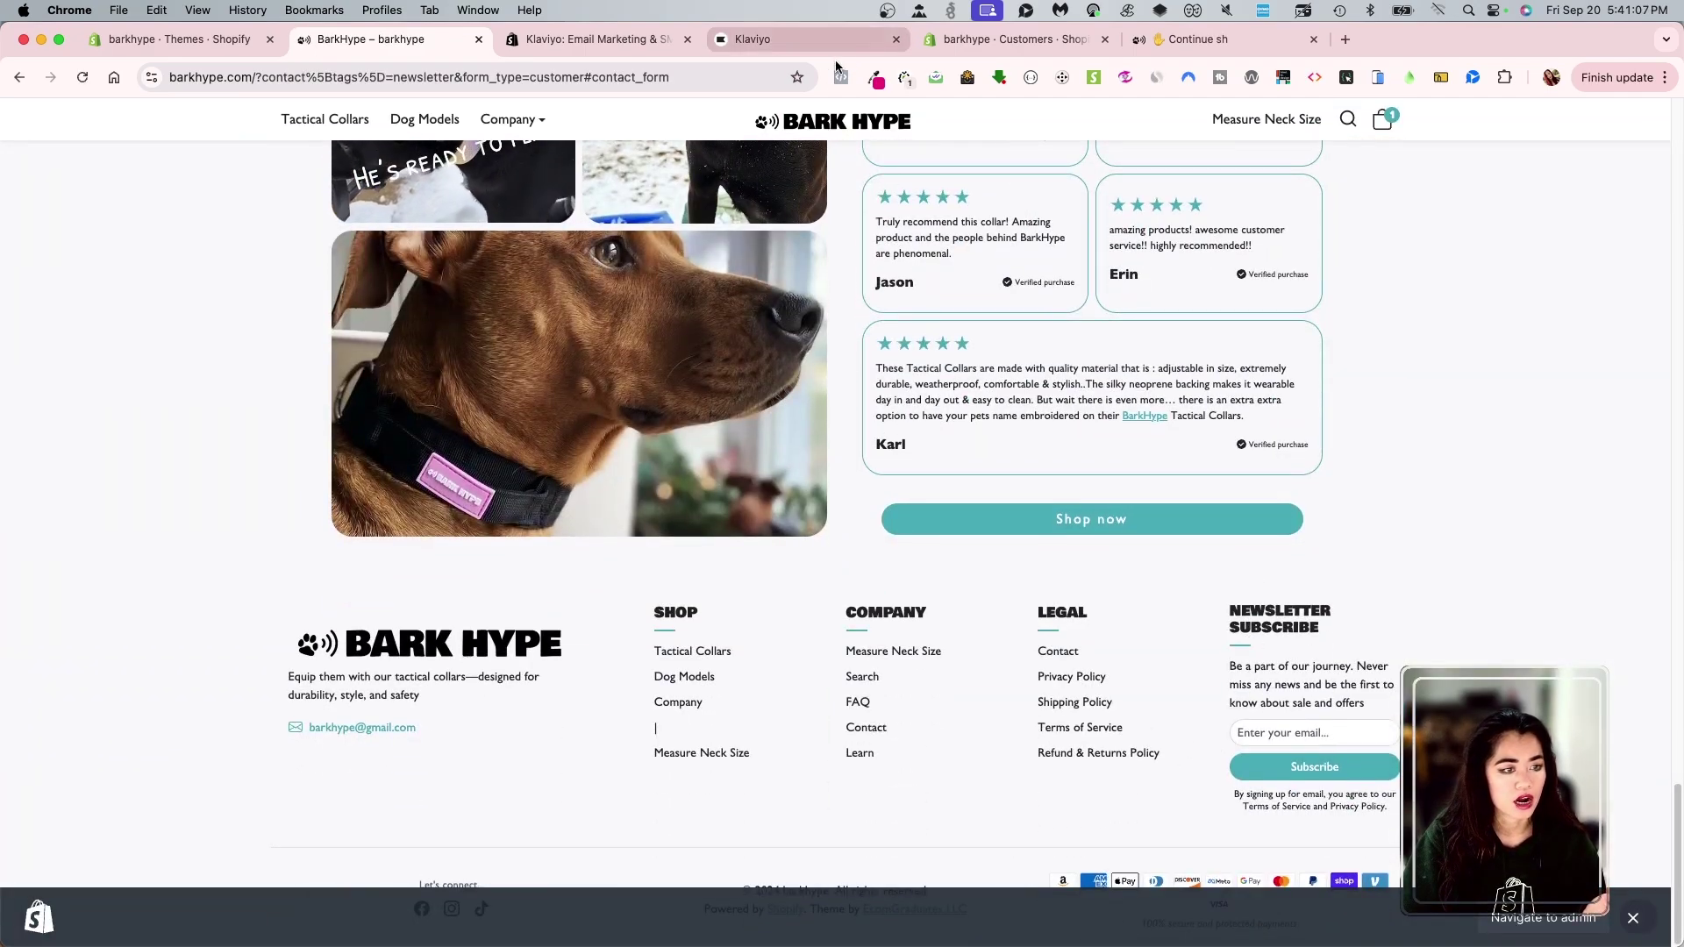
{"action": "left_click", "coordinate": [1014, 39]}
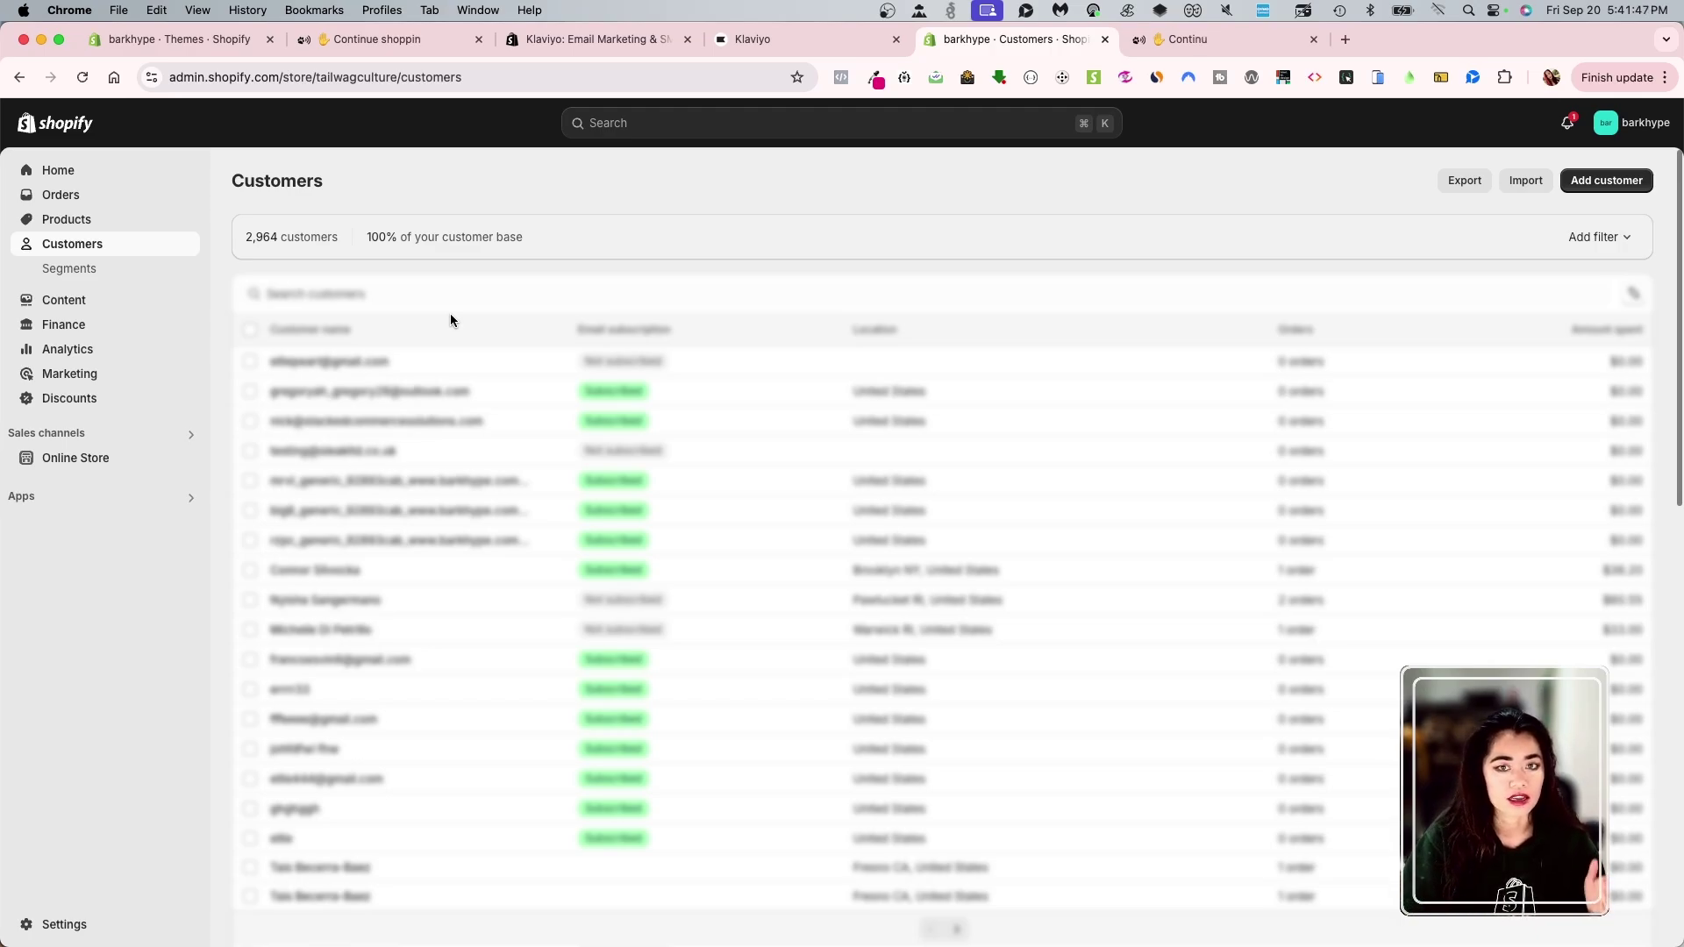
- Return to the Themes page showing ecomifytheme-production-v3-4-0 as the current theme
{"action": "key", "text": "super+1"}
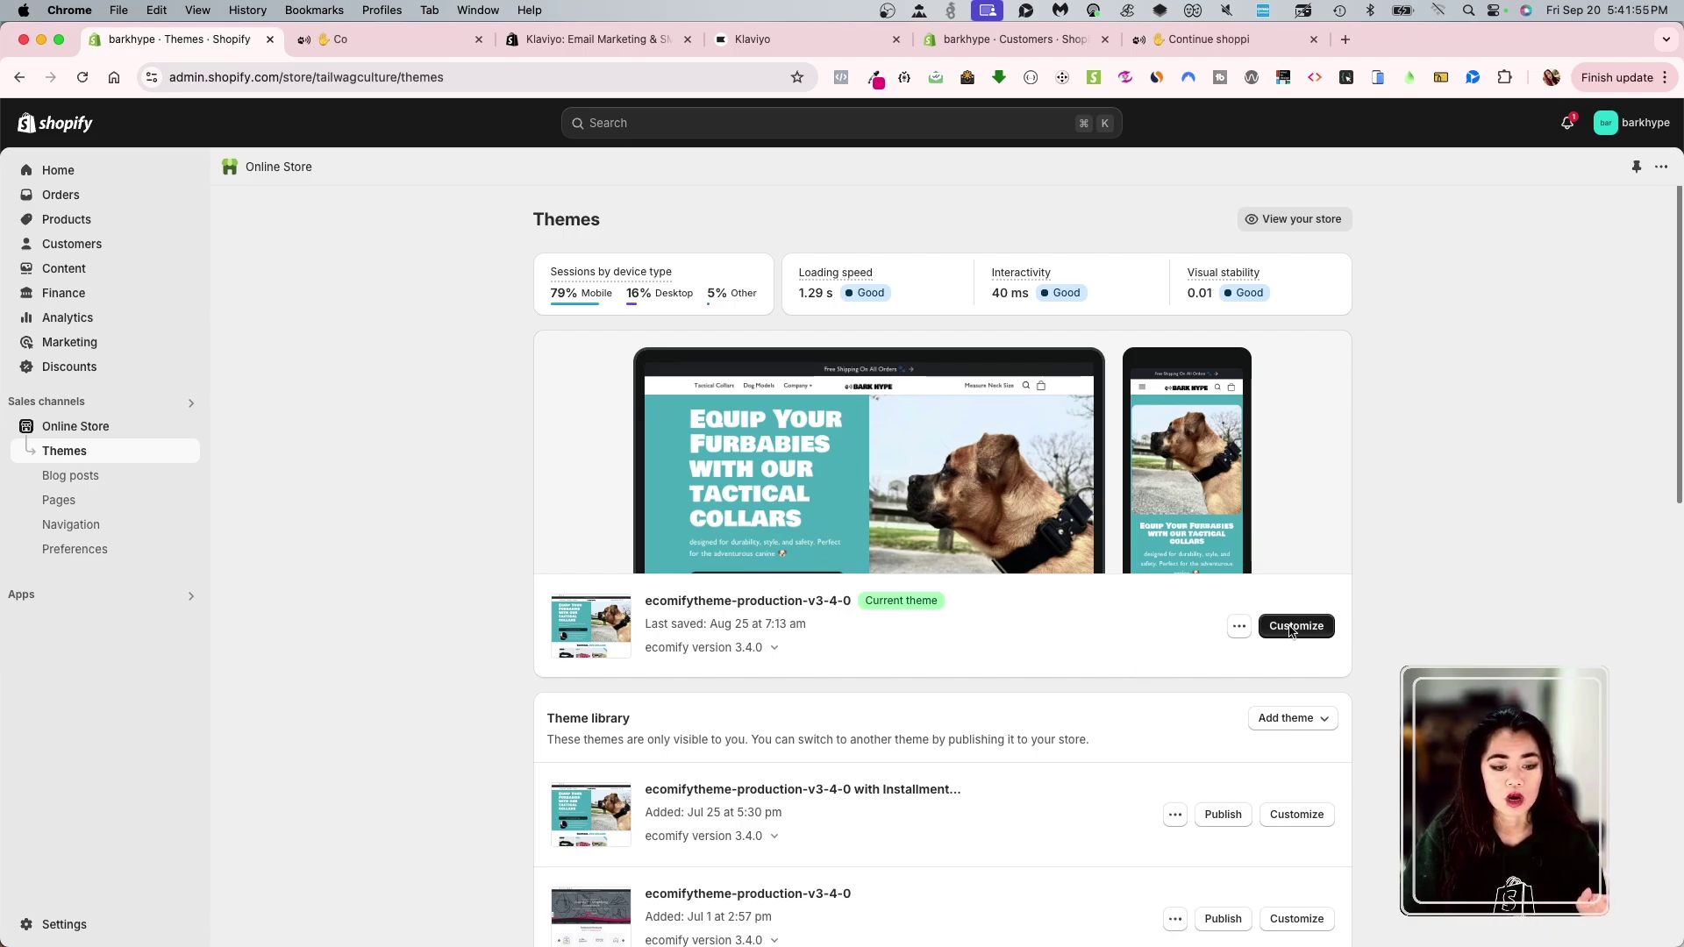
- In the theme editor's App embeds, switch Klaviyo Onsite JavaScript off and back on
{"action": "left_click", "coordinate": [1261, 628]}
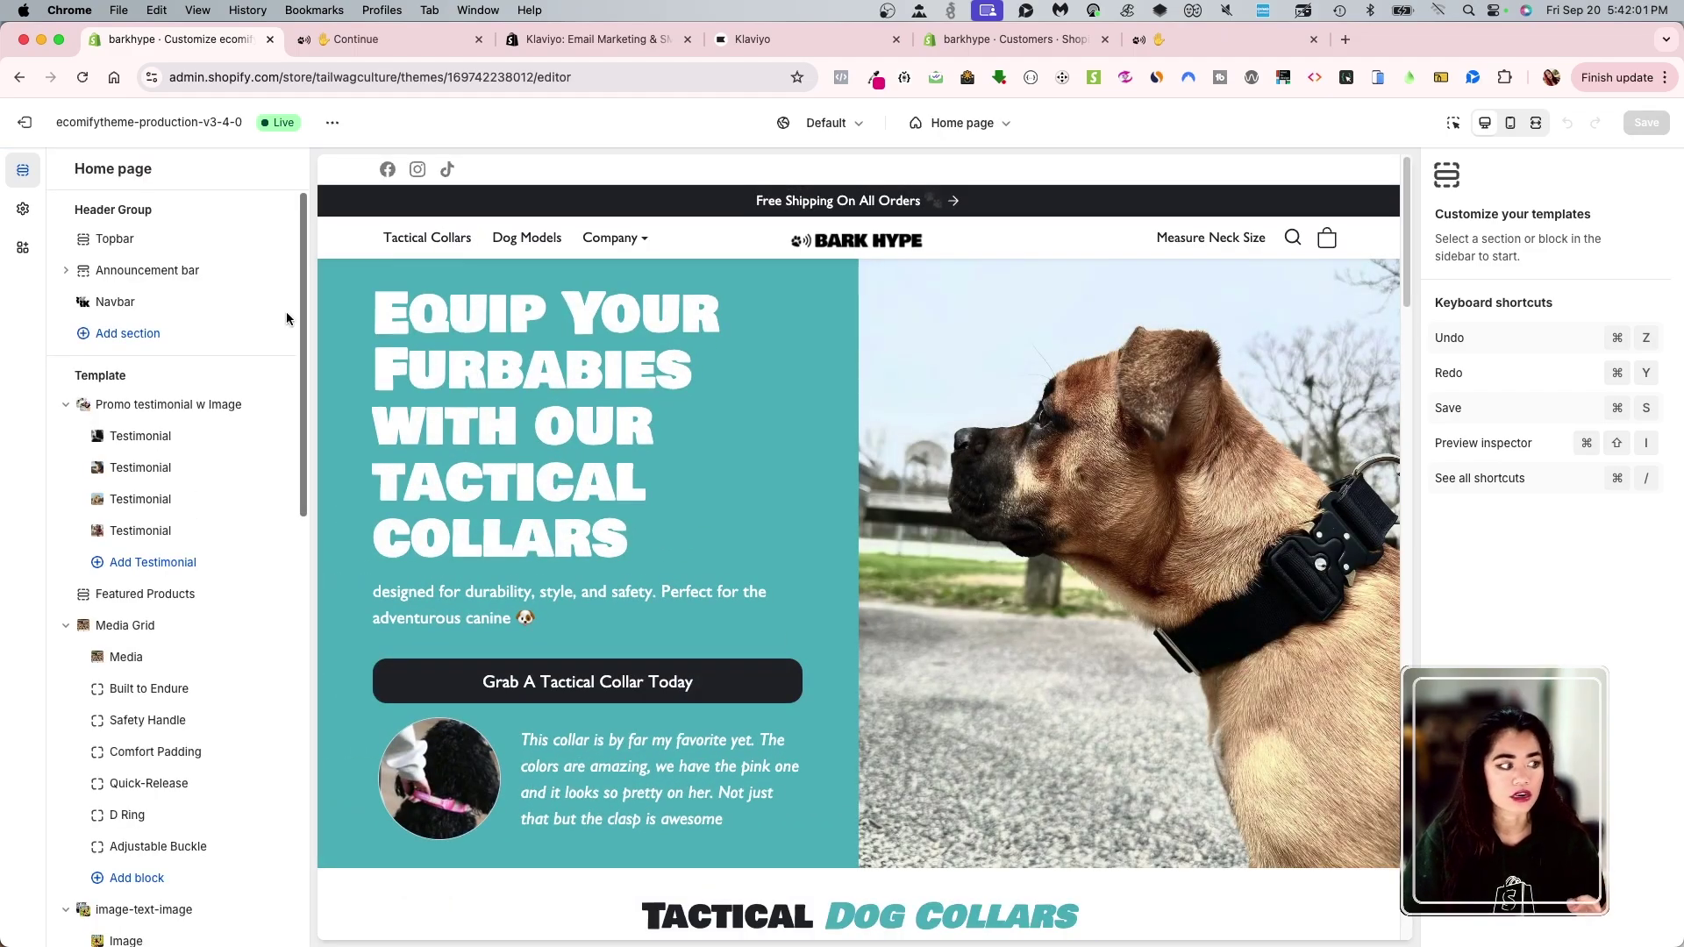
{"action": "left_click", "coordinate": [29, 252]}
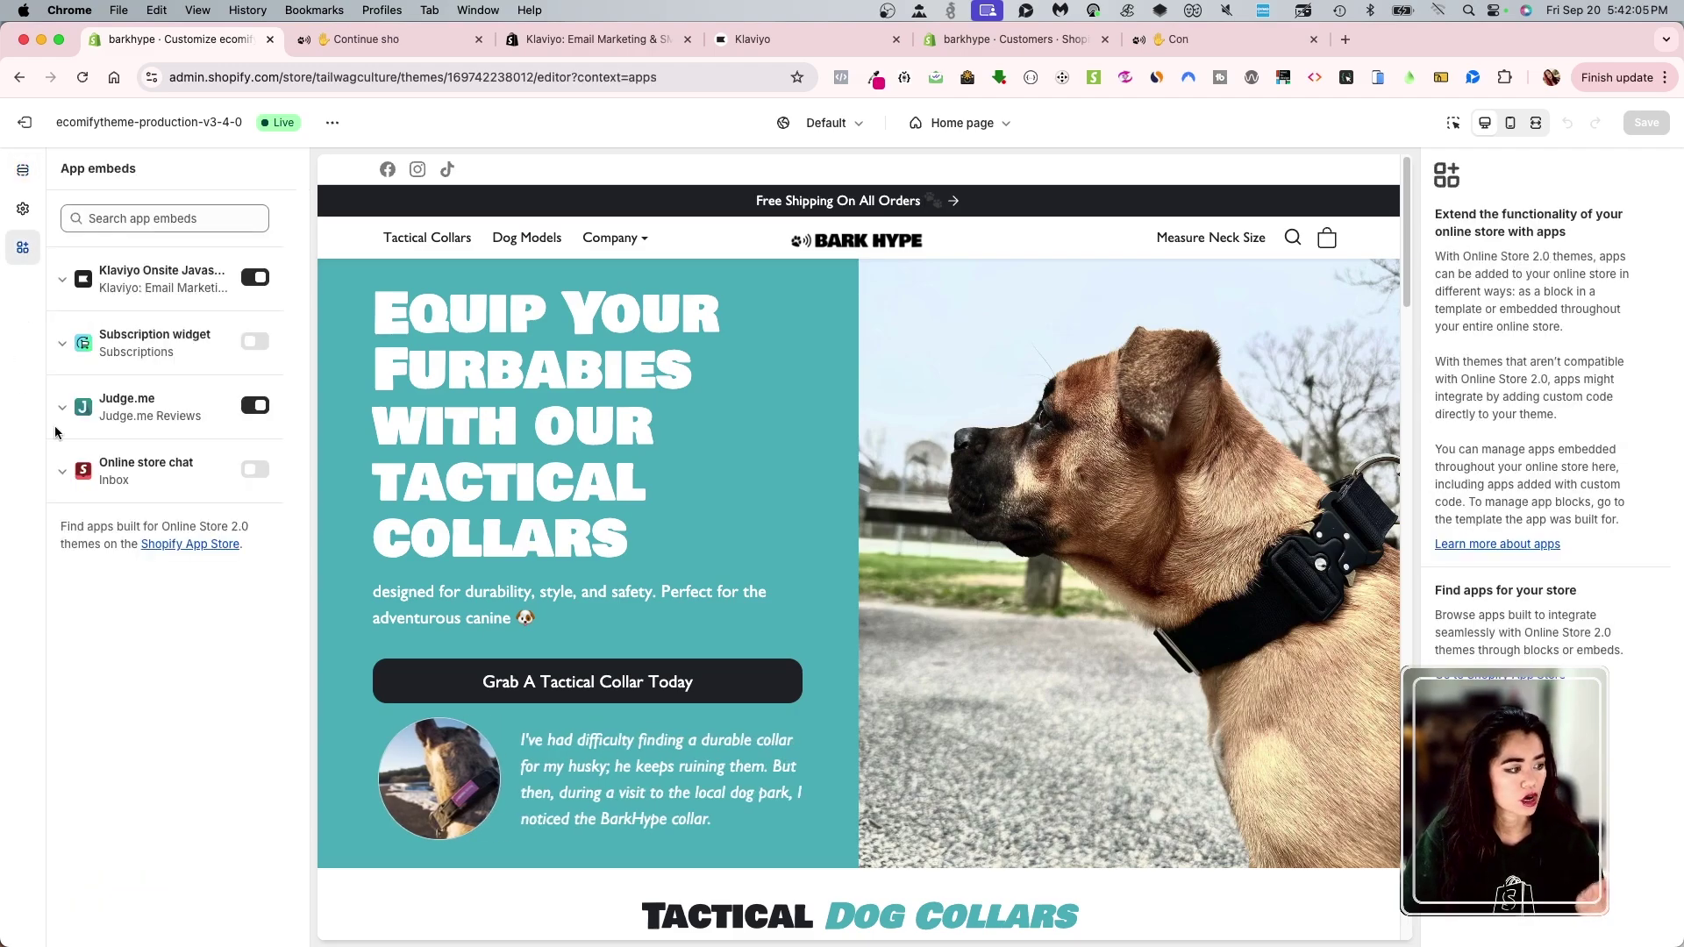
{"action": "left_click", "coordinate": [255, 278]}
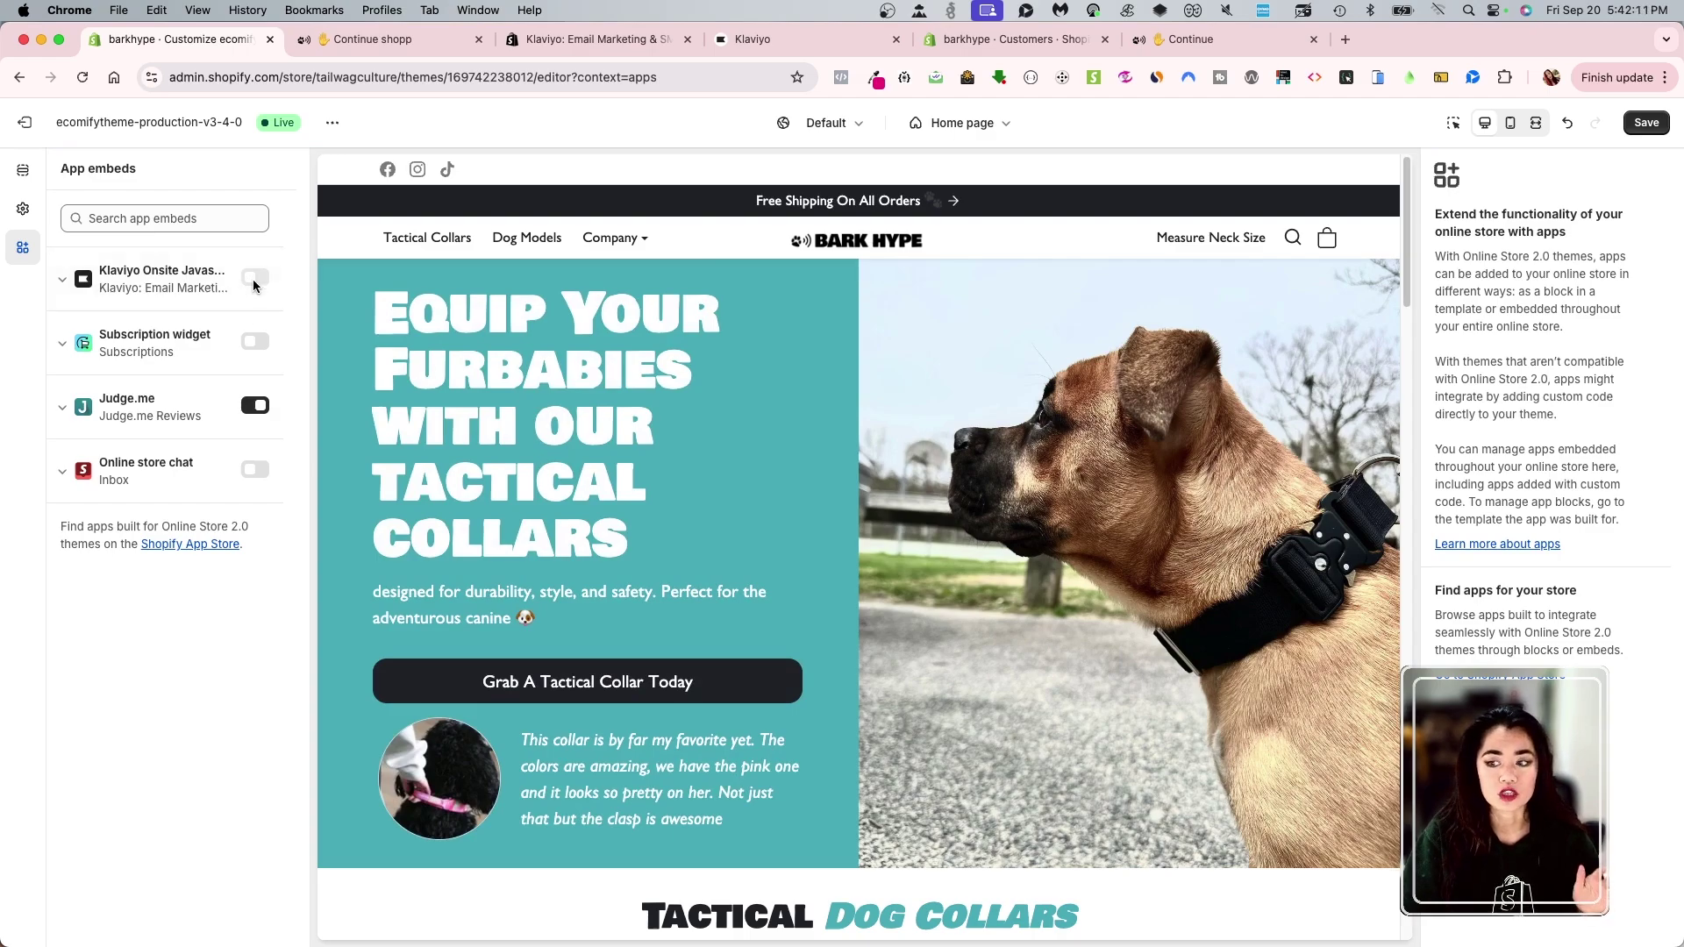
{"action": "left_click", "coordinate": [254, 282]}
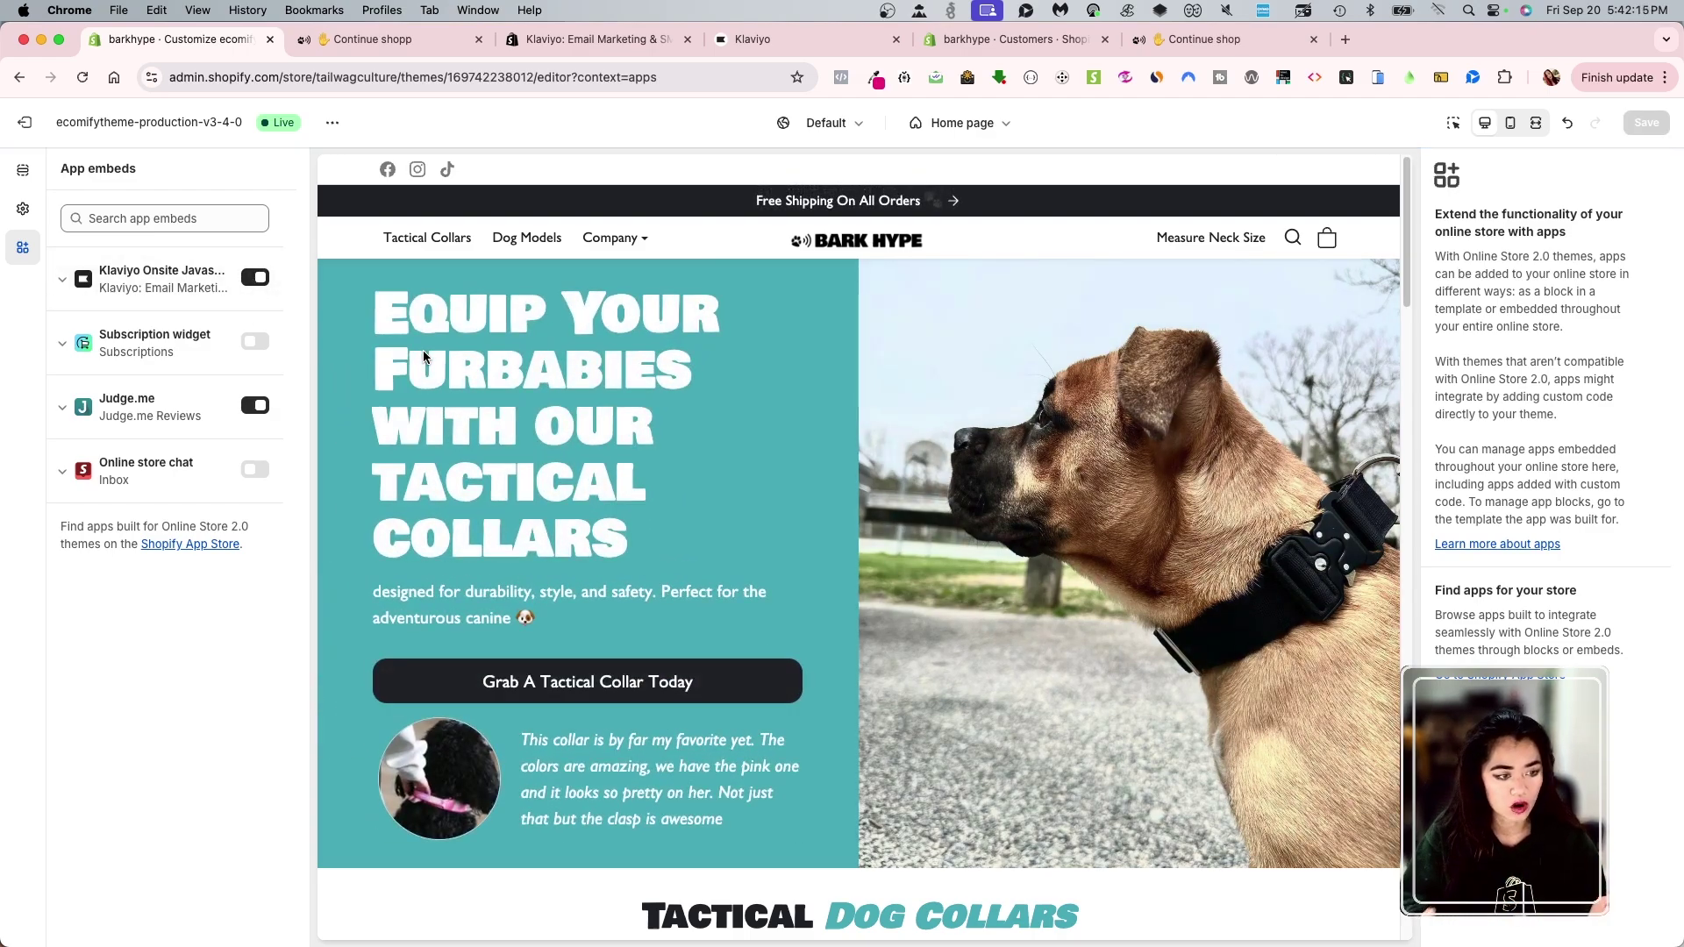
- Close the Klaviyo App Store tab and recheck the theme's app embeds list
{"action": "left_click", "coordinate": [596, 40]}
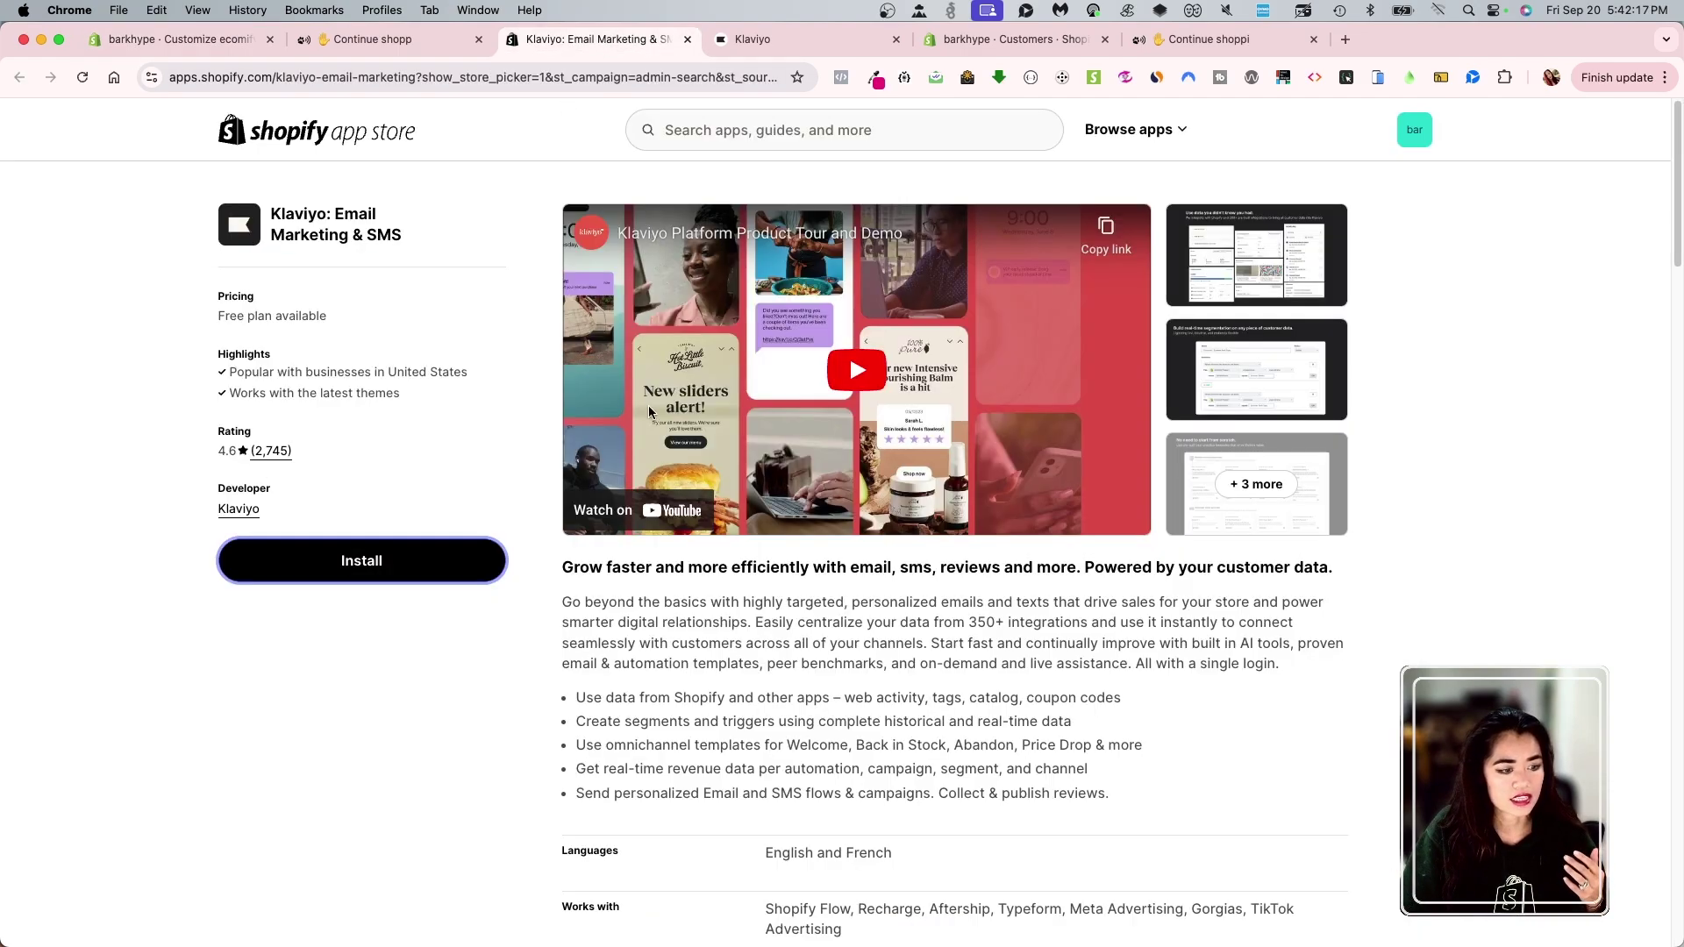
{"action": "middle_click", "coordinate": [655, 39]}
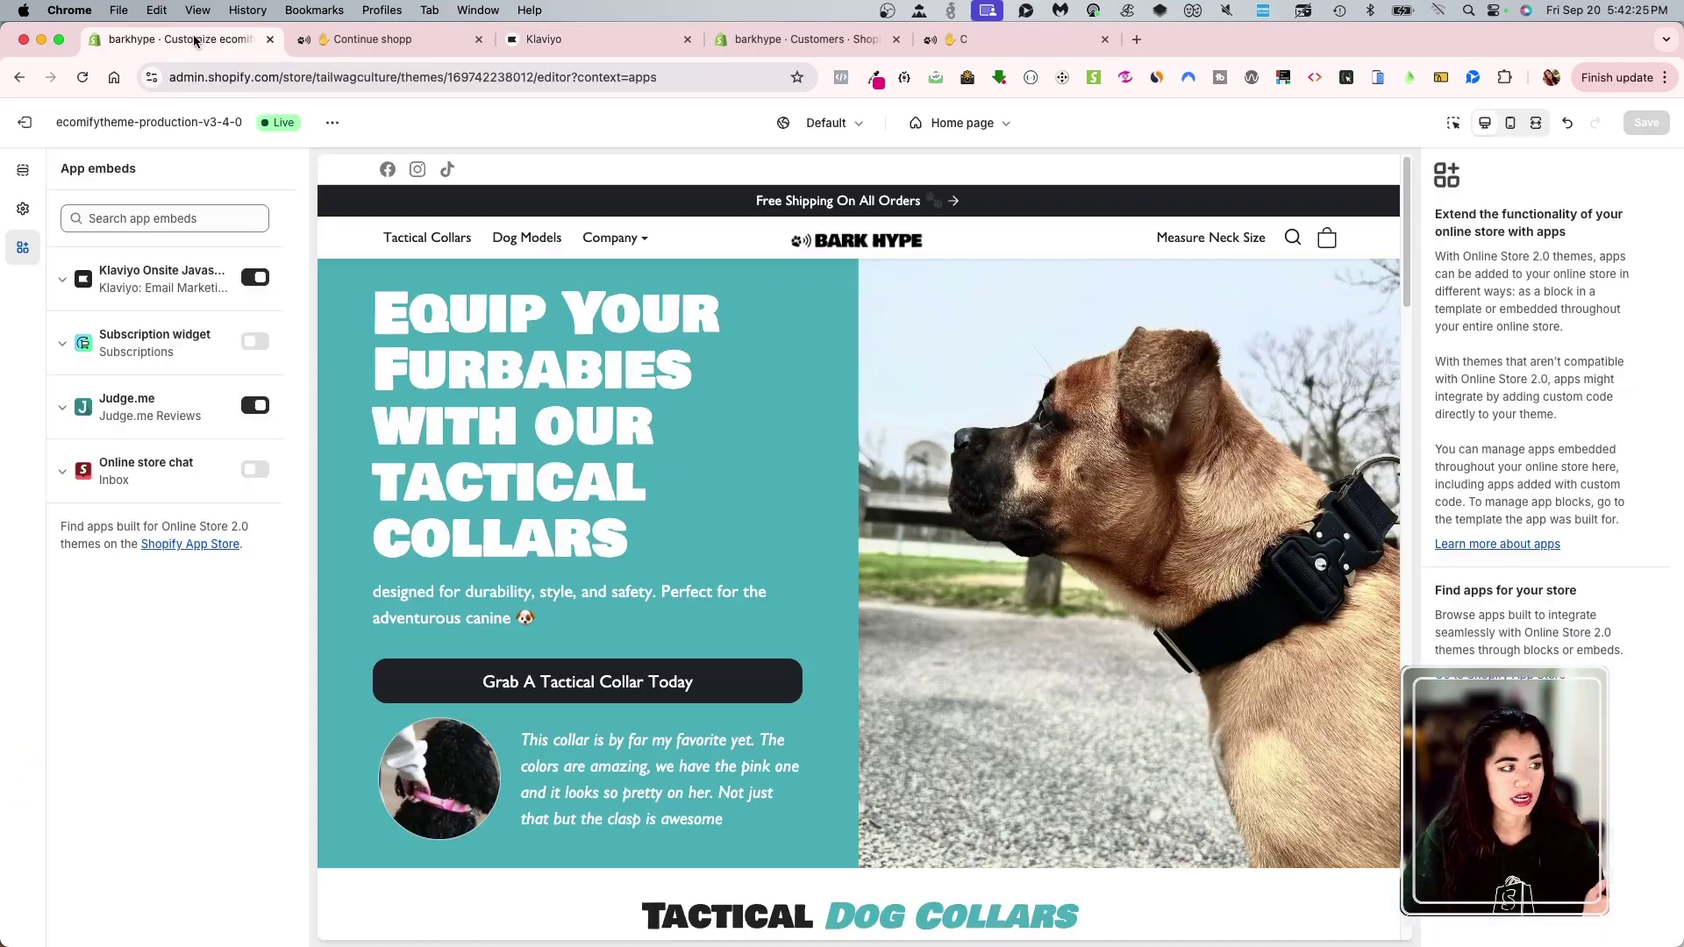
{"action": "left_click", "coordinate": [198, 41]}
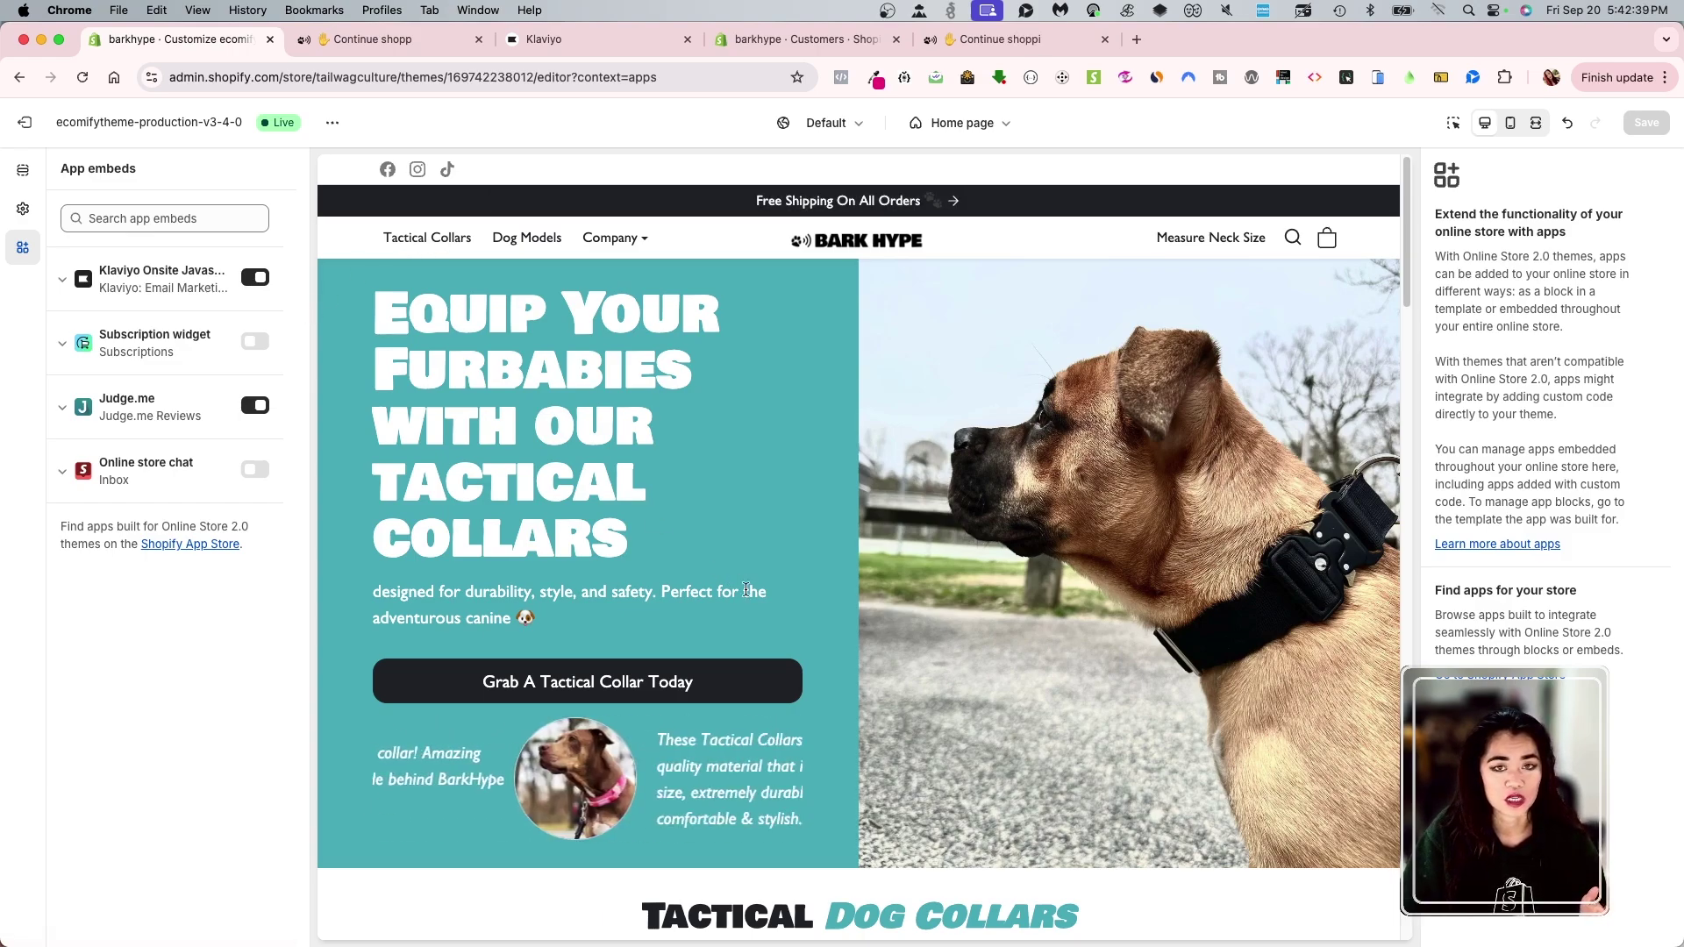
{"action": "scroll", "coordinate": [840, 640], "scroll_direction": "down", "scroll_amount": 2}
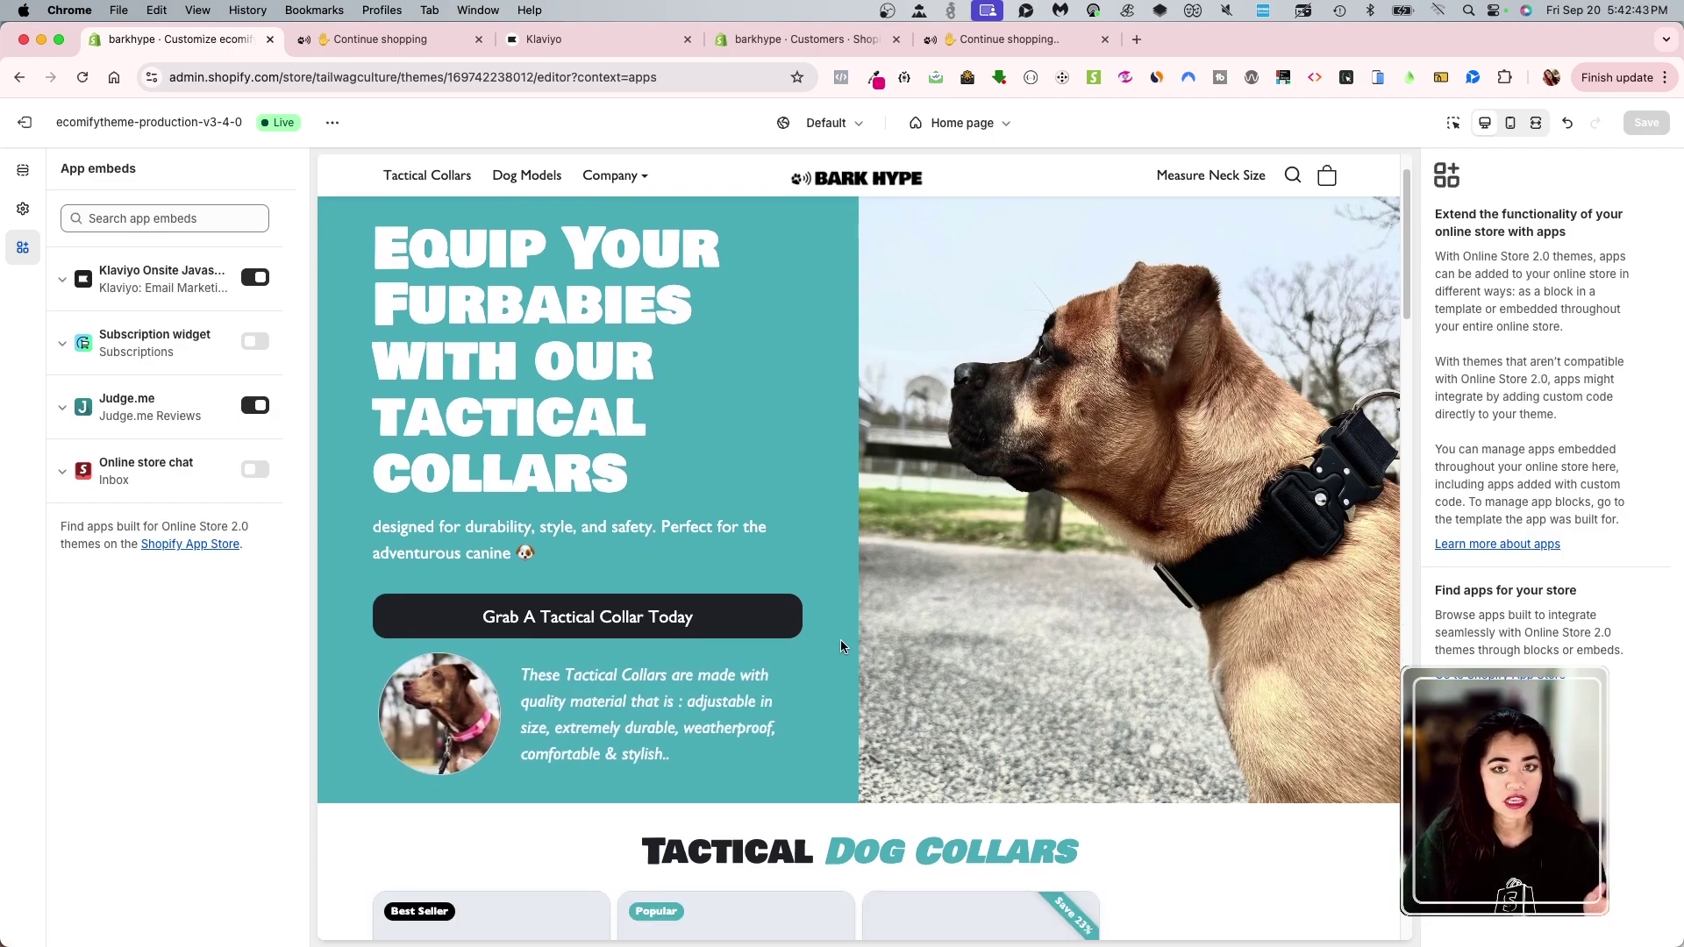
- Open Klaviyo's Sign-up forms page and browse templates like Mobile-only tap-to-text discount
{"action": "left_click", "coordinate": [579, 39]}
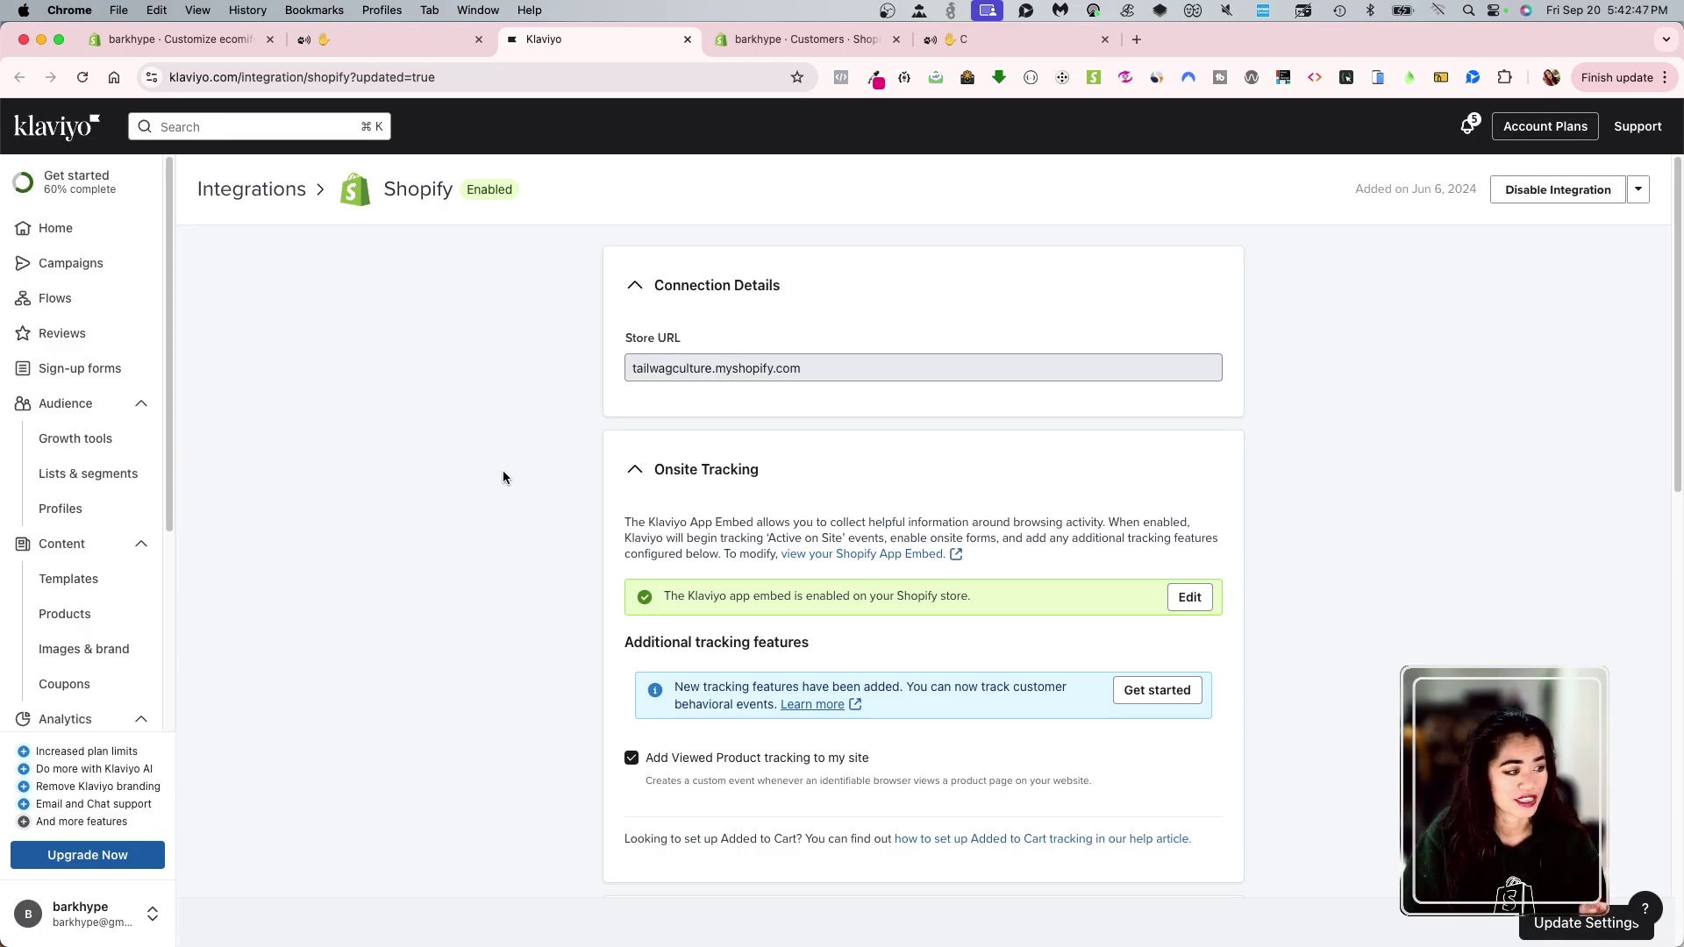
{"action": "left_click", "coordinate": [75, 370]}
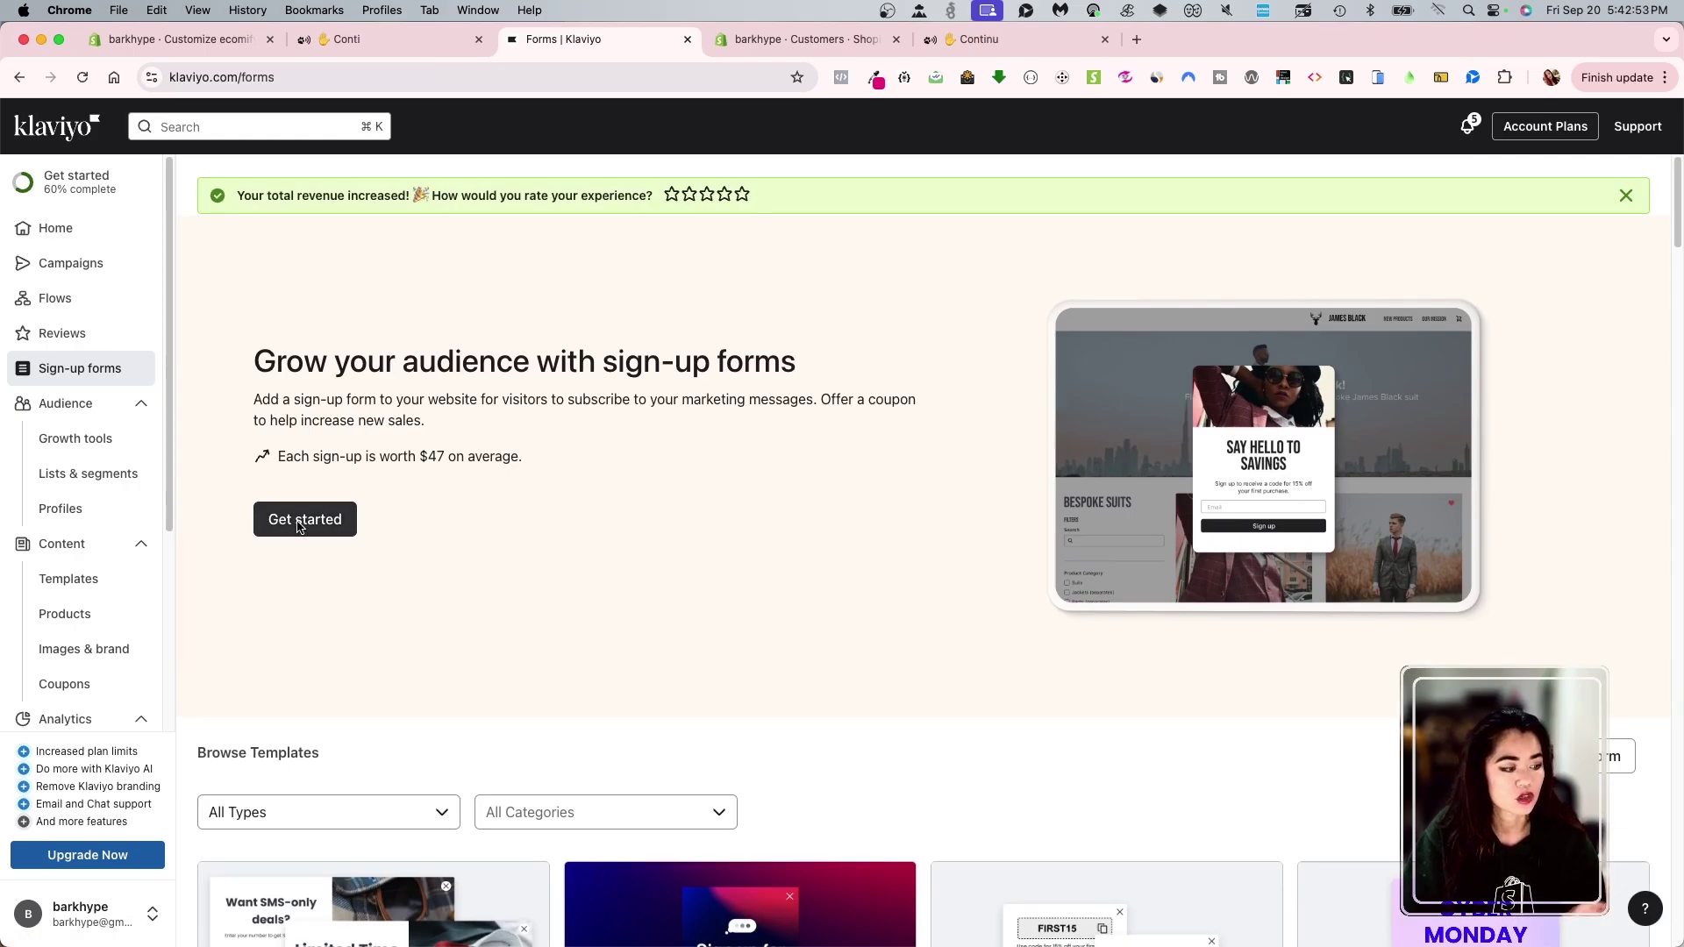
{"action": "scroll", "coordinate": [572, 607], "scroll_direction": "down", "scroll_amount": 5}
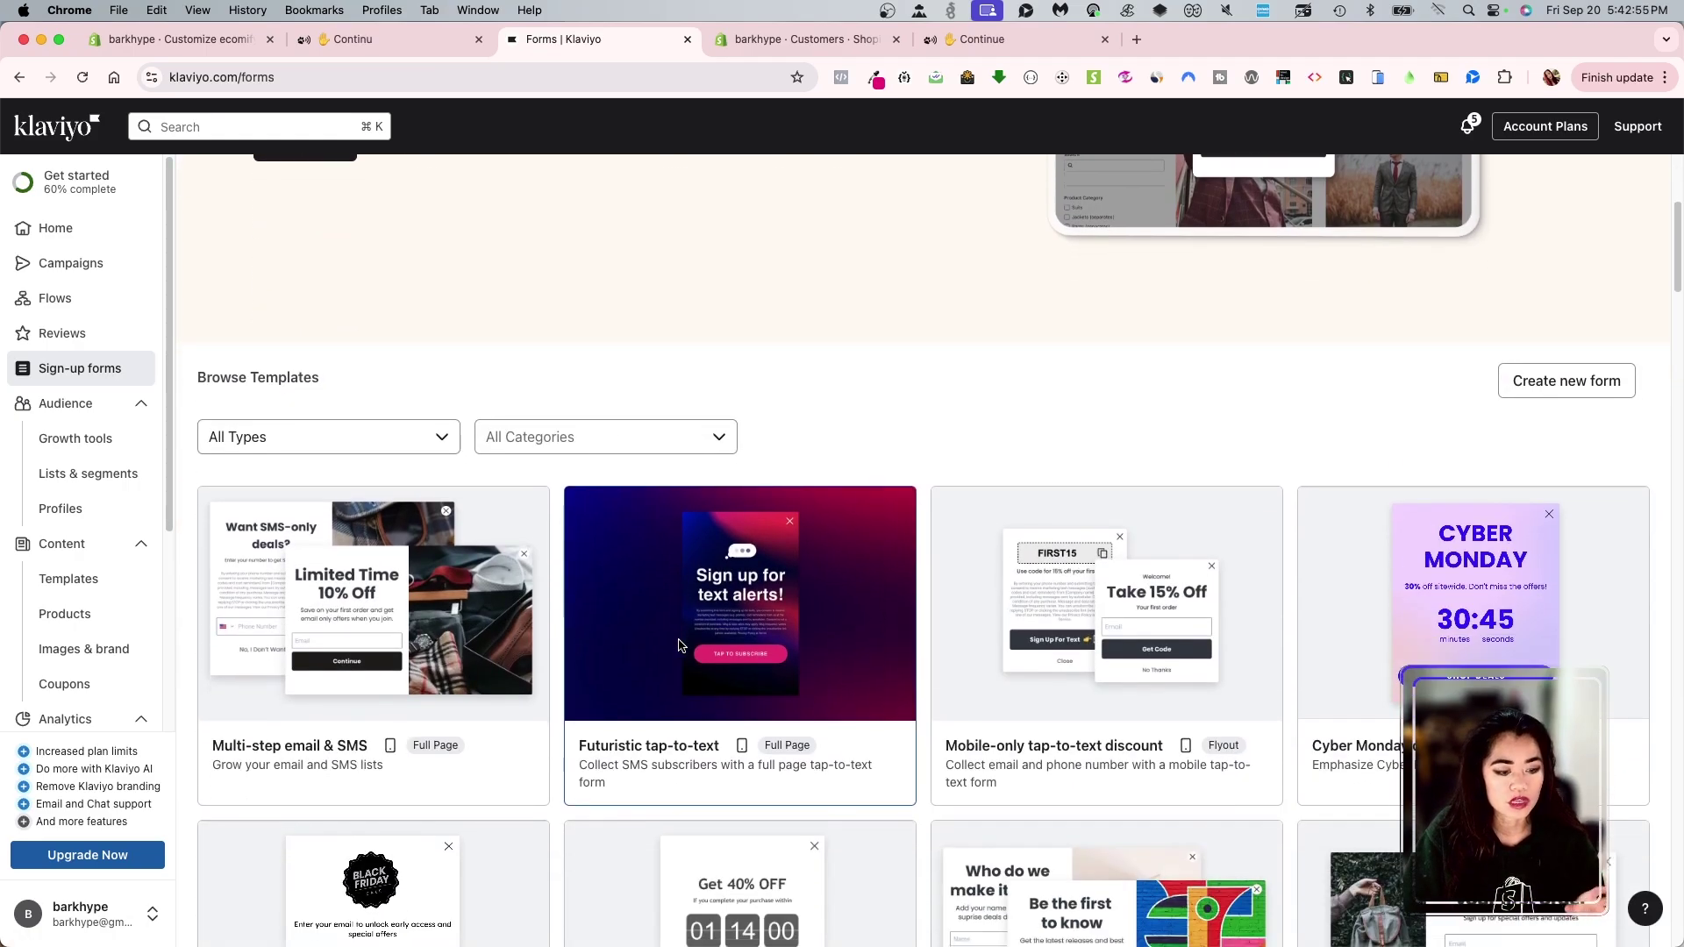
{"action": "scroll", "coordinate": [719, 684], "scroll_direction": "down", "scroll_amount": 4}
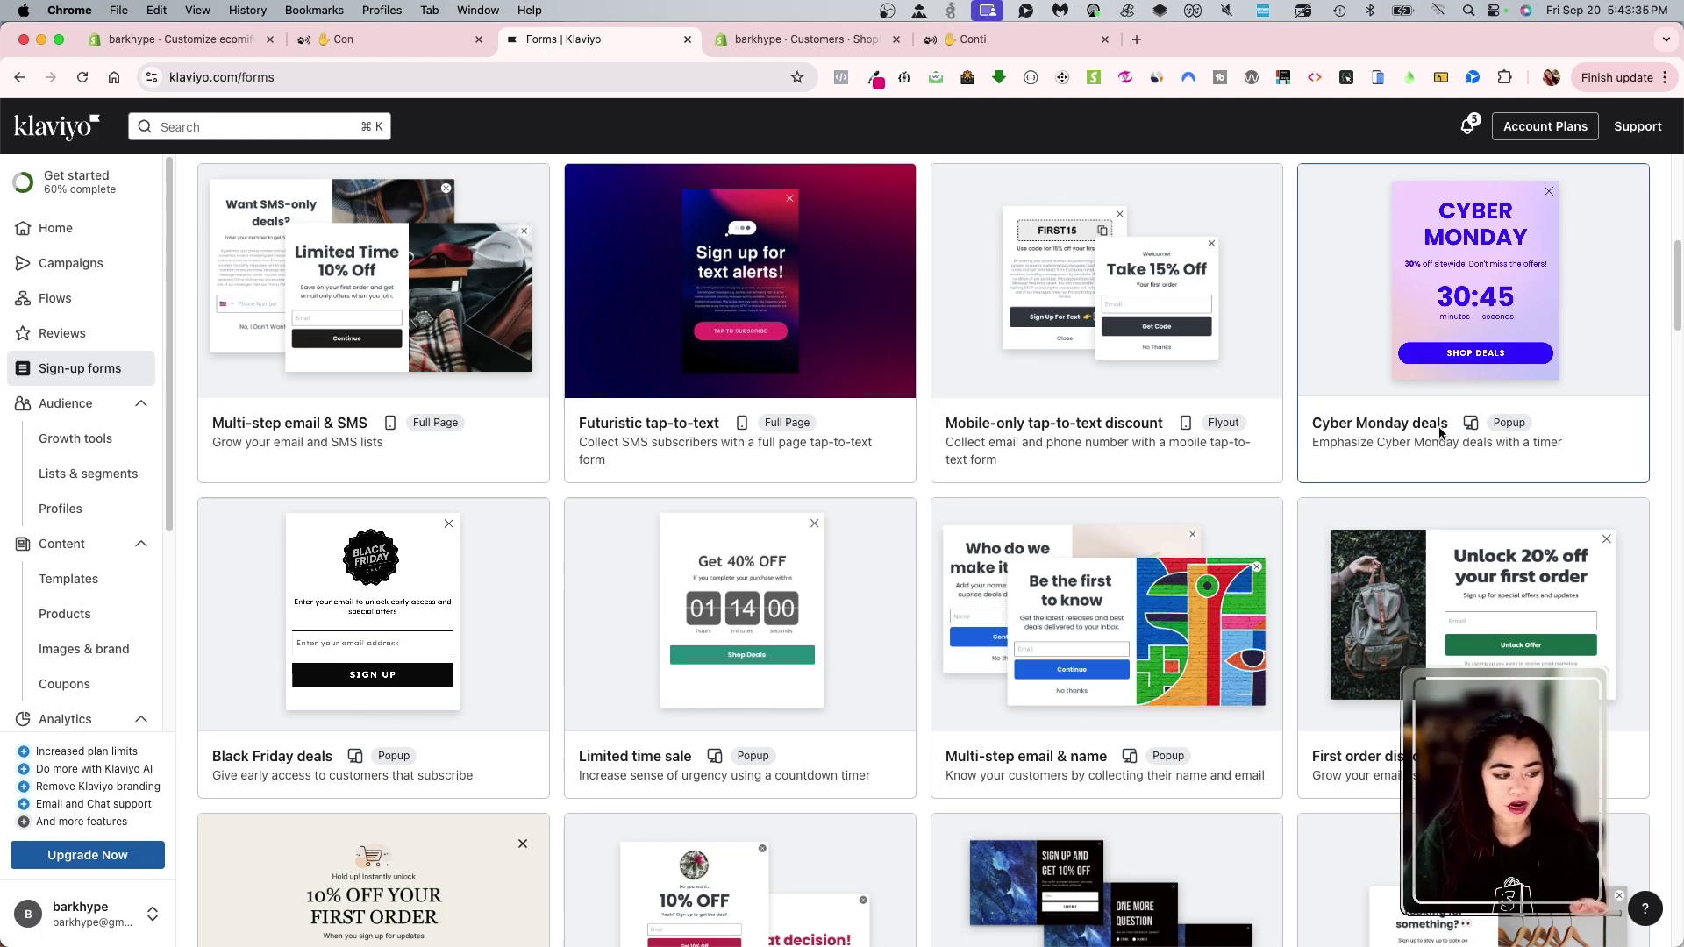
{"action": "scroll", "coordinate": [886, 605], "scroll_direction": "up", "scroll_amount": 1}
{"action": "scroll", "coordinate": [886, 606], "scroll_direction": "up", "scroll_amount": 1}
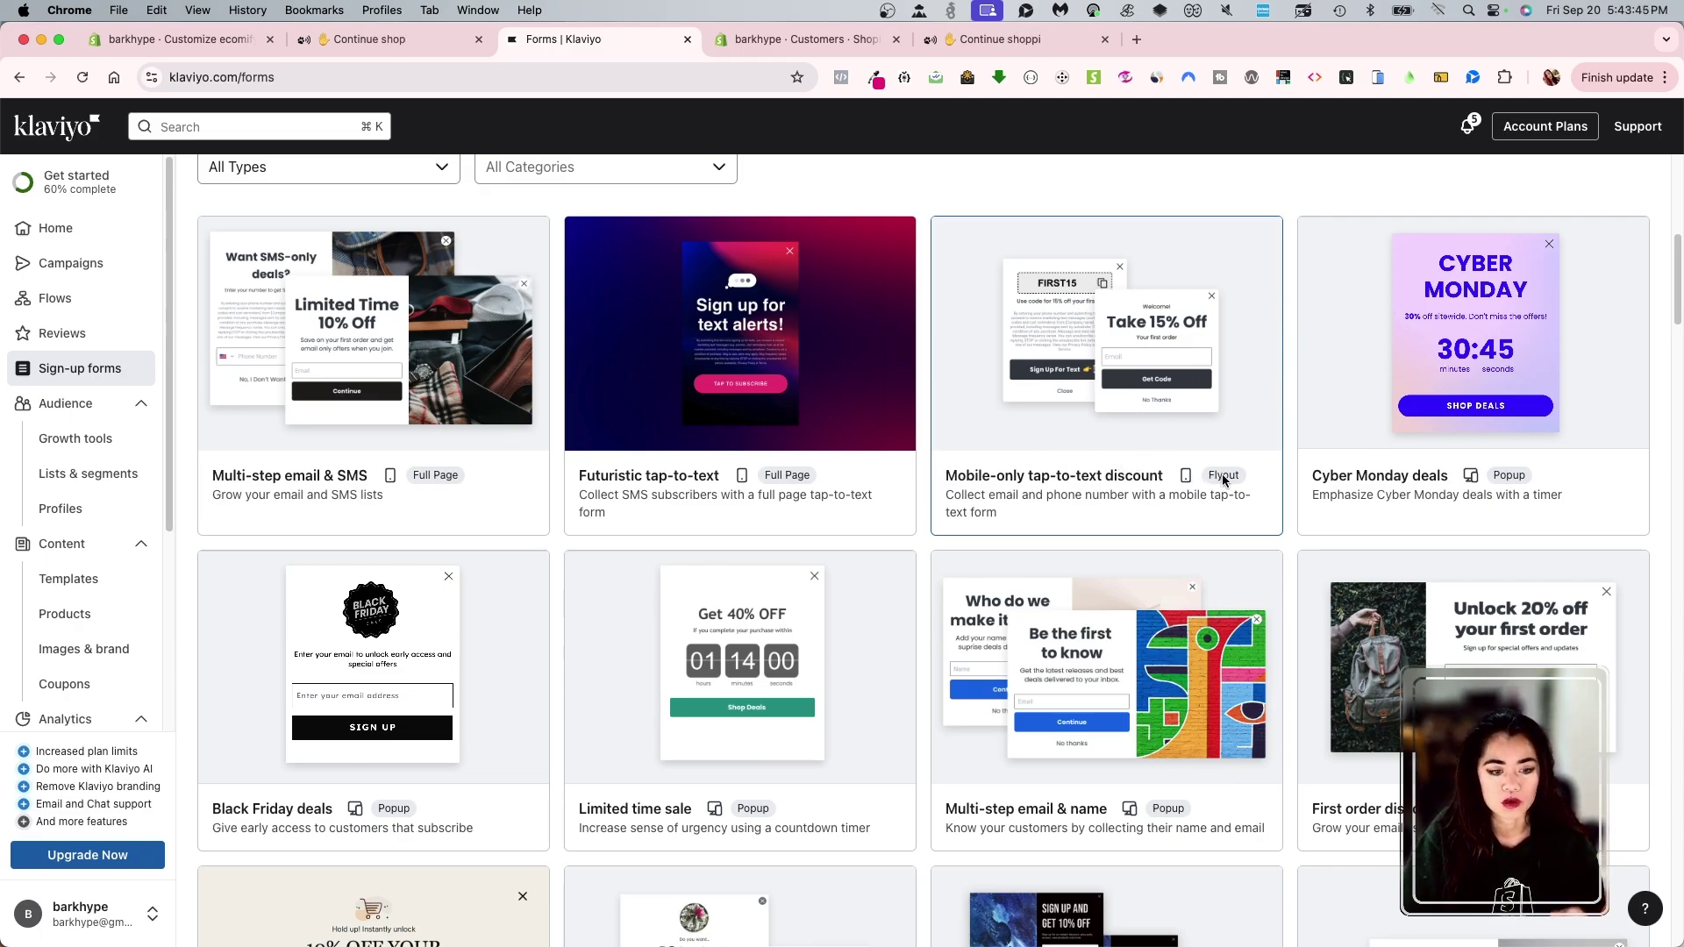
- Start a new email sign-up form with Newsletter as the list and continue to display options
{"action": "scroll", "coordinate": [844, 665], "scroll_direction": "up", "scroll_amount": 7}
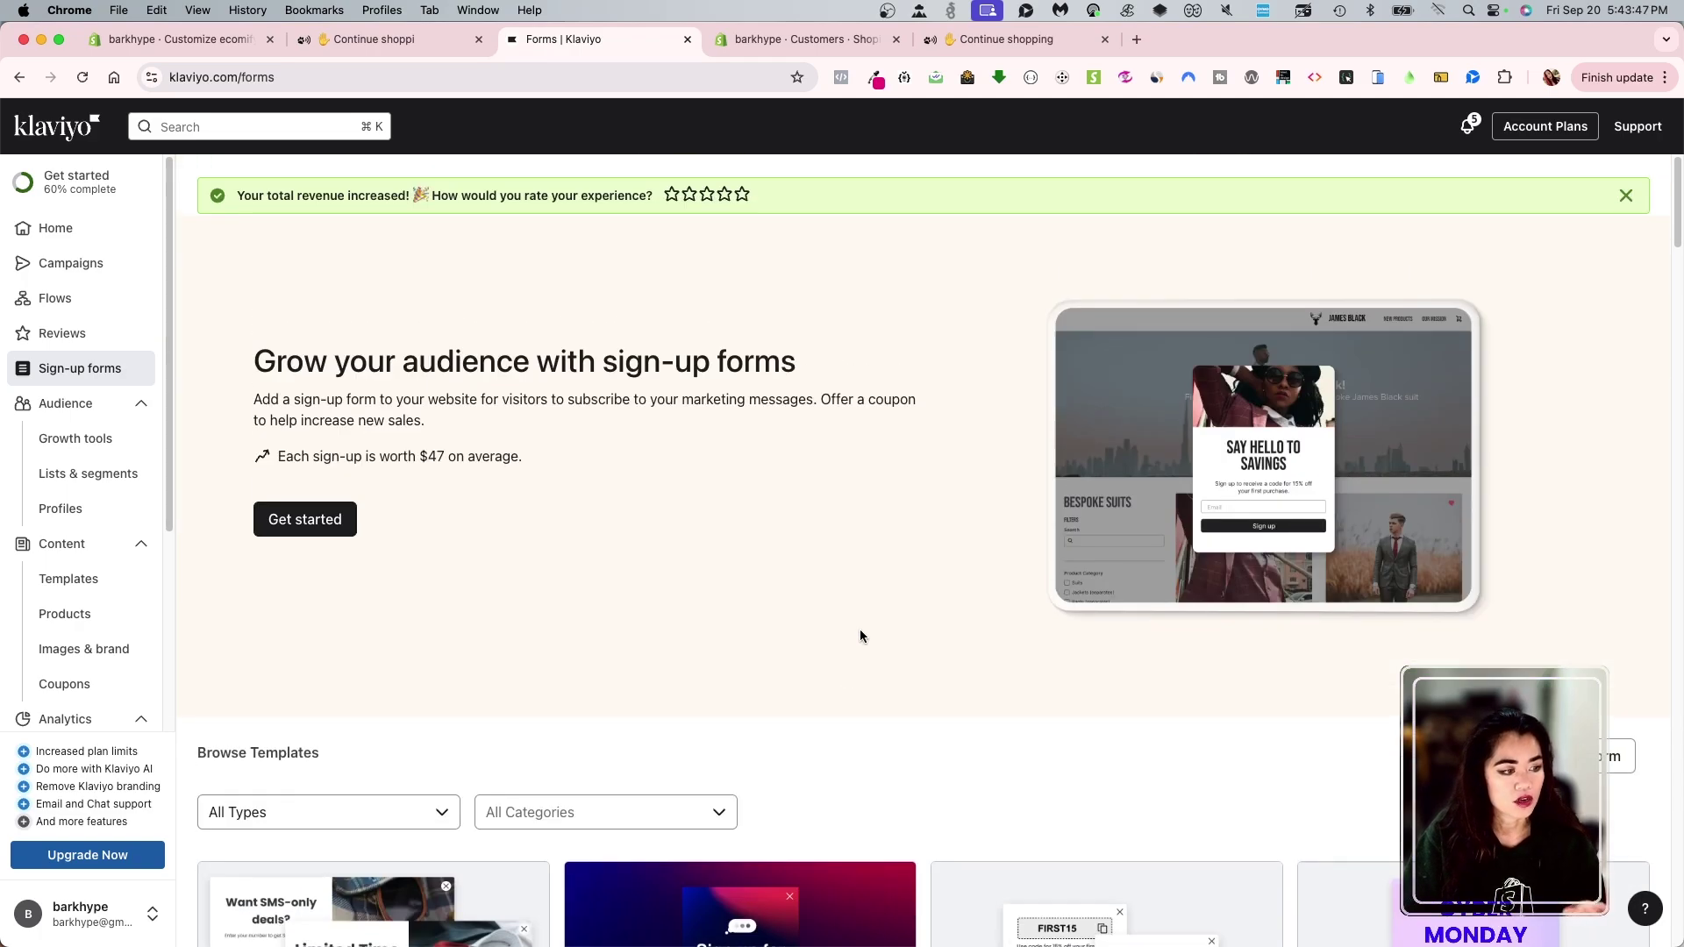
{"action": "left_click", "coordinate": [315, 525]}
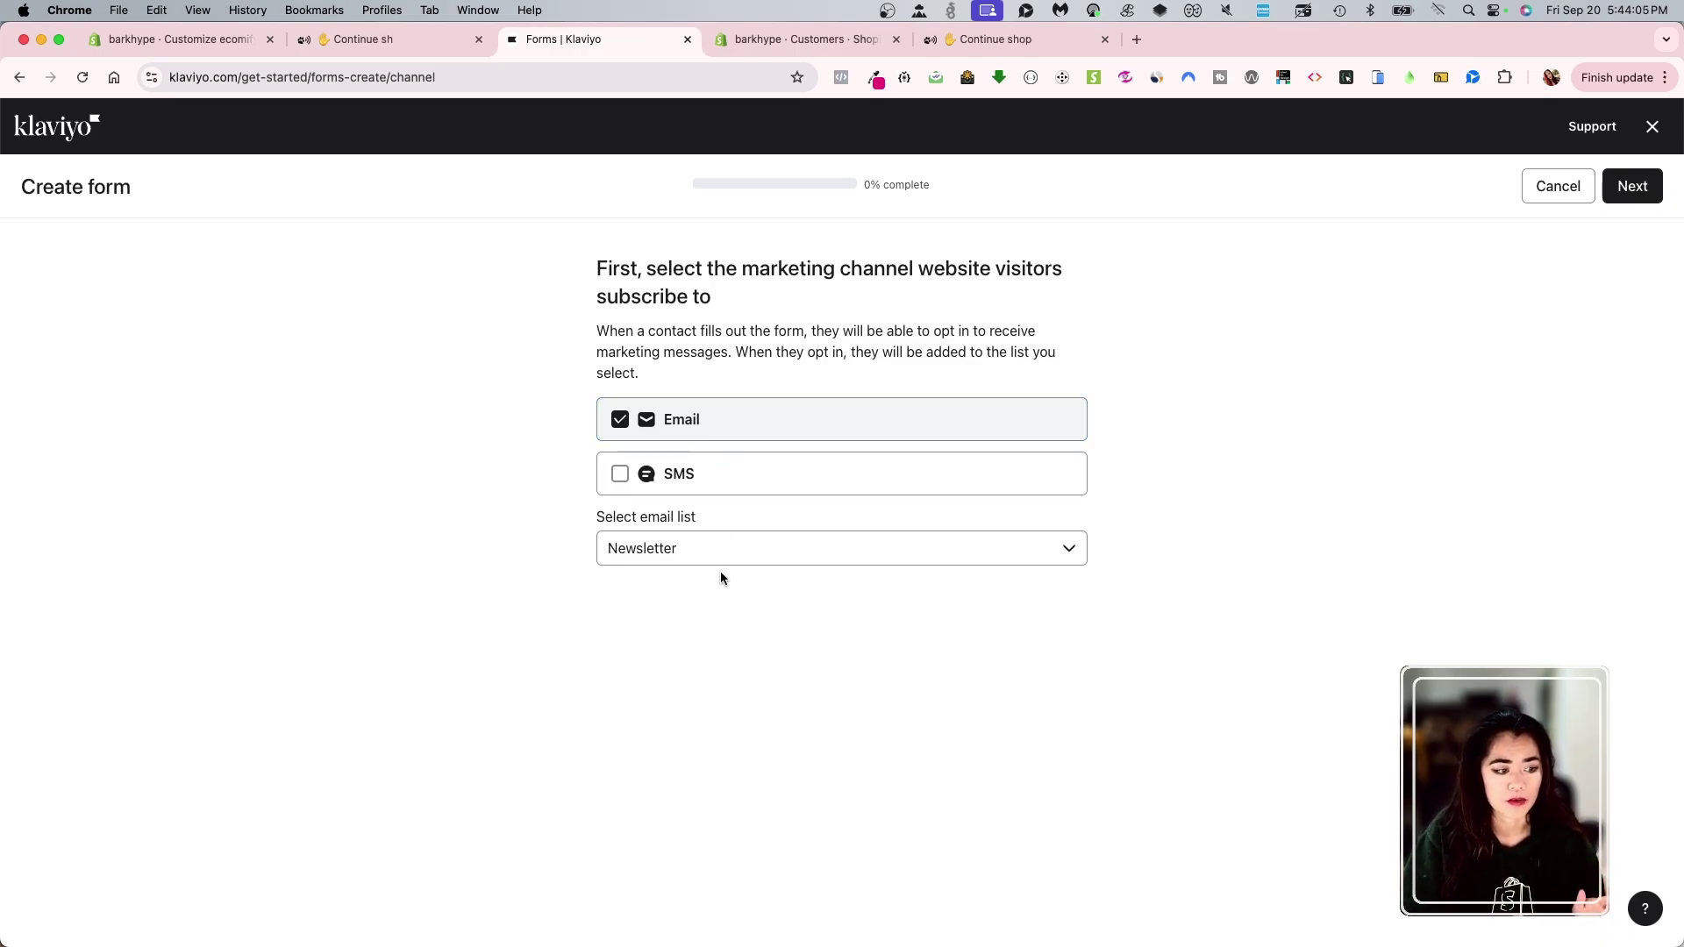
{"action": "left_click", "coordinate": [688, 560]}
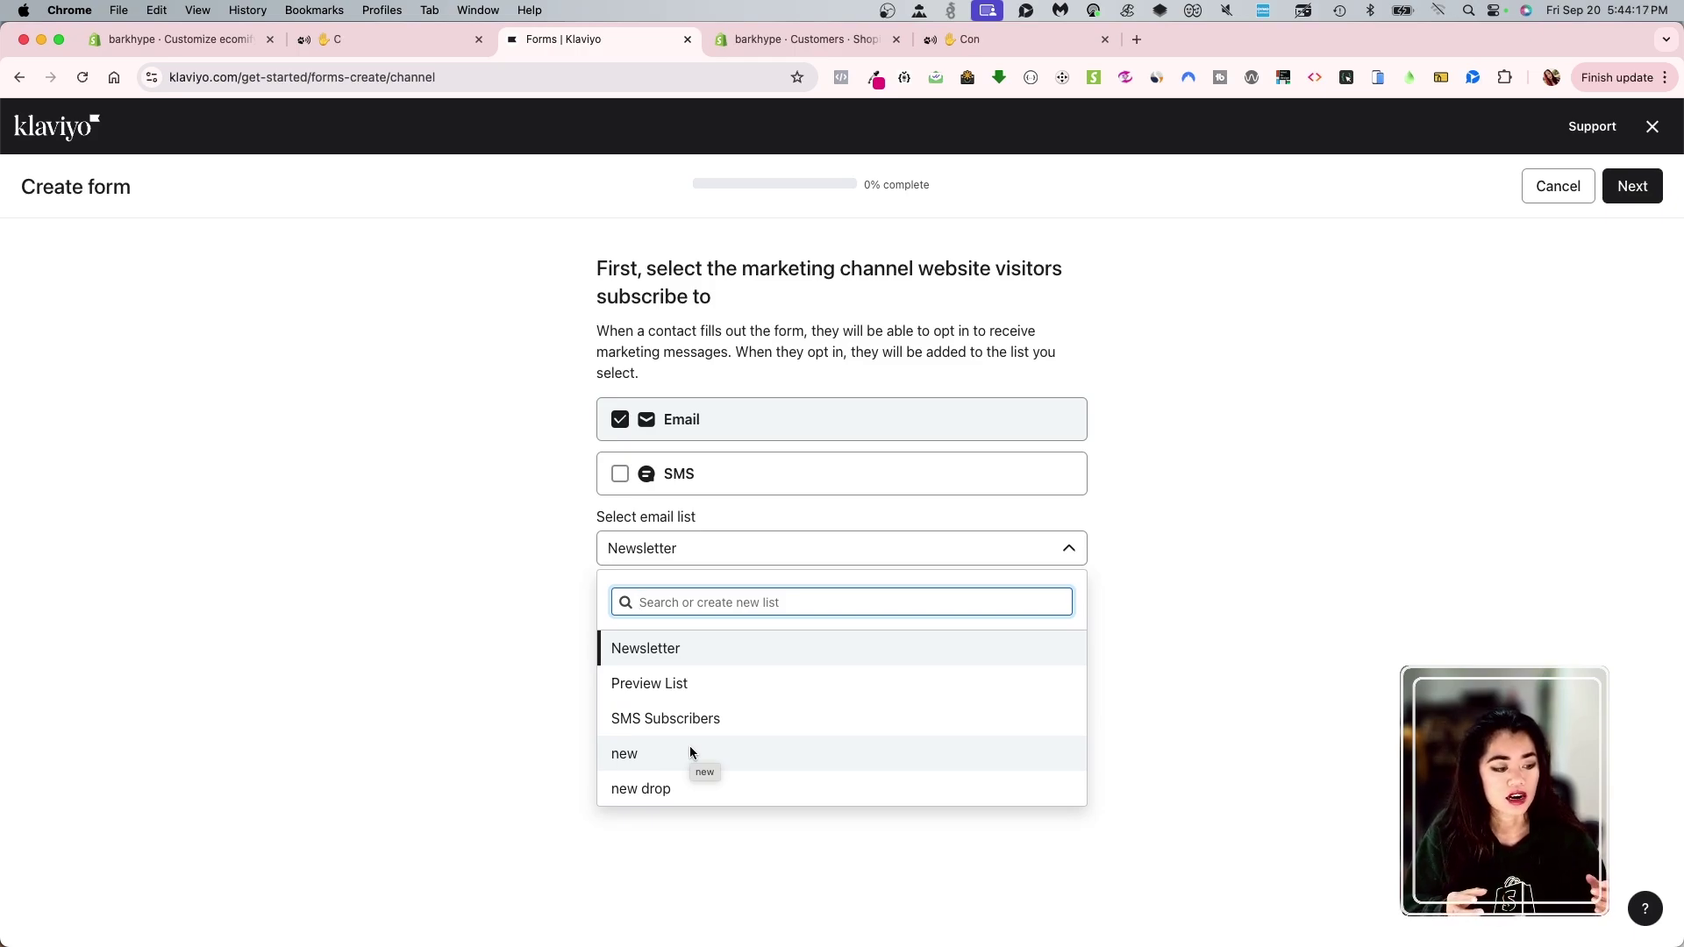
{"action": "left_click", "coordinate": [676, 652]}
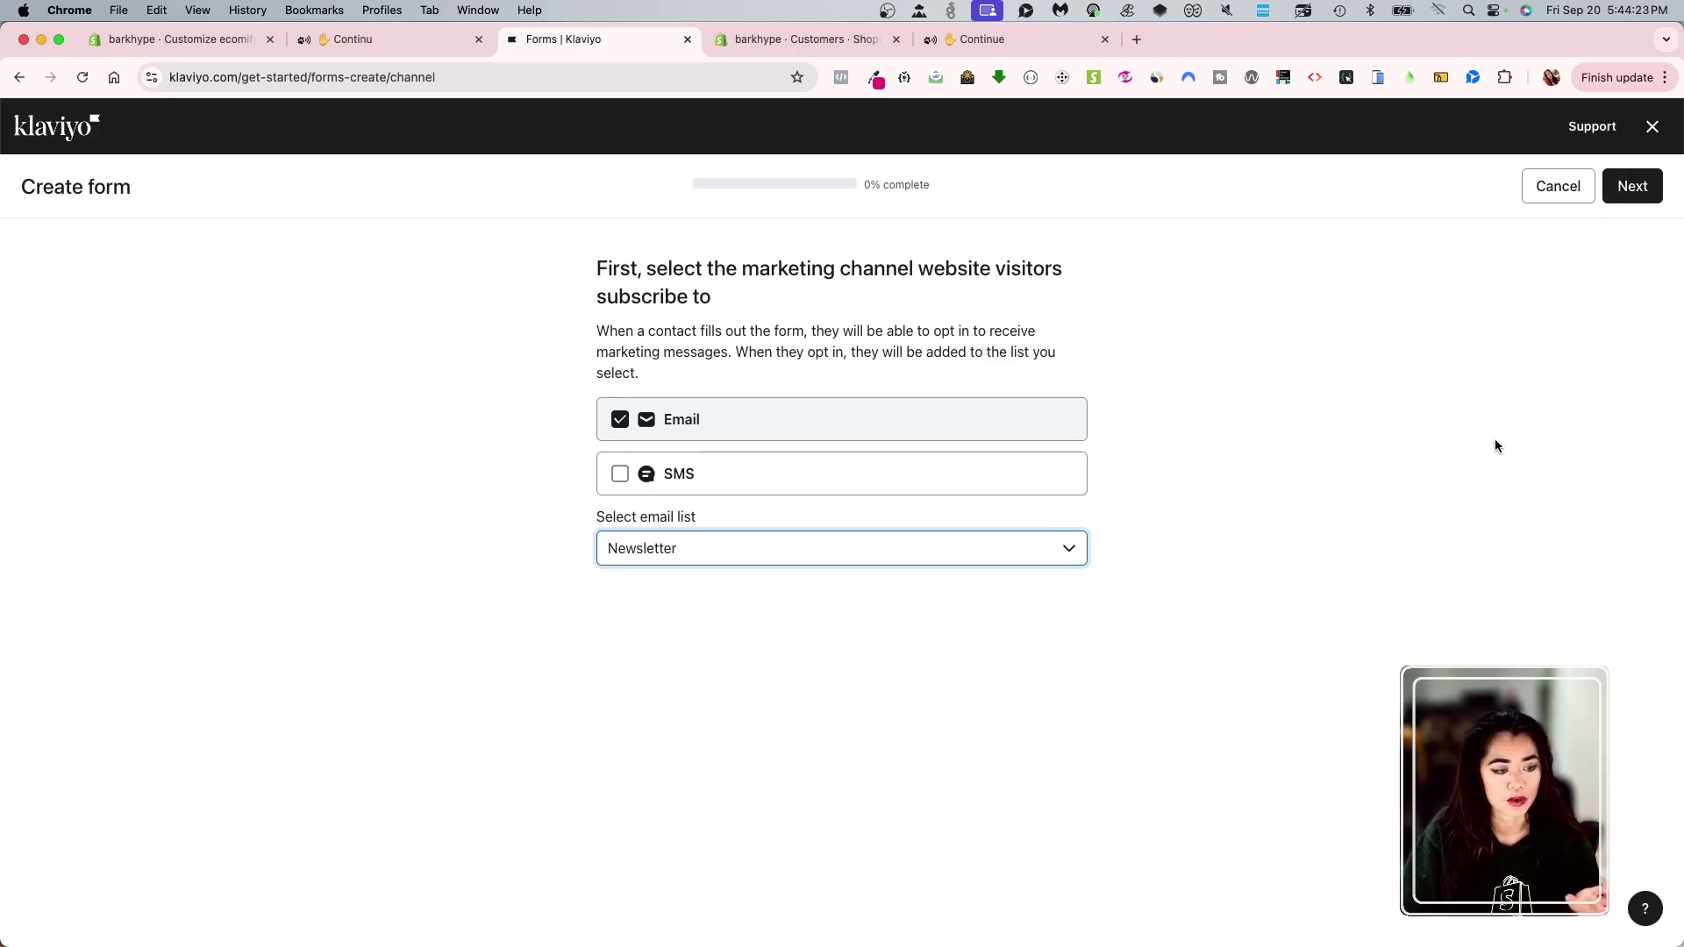
{"action": "left_click", "coordinate": [1647, 193]}
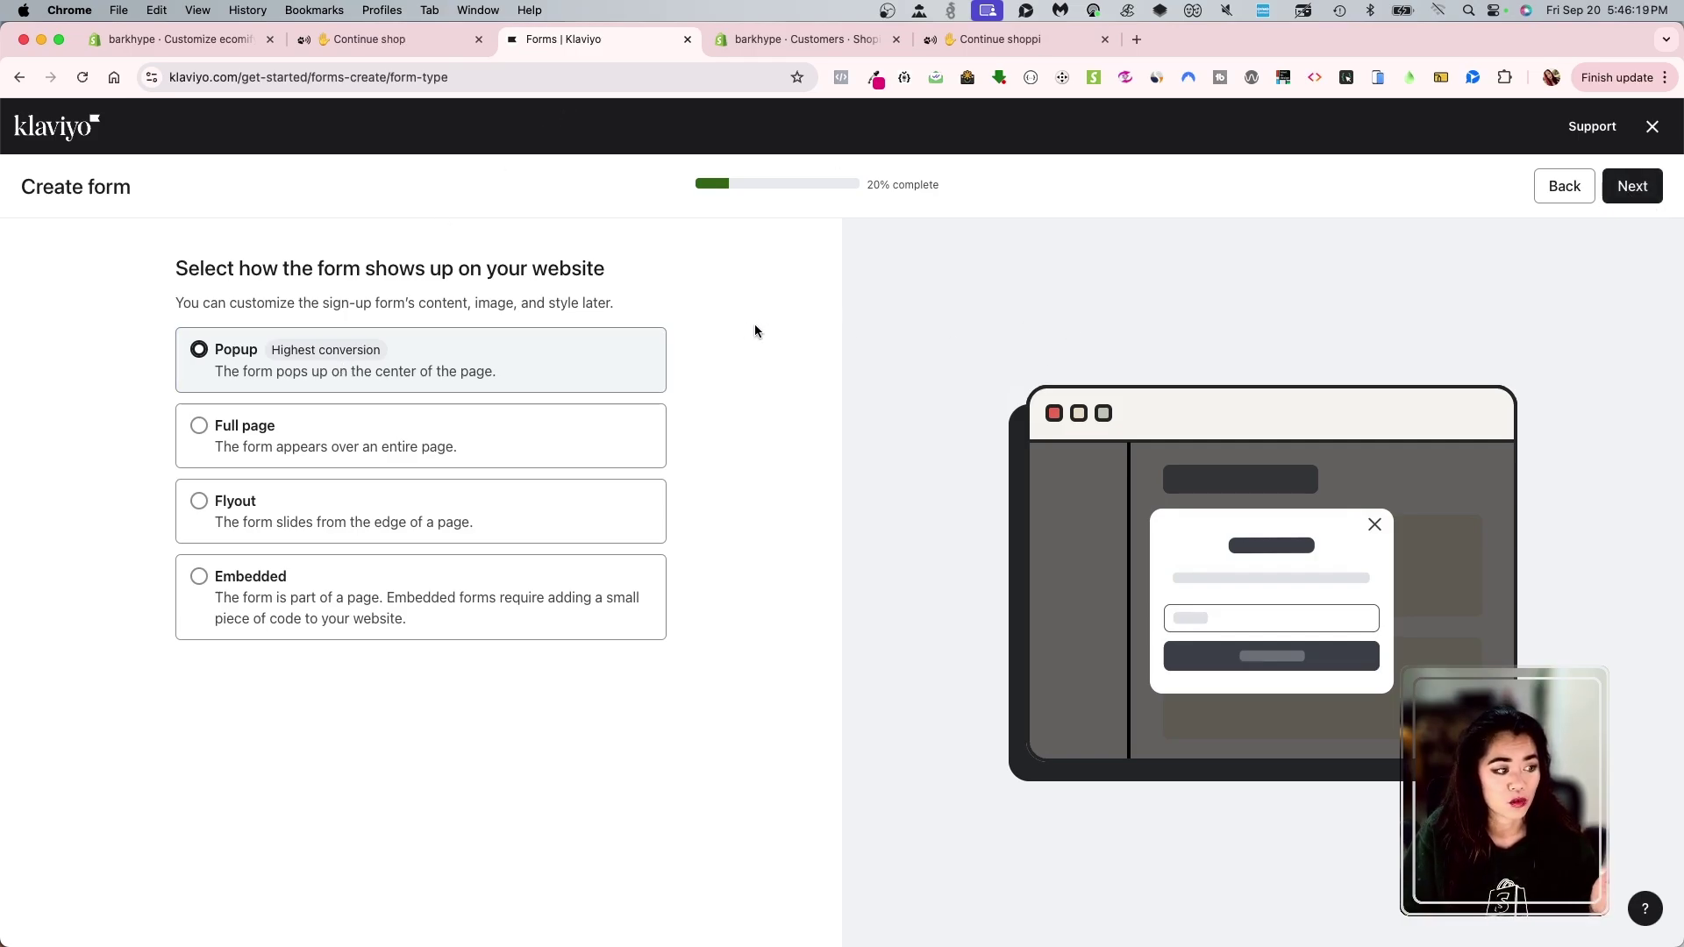
- Keep Popup as the form type and advance to the 40% teaser step
{"action": "left_click", "coordinate": [1633, 187]}
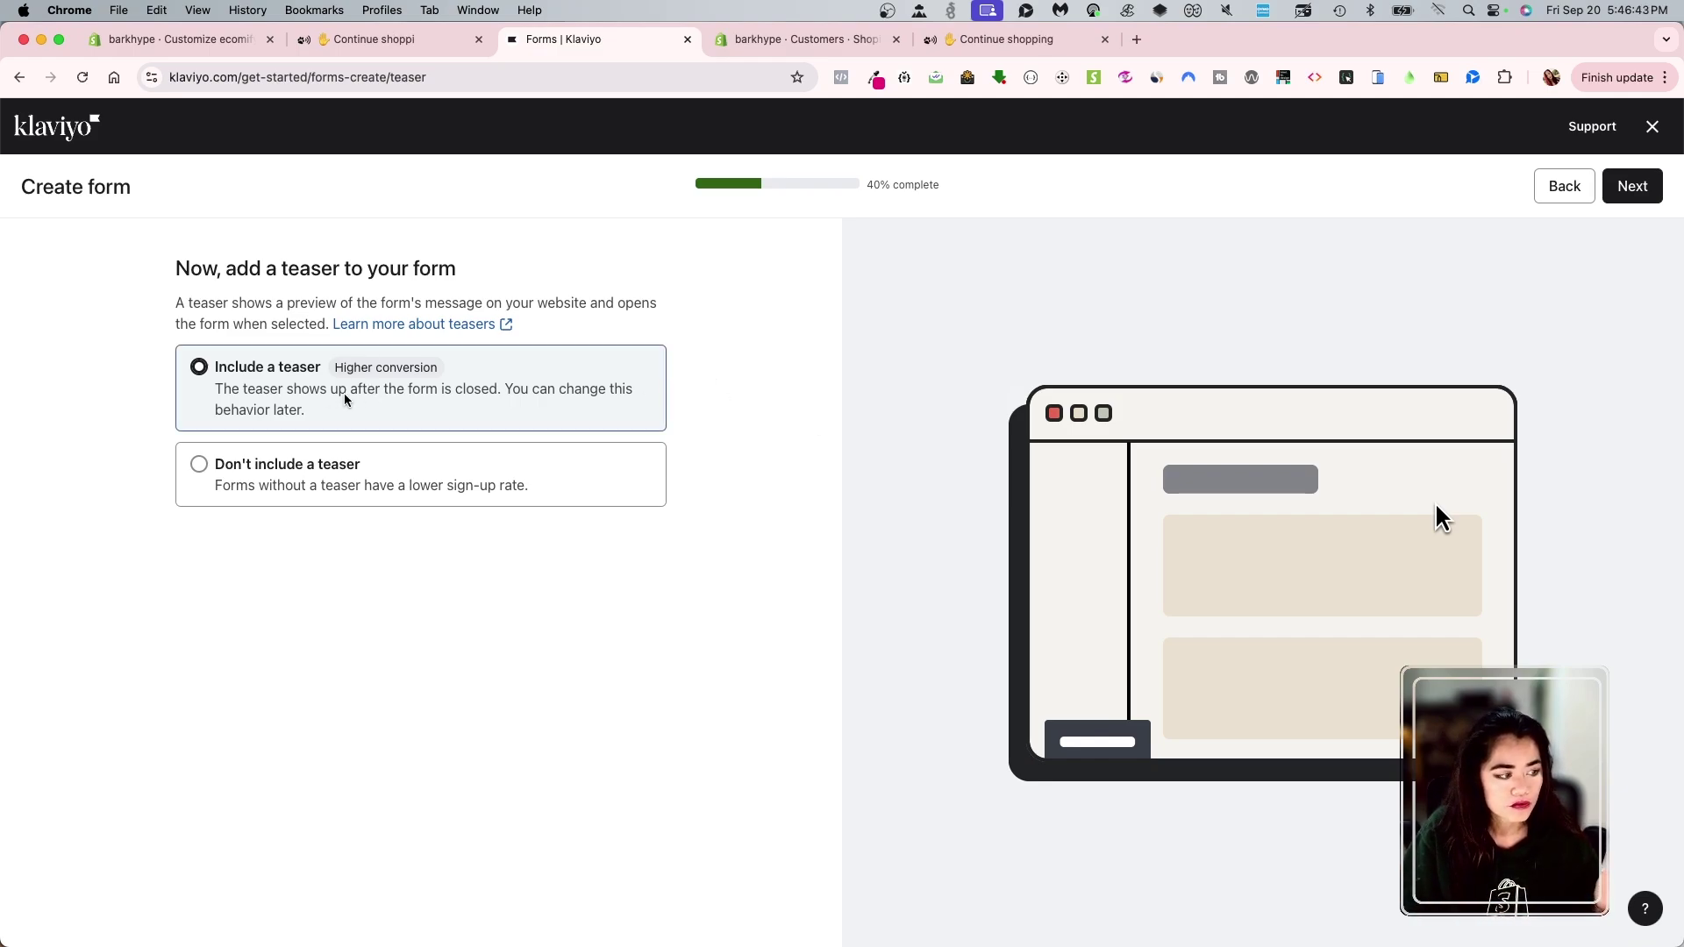
{"action": "left_click", "coordinate": [339, 472]}
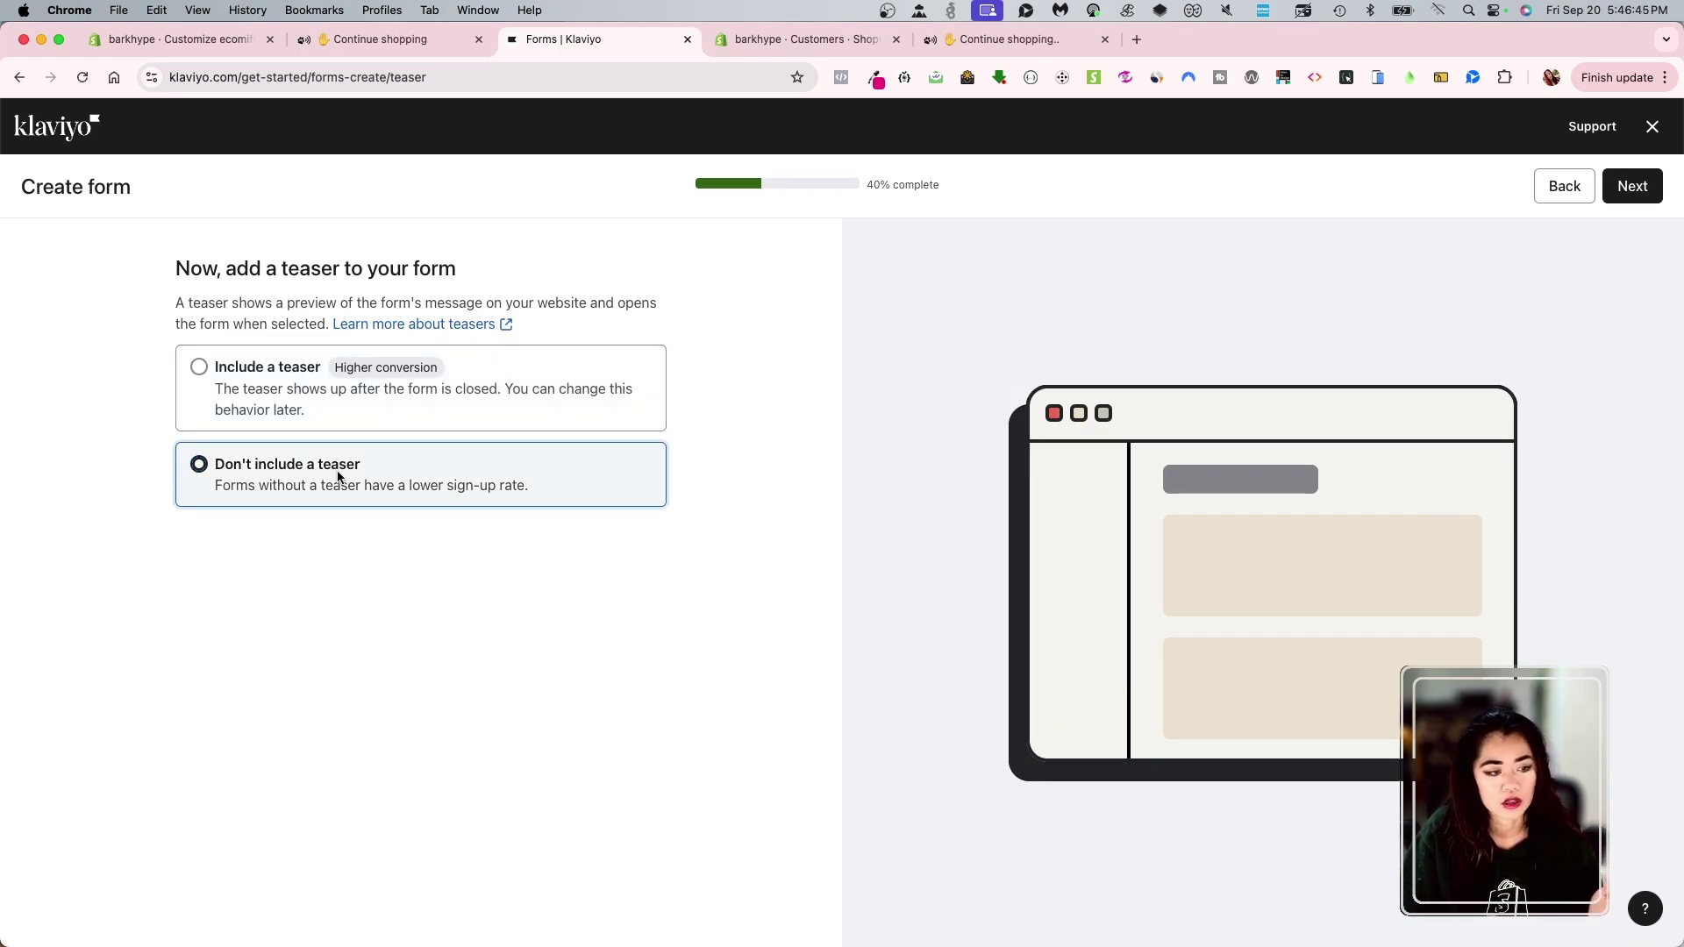
{"action": "left_click", "coordinate": [382, 397]}
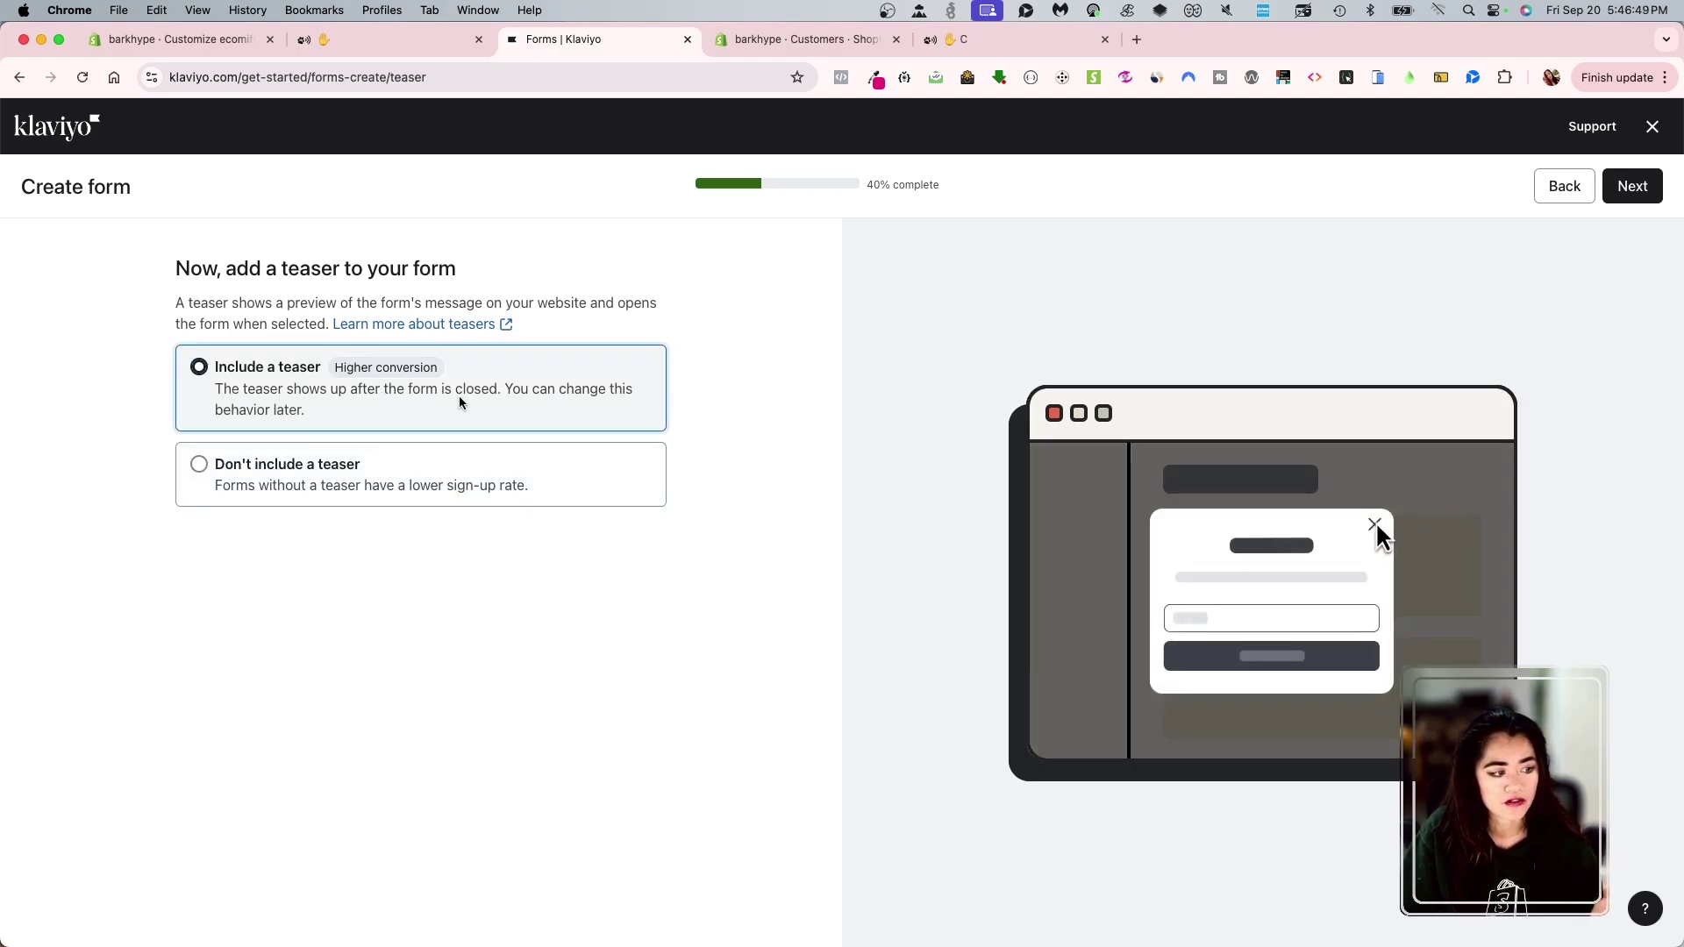
{"action": "left_click", "coordinate": [462, 472]}
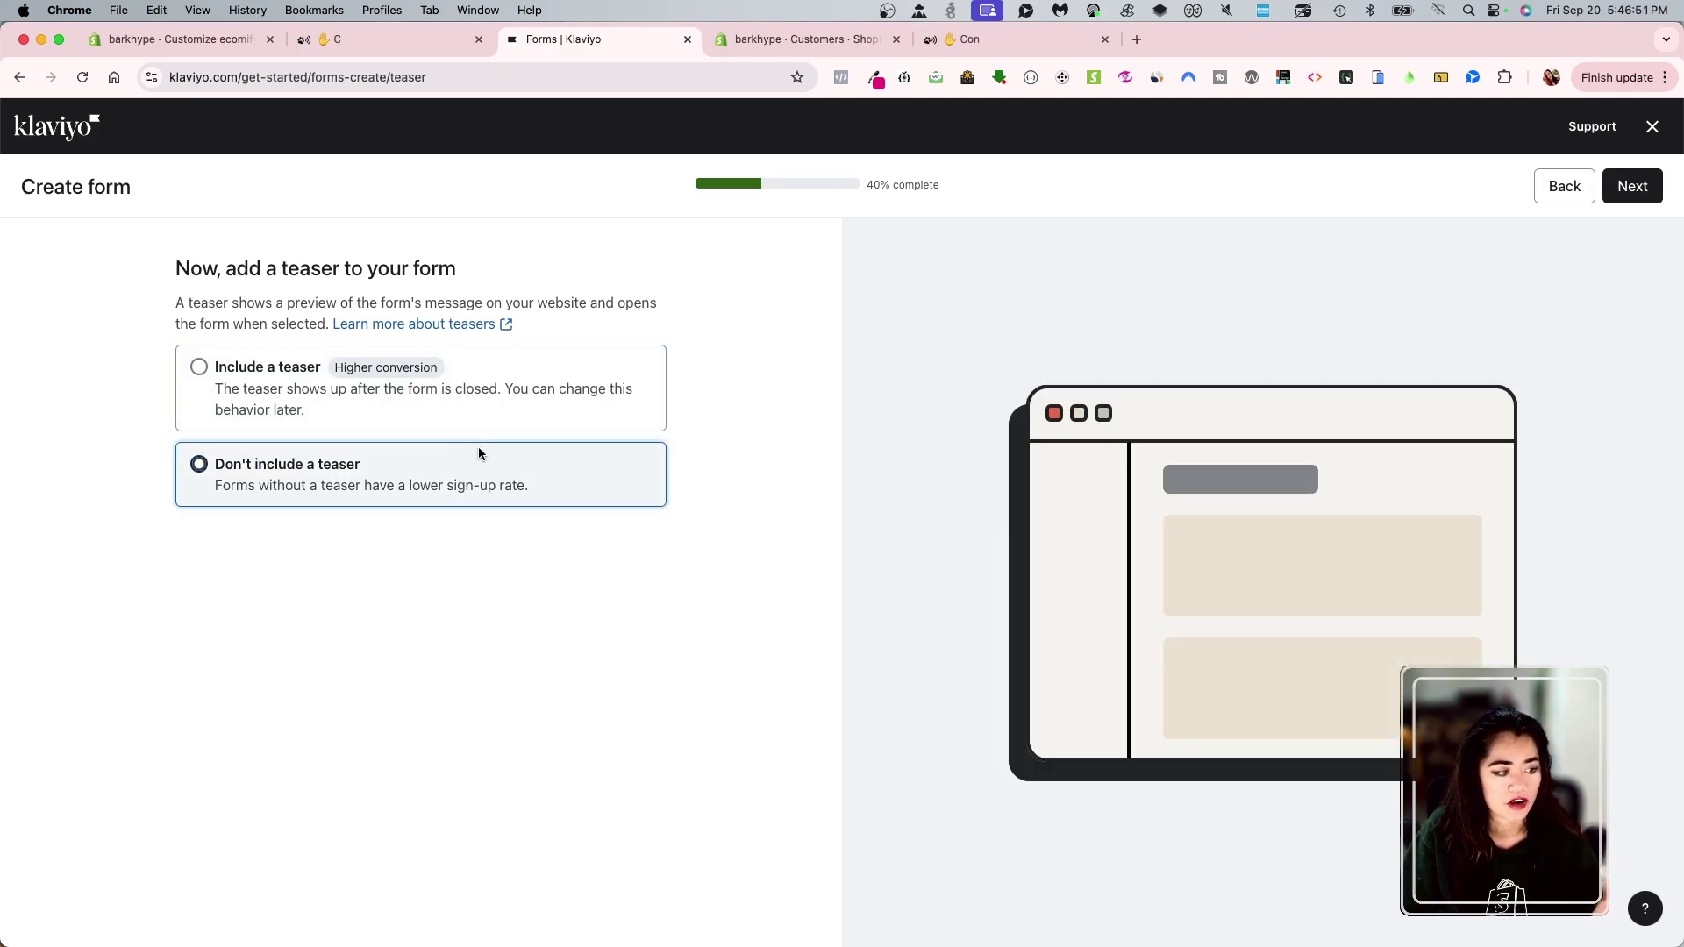
{"action": "left_click", "coordinate": [498, 395]}
{"action": "left_click", "coordinate": [433, 483]}
{"action": "left_click", "coordinate": [475, 402]}
{"action": "left_click", "coordinate": [435, 482]}
{"action": "left_click", "coordinate": [486, 396]}
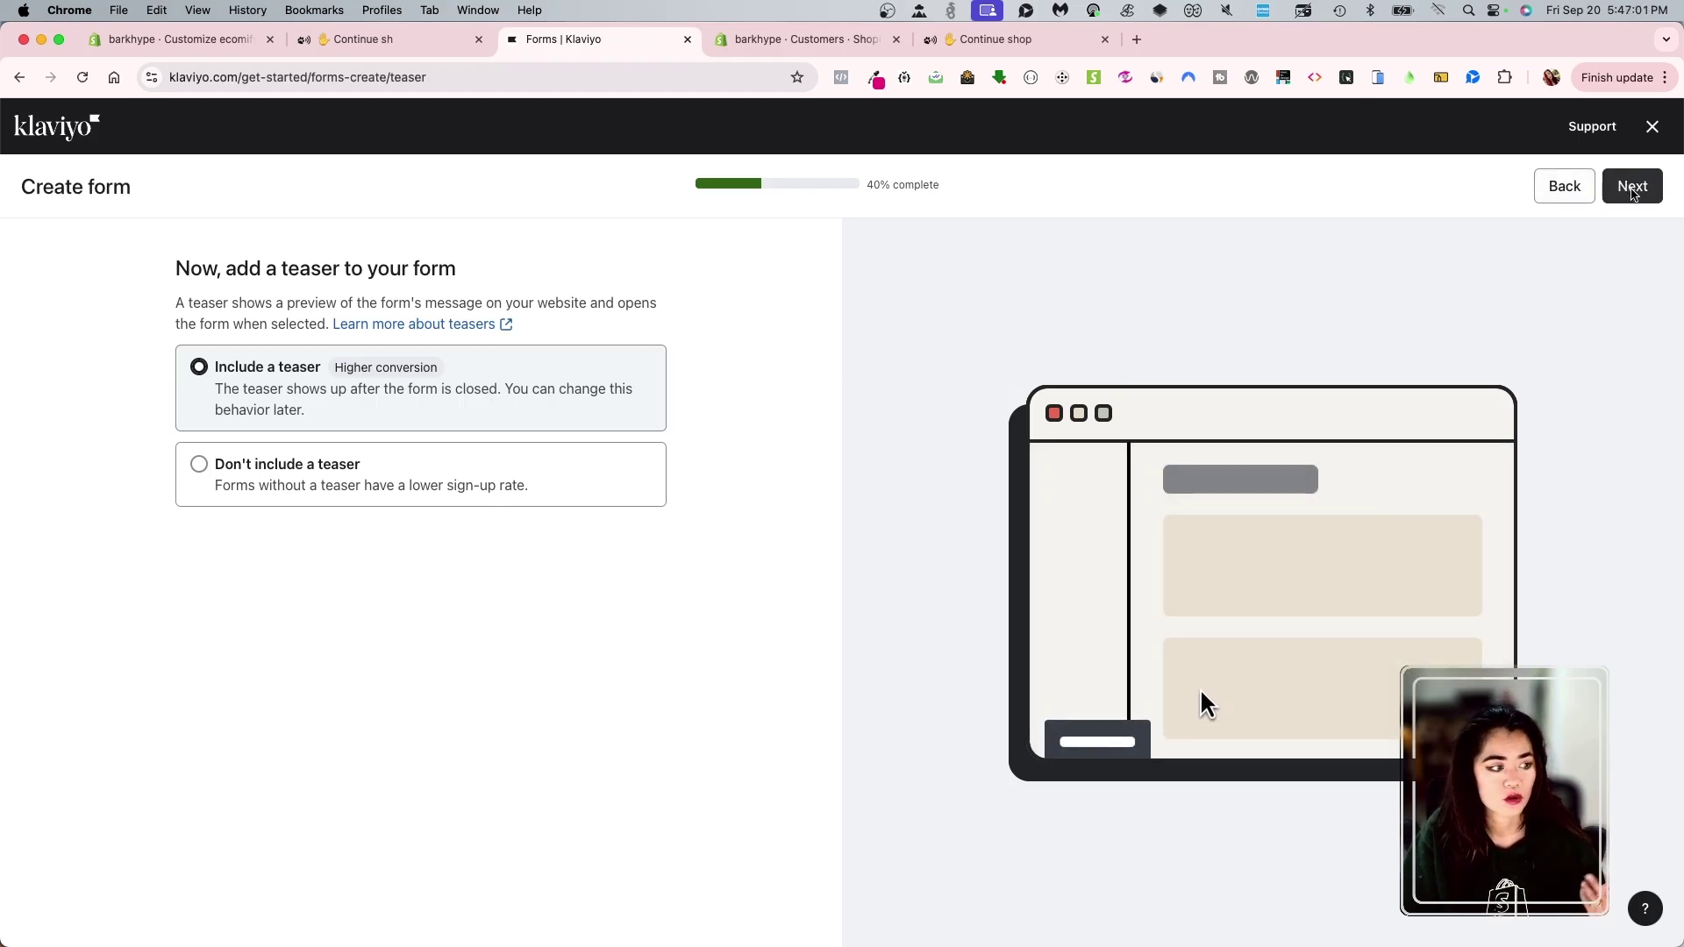
- On the coupon step, choose Use a unique coupon and show the Shopify coupon dropdown
{"action": "left_click", "coordinate": [1633, 188]}
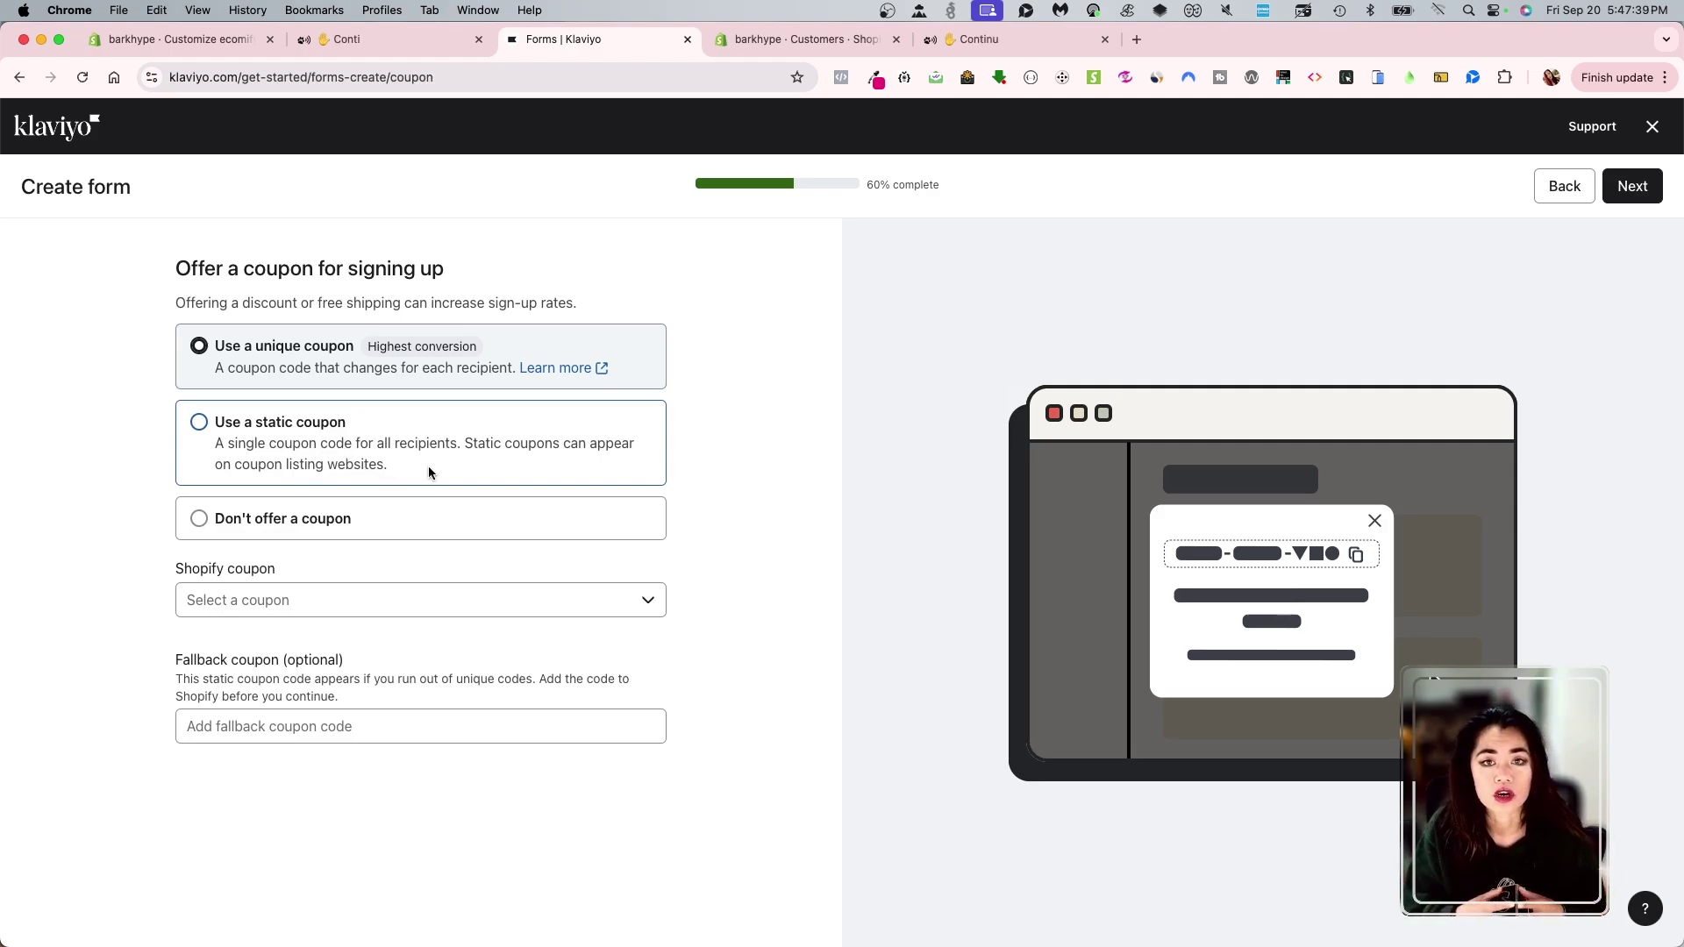
{"action": "left_click", "coordinate": [356, 520]}
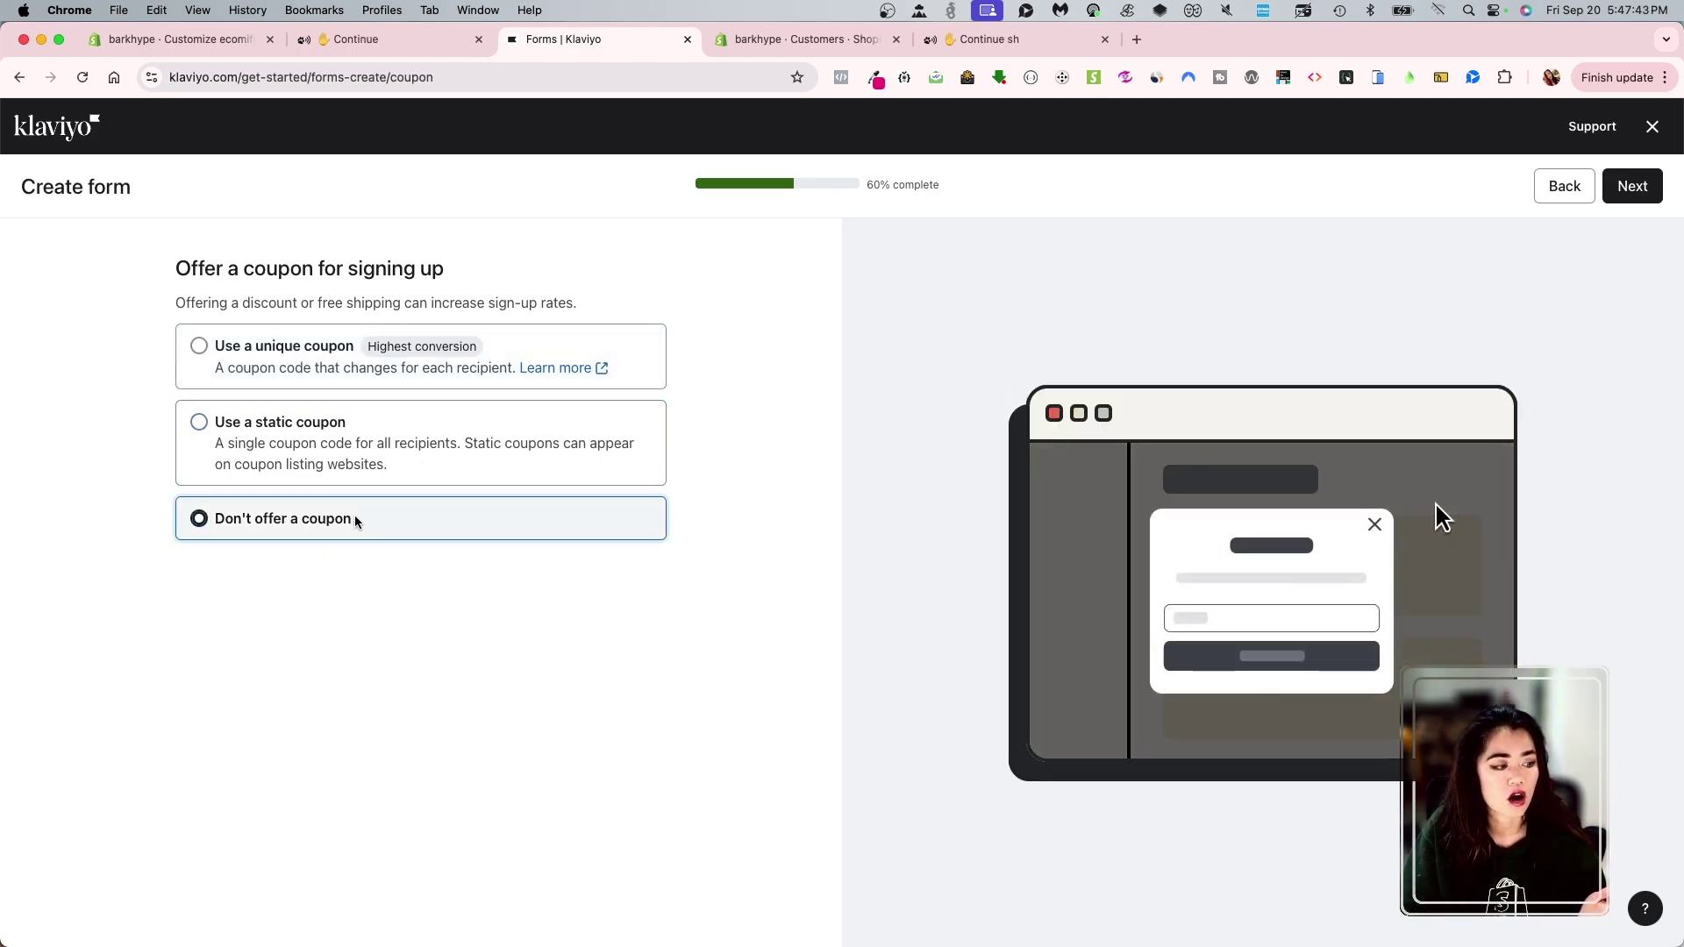
{"action": "left_click", "coordinate": [374, 360]}
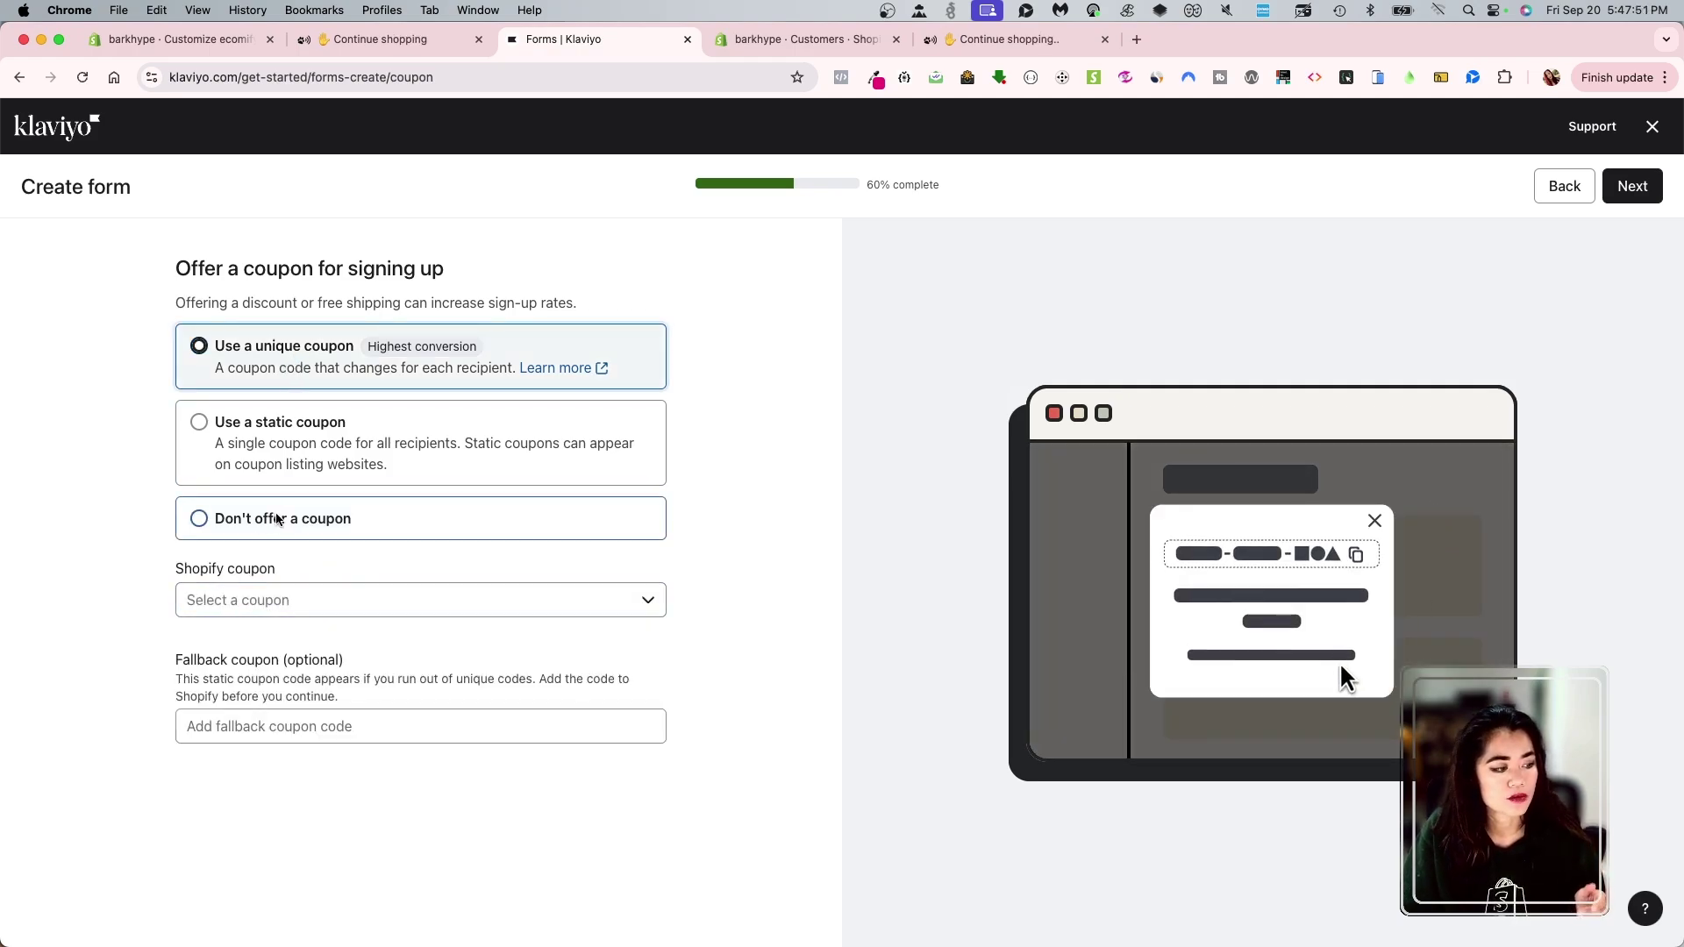
{"action": "left_click", "coordinate": [291, 600]}
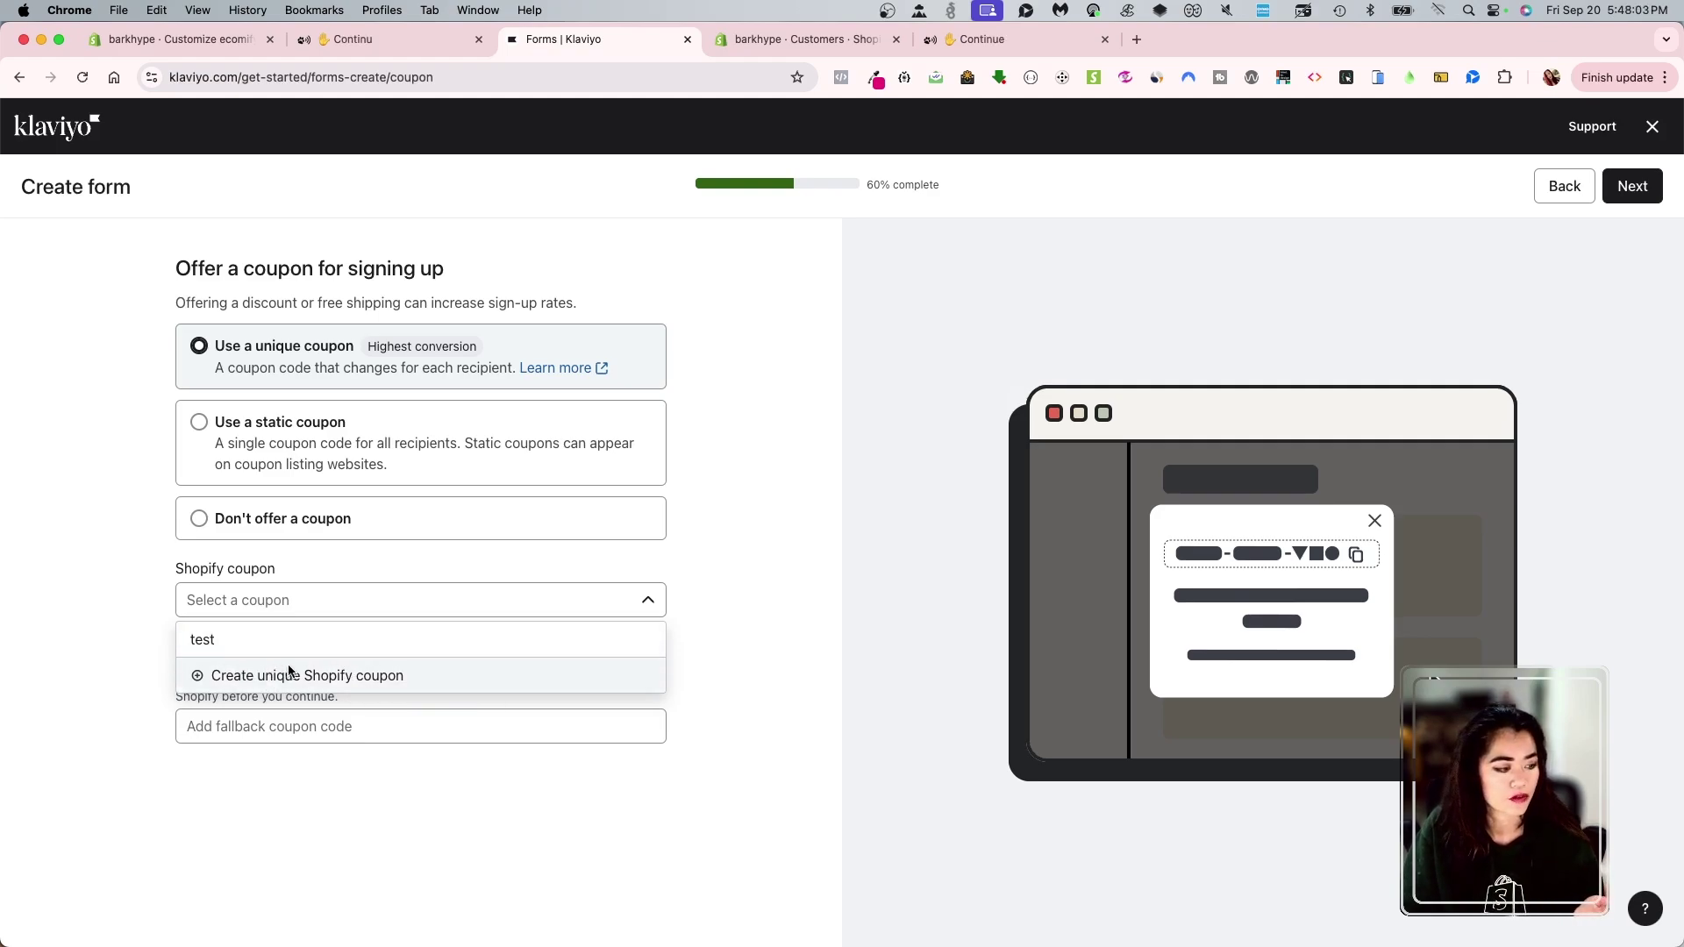
- Start a new unique Shopify coupon and name it 'bark bark!'
{"action": "left_click", "coordinate": [320, 675]}
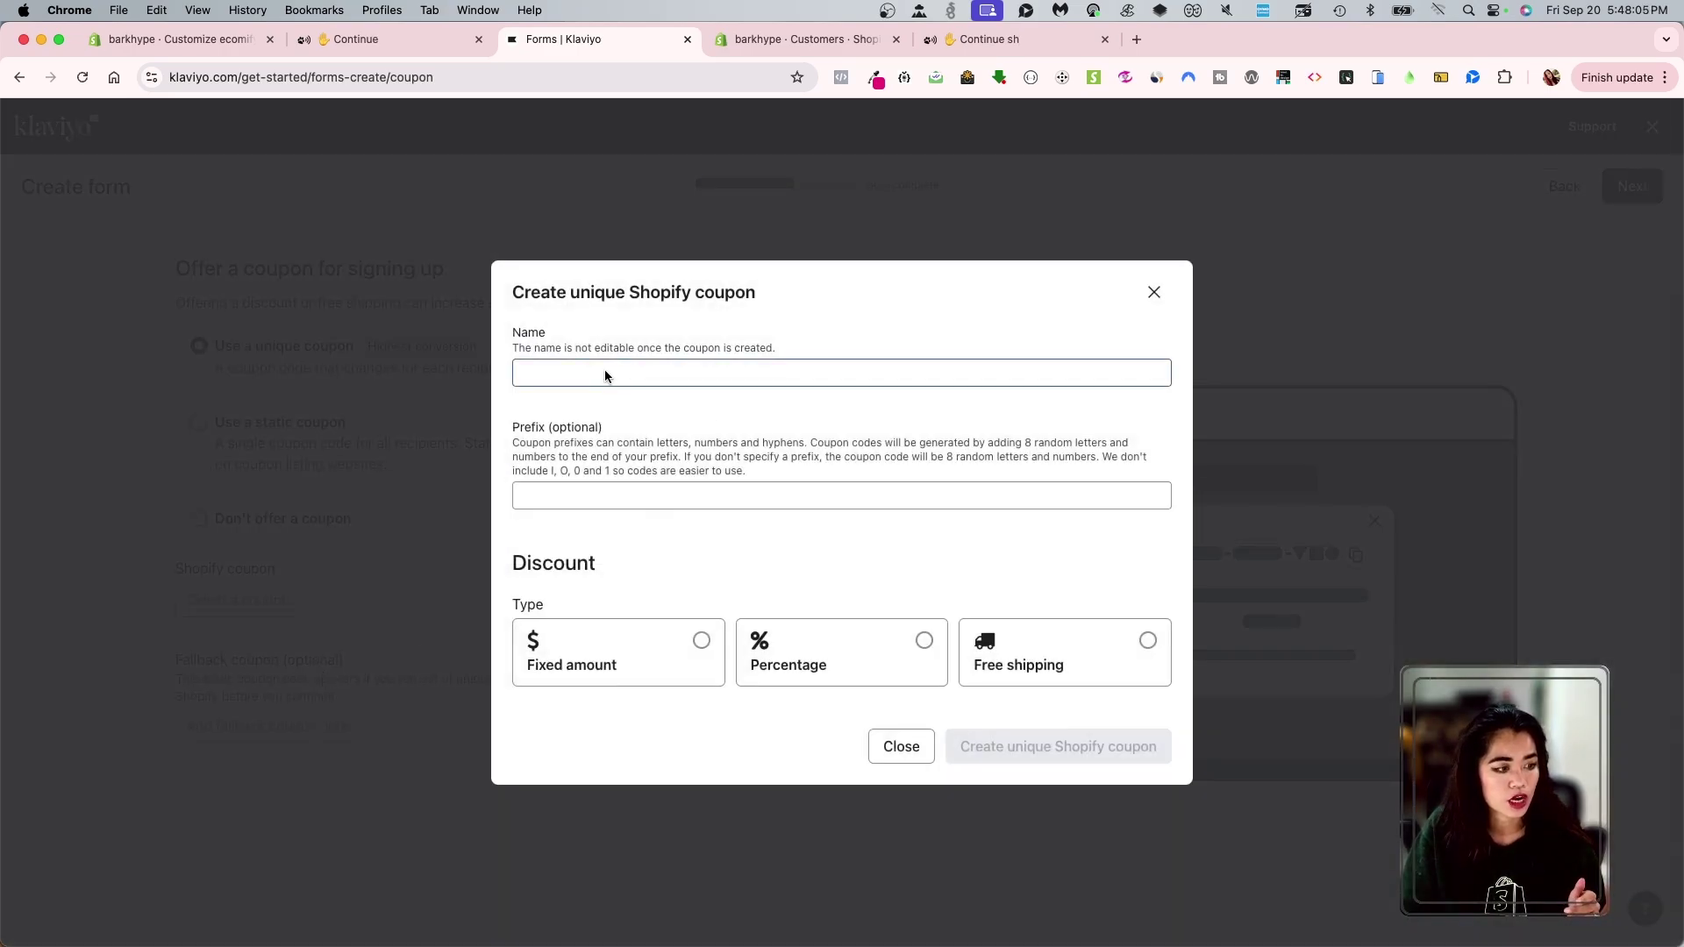
{"action": "left_click", "coordinate": [605, 376]}
{"action": "type", "text": "fall"}
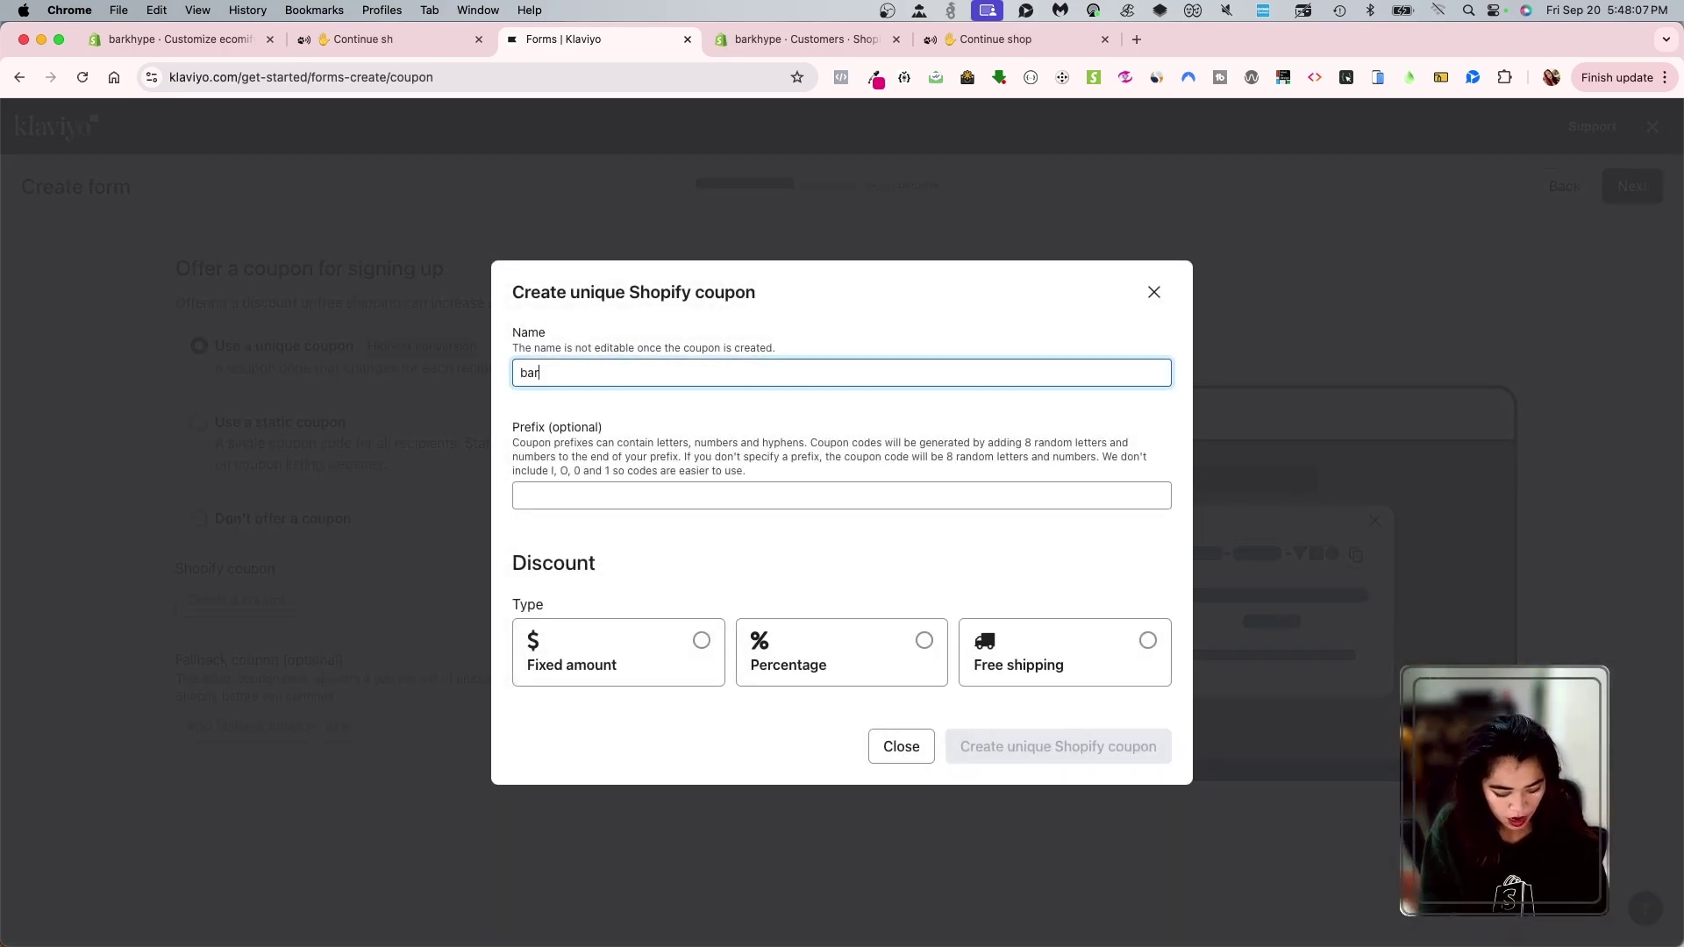
{"action": "key", "text": "BackSpace"}
{"action": "key", "text": "BackSpace"}
{"action": "key", "text": "BackSpace"}
{"action": "key", "text": "BackSpace"}
{"action": "type", "text": "p"}
{"action": "key", "text": "BackSpace"}
{"action": "type", "text": "bark bark!"}
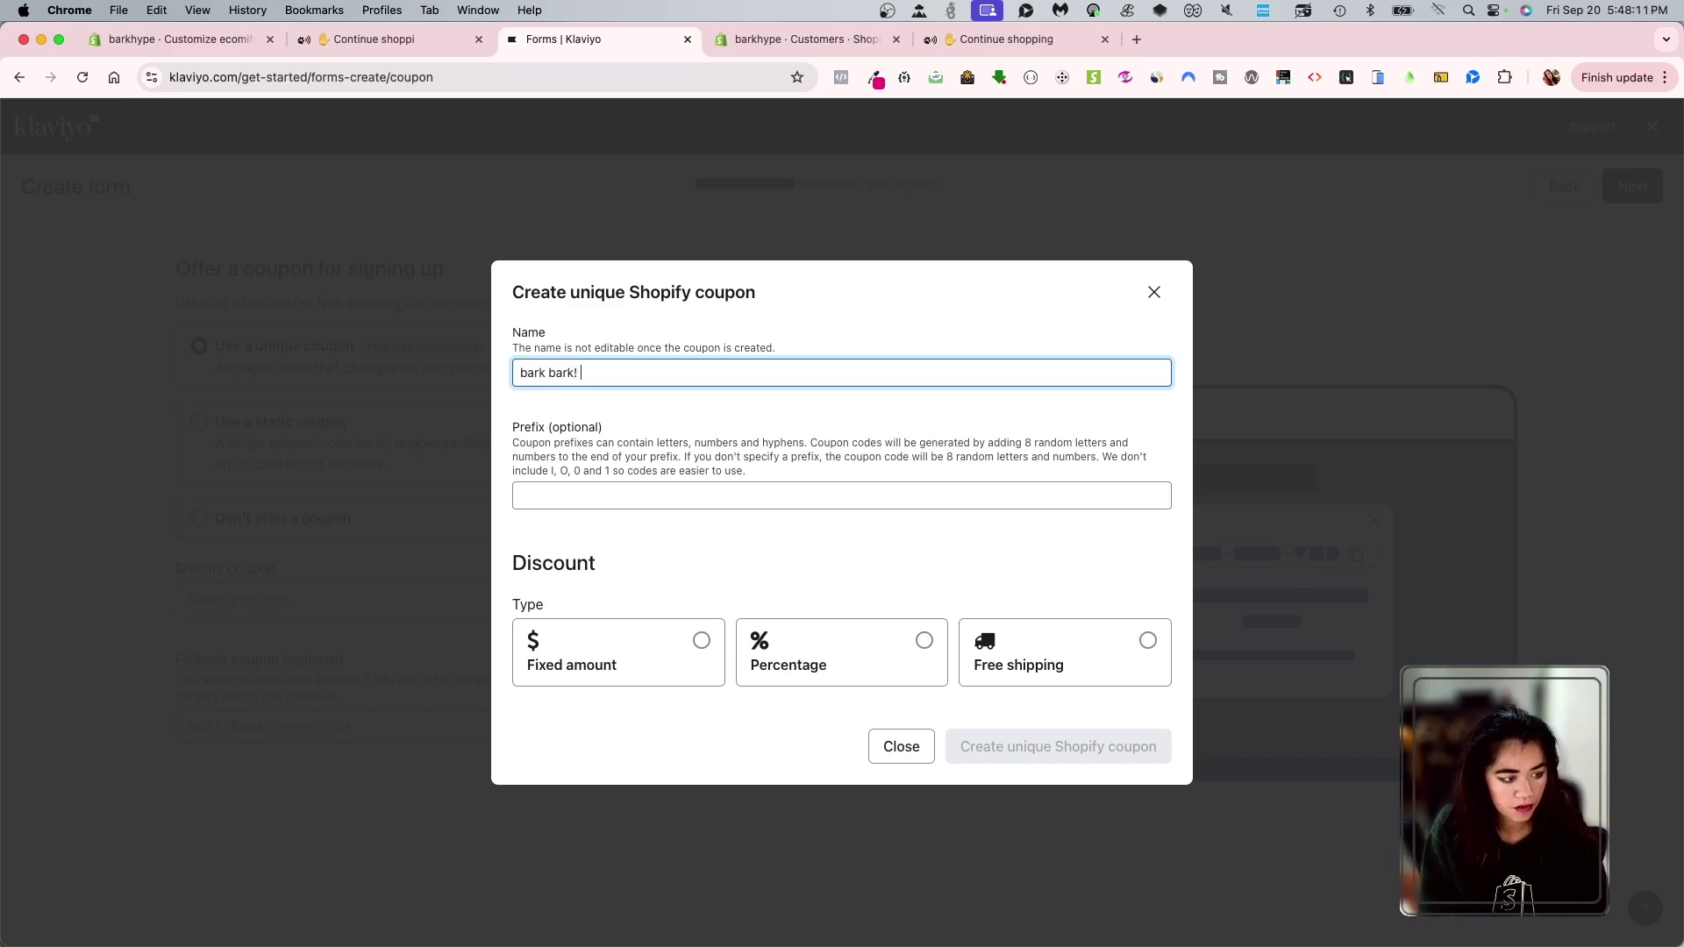
- Correct the coupon name to 'barkbark' and try the fixed amount discount type
{"action": "left_click", "coordinate": [583, 498]}
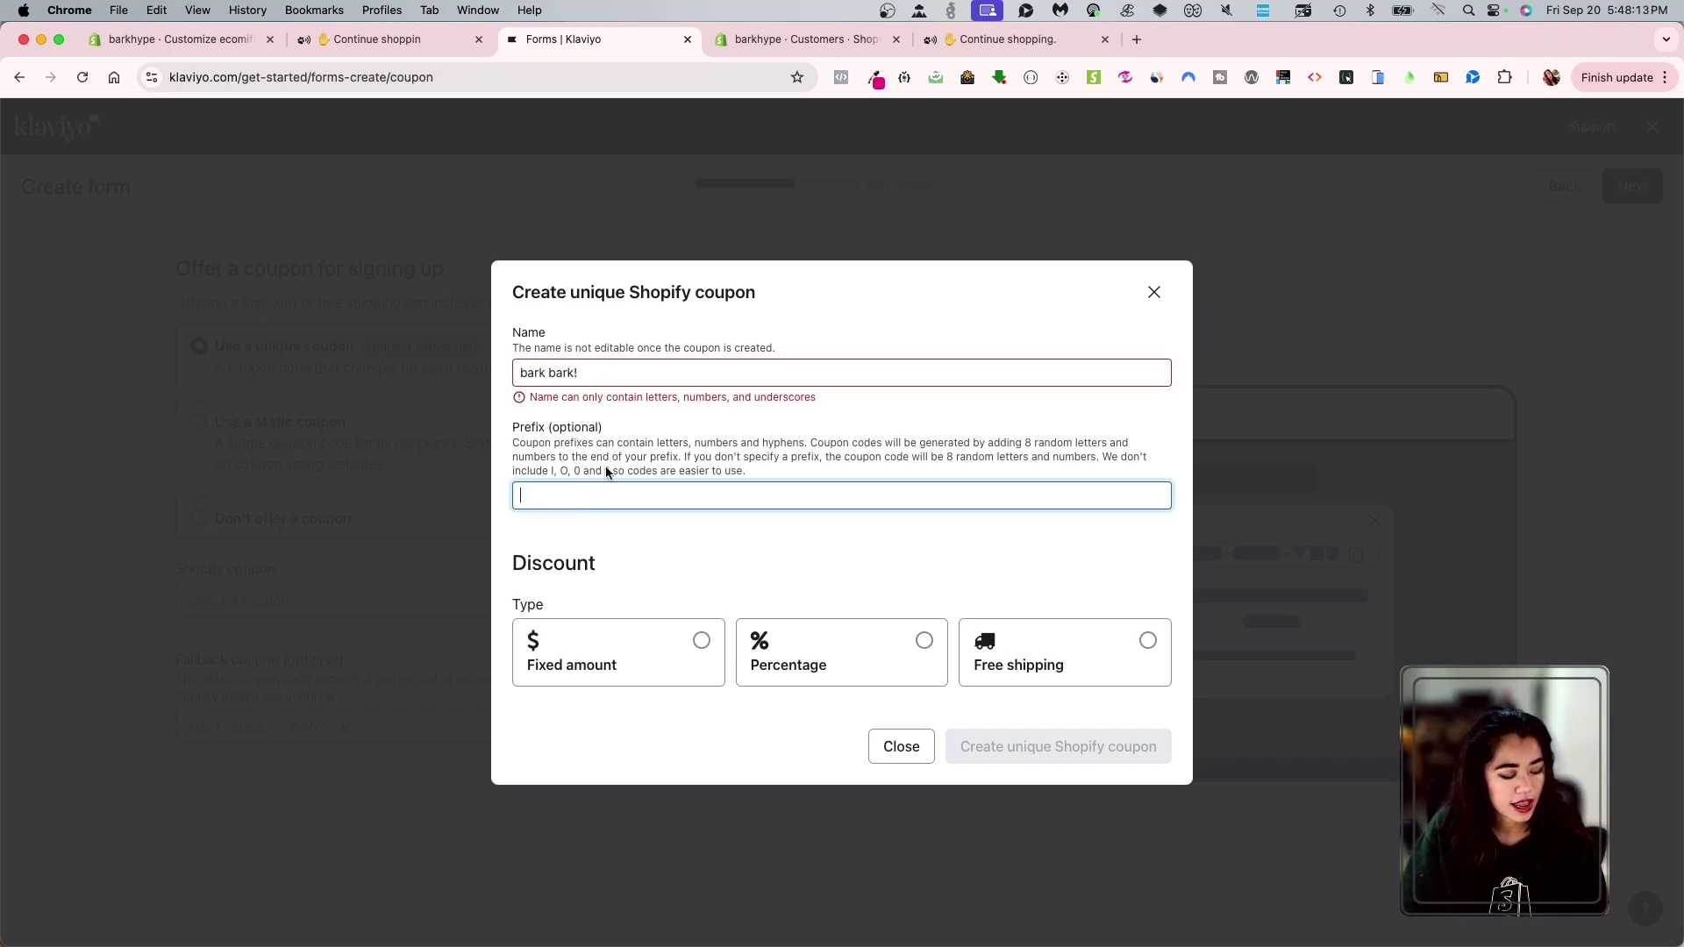
{"action": "left_click", "coordinate": [589, 376]}
{"action": "left_click", "coordinate": [550, 373]}
{"action": "key", "text": "BackSpace"}
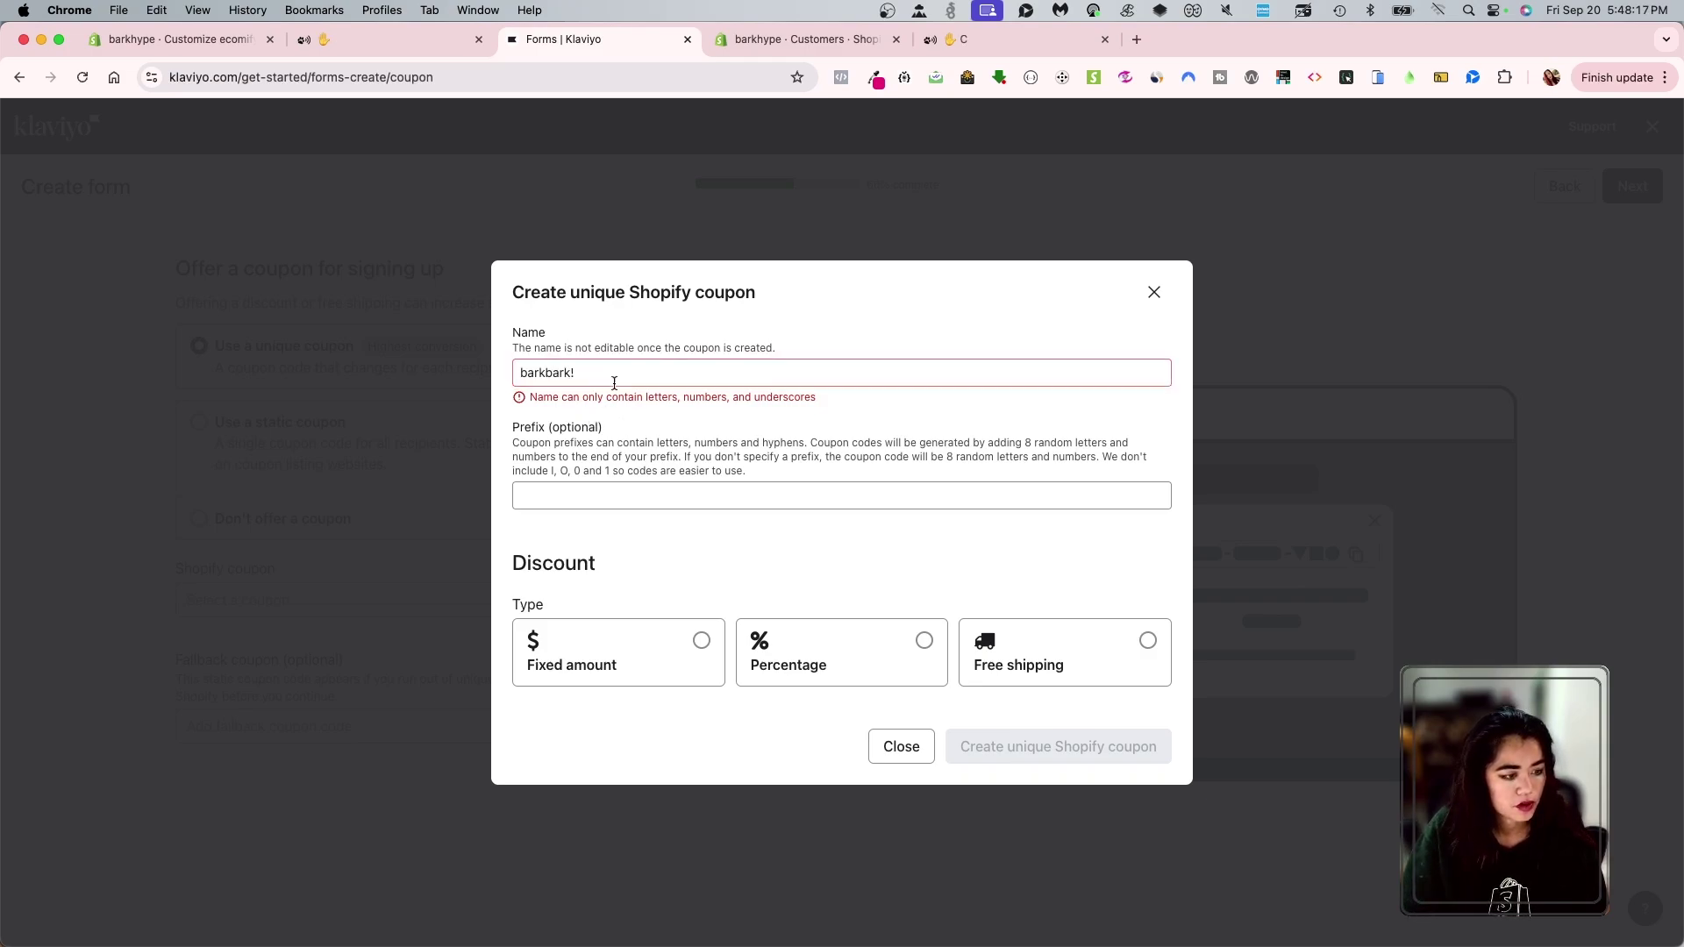
{"action": "left_click", "coordinate": [575, 373]}
{"action": "key", "text": "BackSpace"}
{"action": "key", "text": "Tab"}
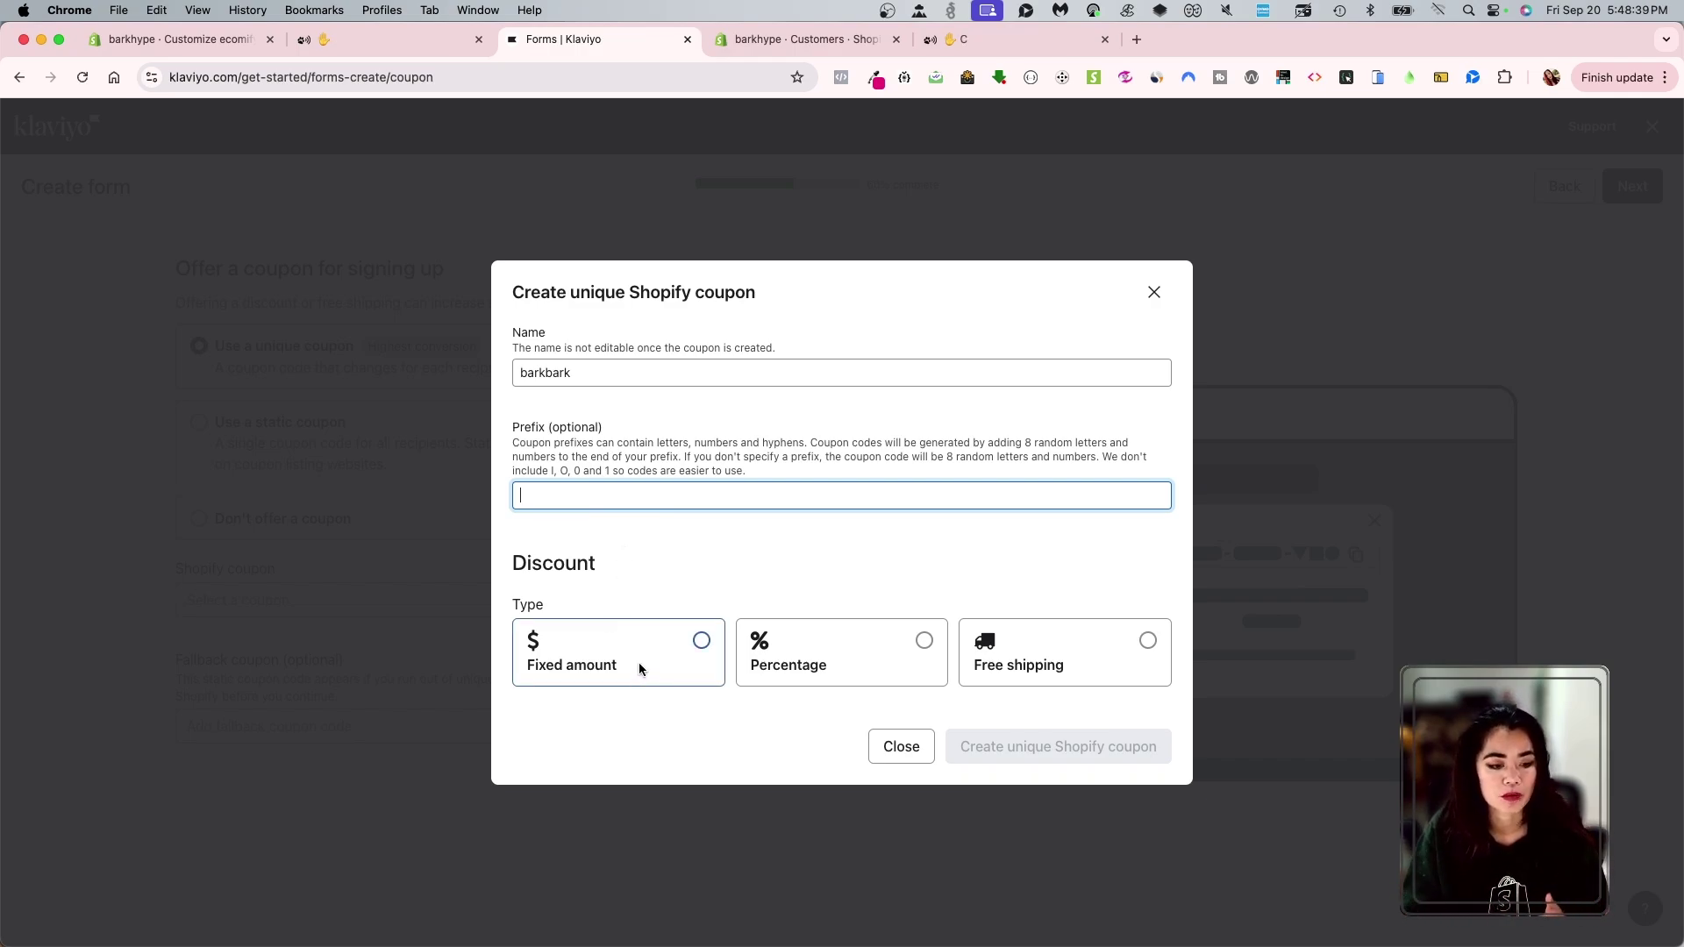
{"action": "left_click", "coordinate": [646, 628]}
- Make the coupon a 10 percent discount that applies to specific collections
{"action": "left_click", "coordinate": [821, 511]}
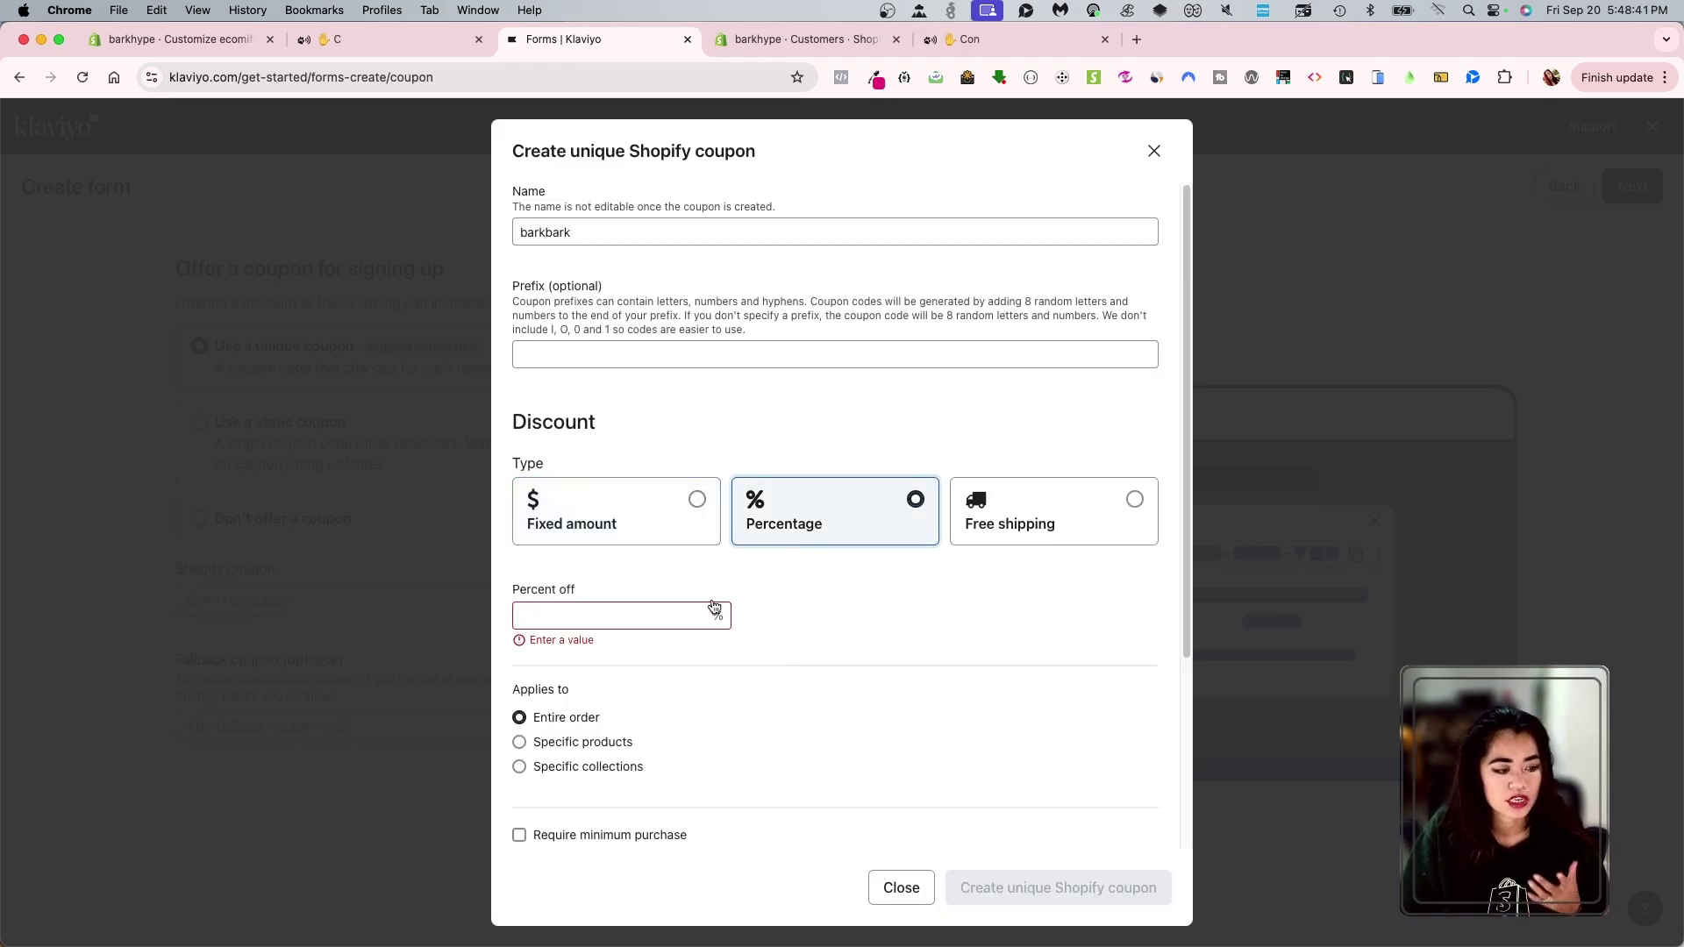
{"action": "left_click", "coordinate": [641, 607]}
{"action": "type", "text": "10"}
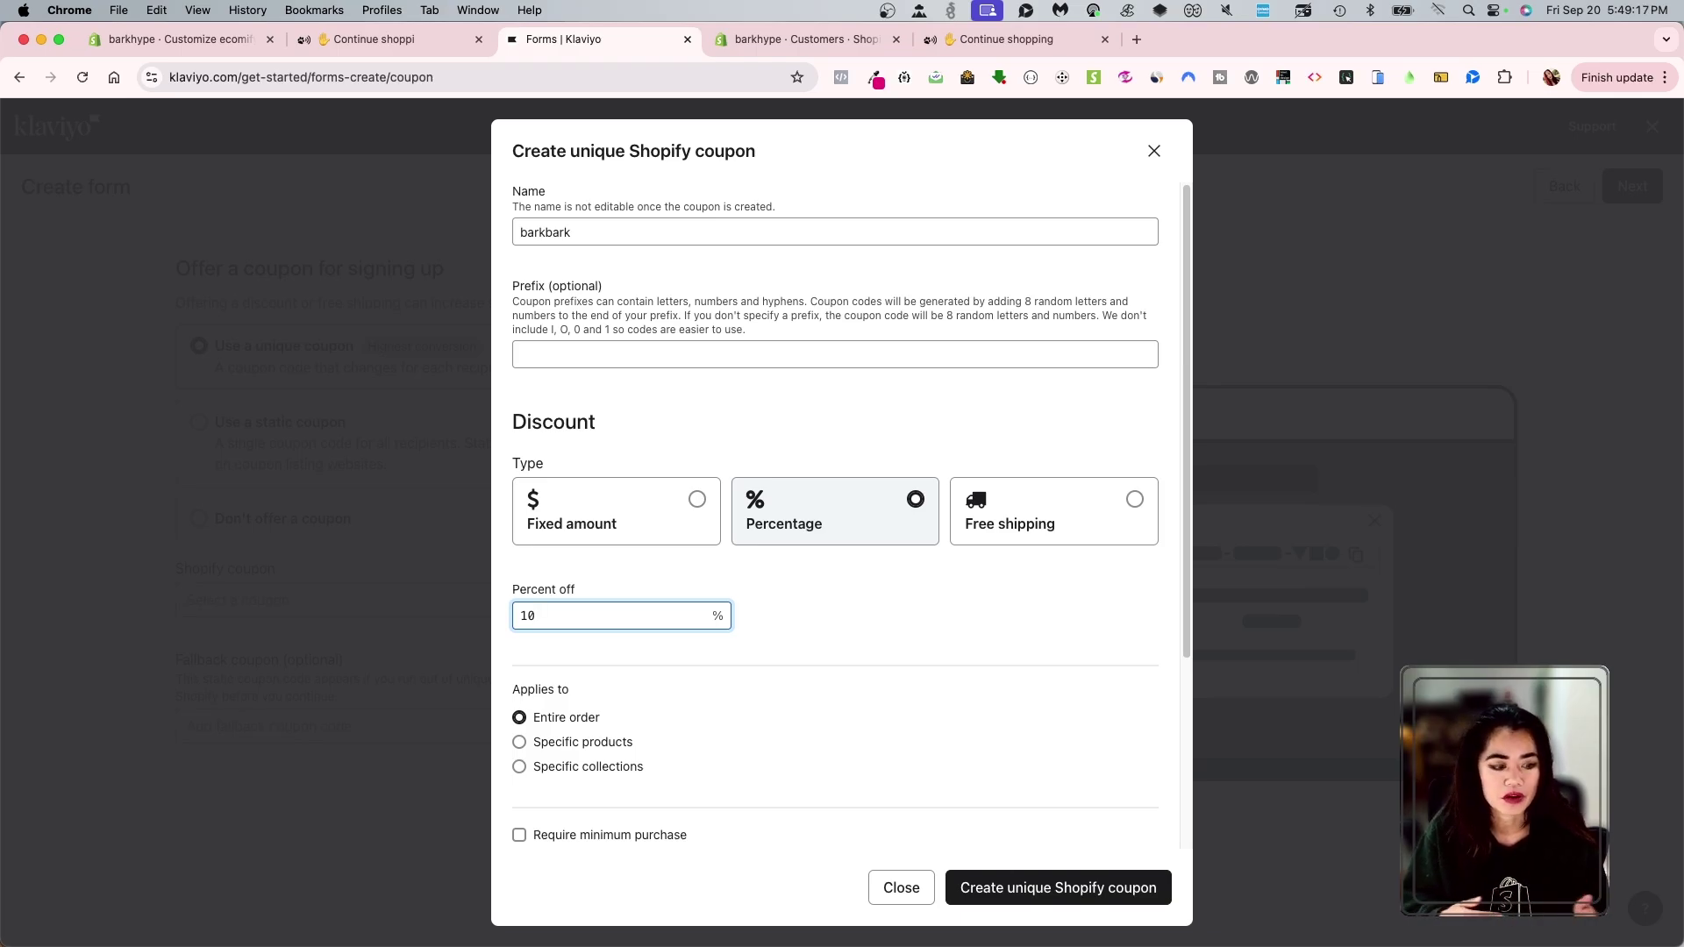
{"action": "left_click", "coordinate": [970, 607]}
{"action": "scroll", "coordinate": [971, 611], "scroll_direction": "down", "scroll_amount": 3}
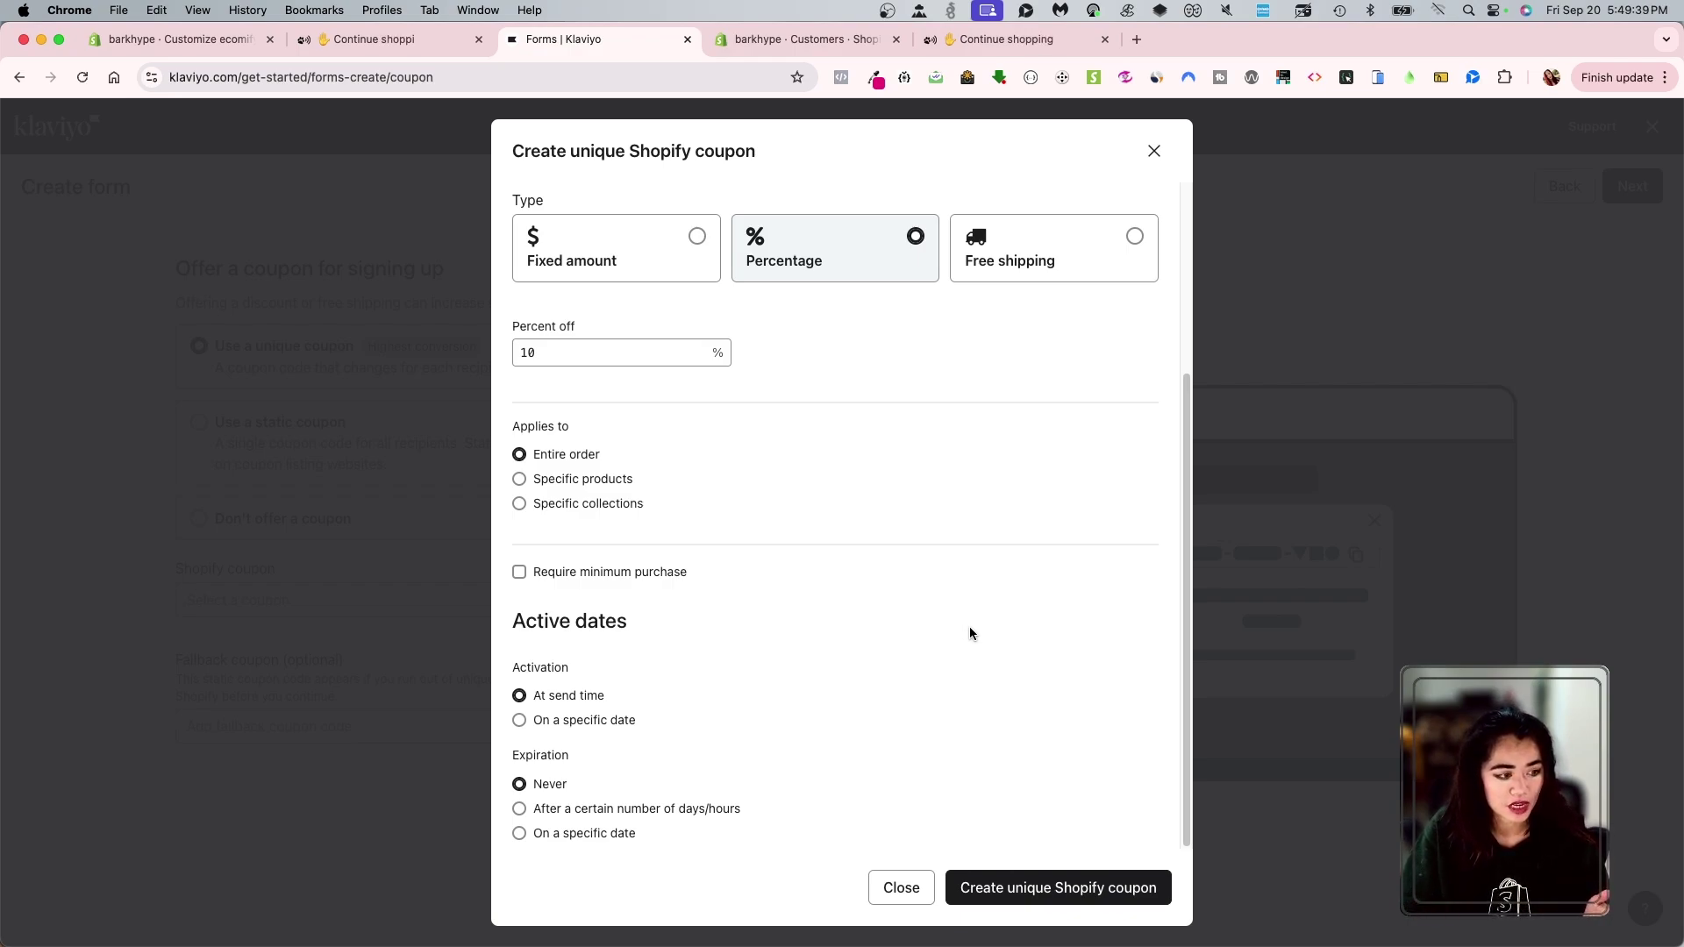
{"action": "left_click", "coordinate": [600, 479]}
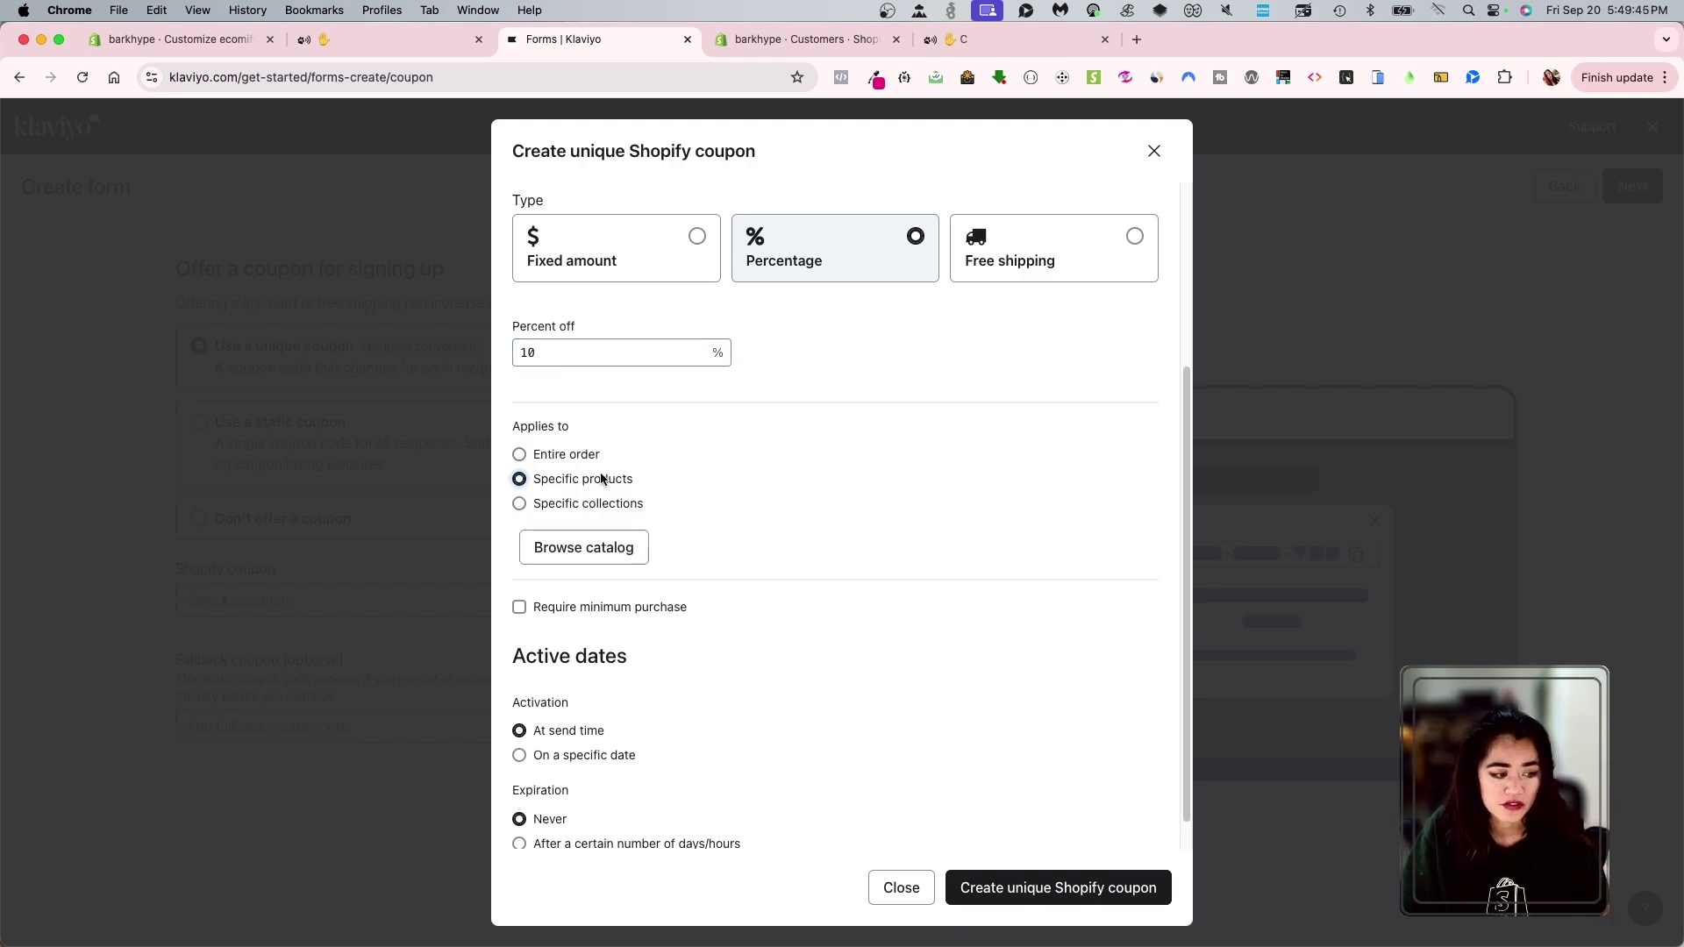
{"action": "left_click", "coordinate": [601, 505]}
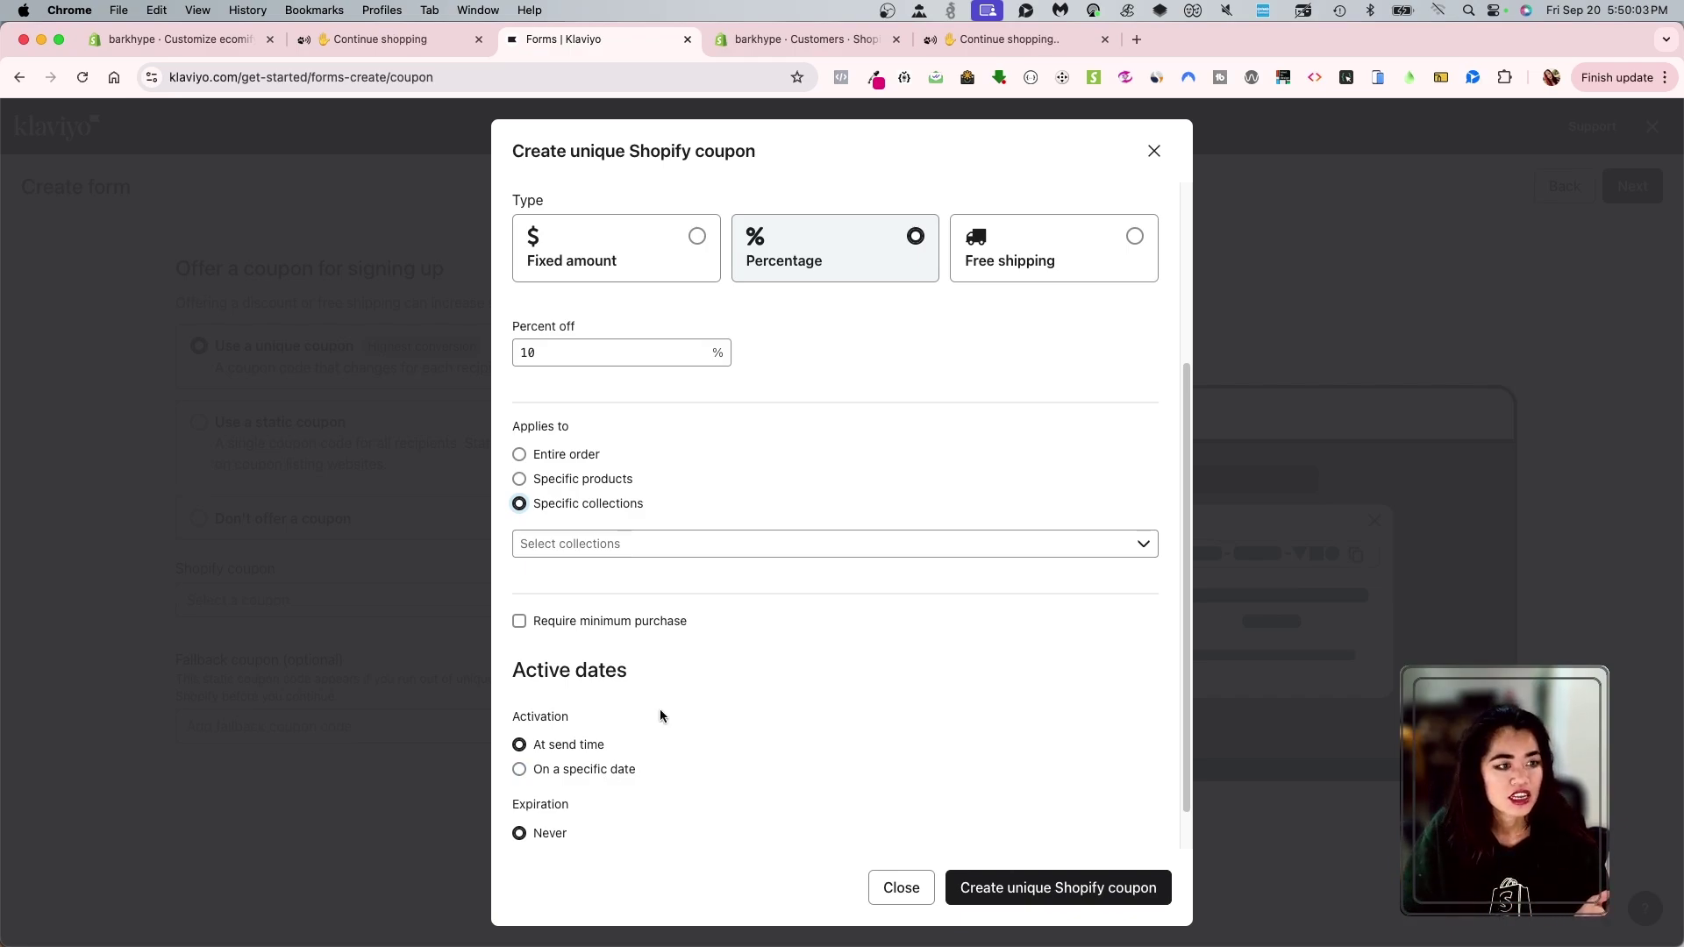
- In the Shopify admin, start a new Amount off products discount from the Discounts page
{"action": "left_click", "coordinate": [210, 39]}
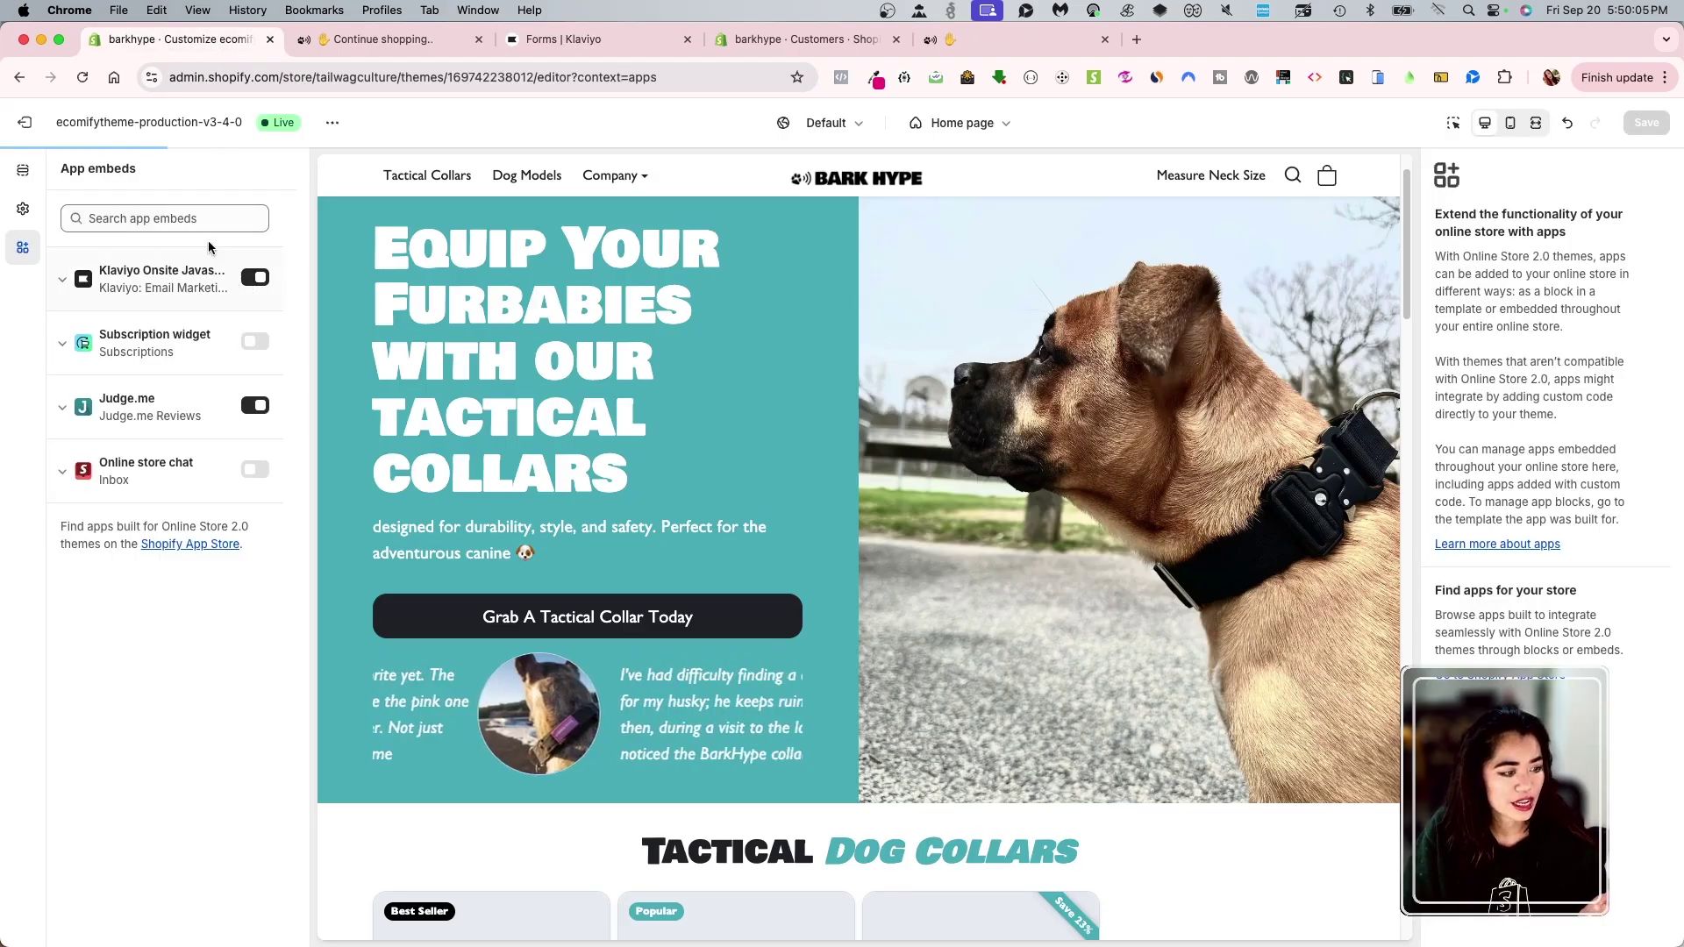
{"action": "left_click", "coordinate": [27, 123]}
{"action": "left_click", "coordinate": [88, 366]}
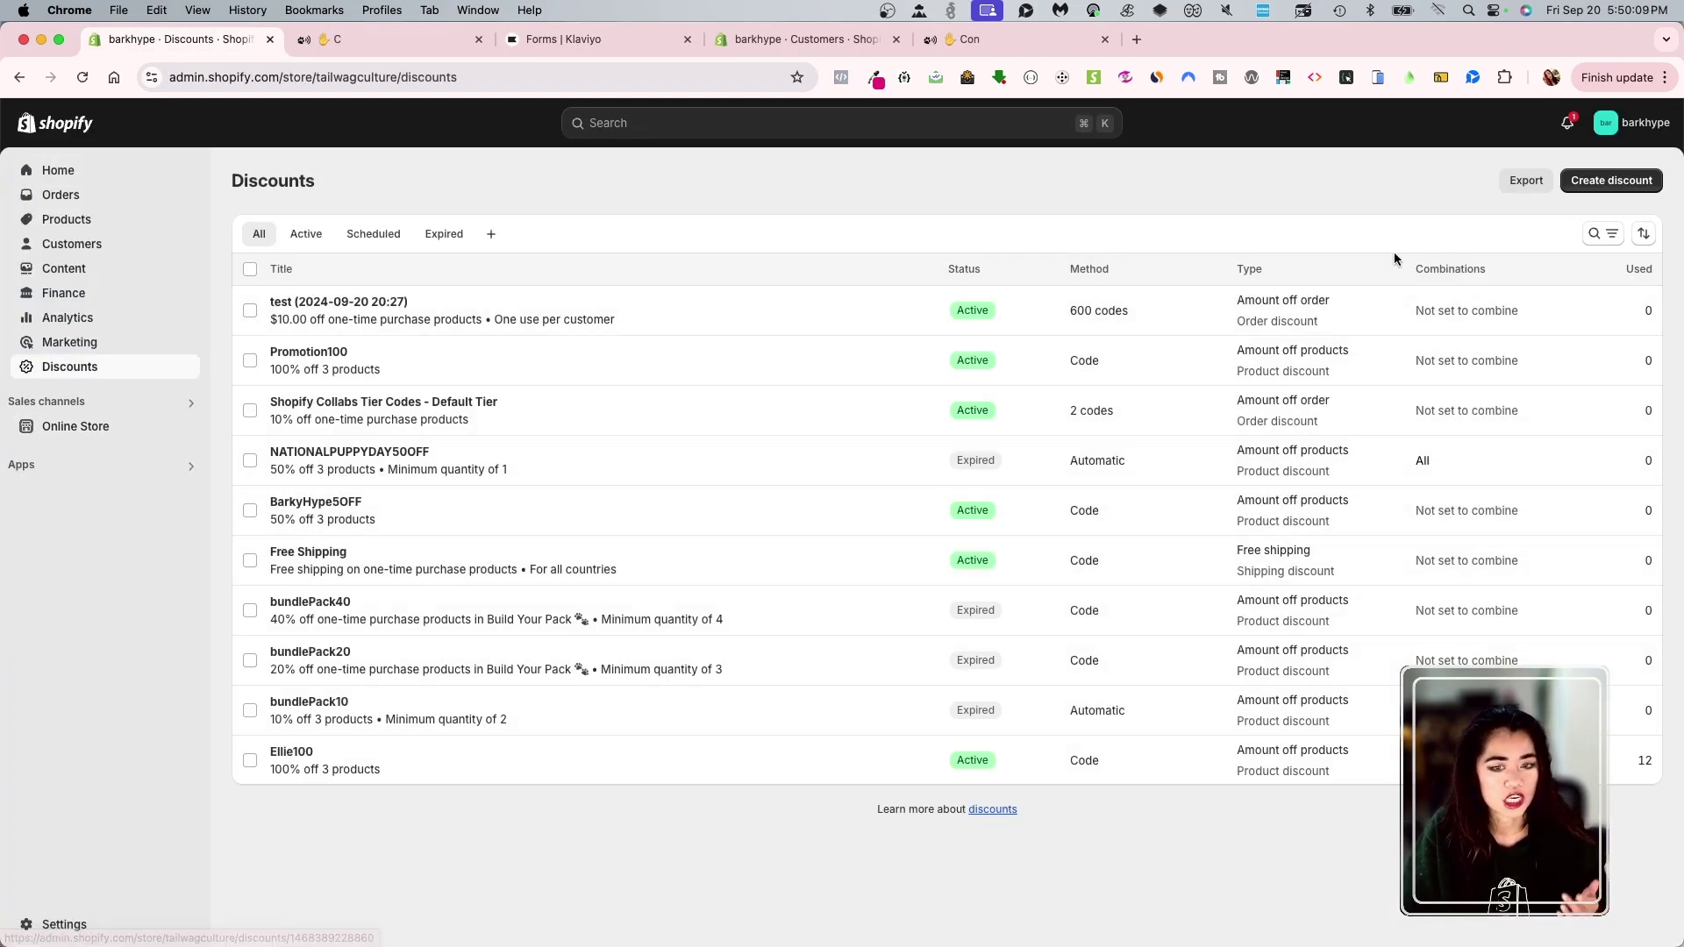
{"action": "left_click", "coordinate": [1612, 181]}
{"action": "left_click", "coordinate": [793, 429]}
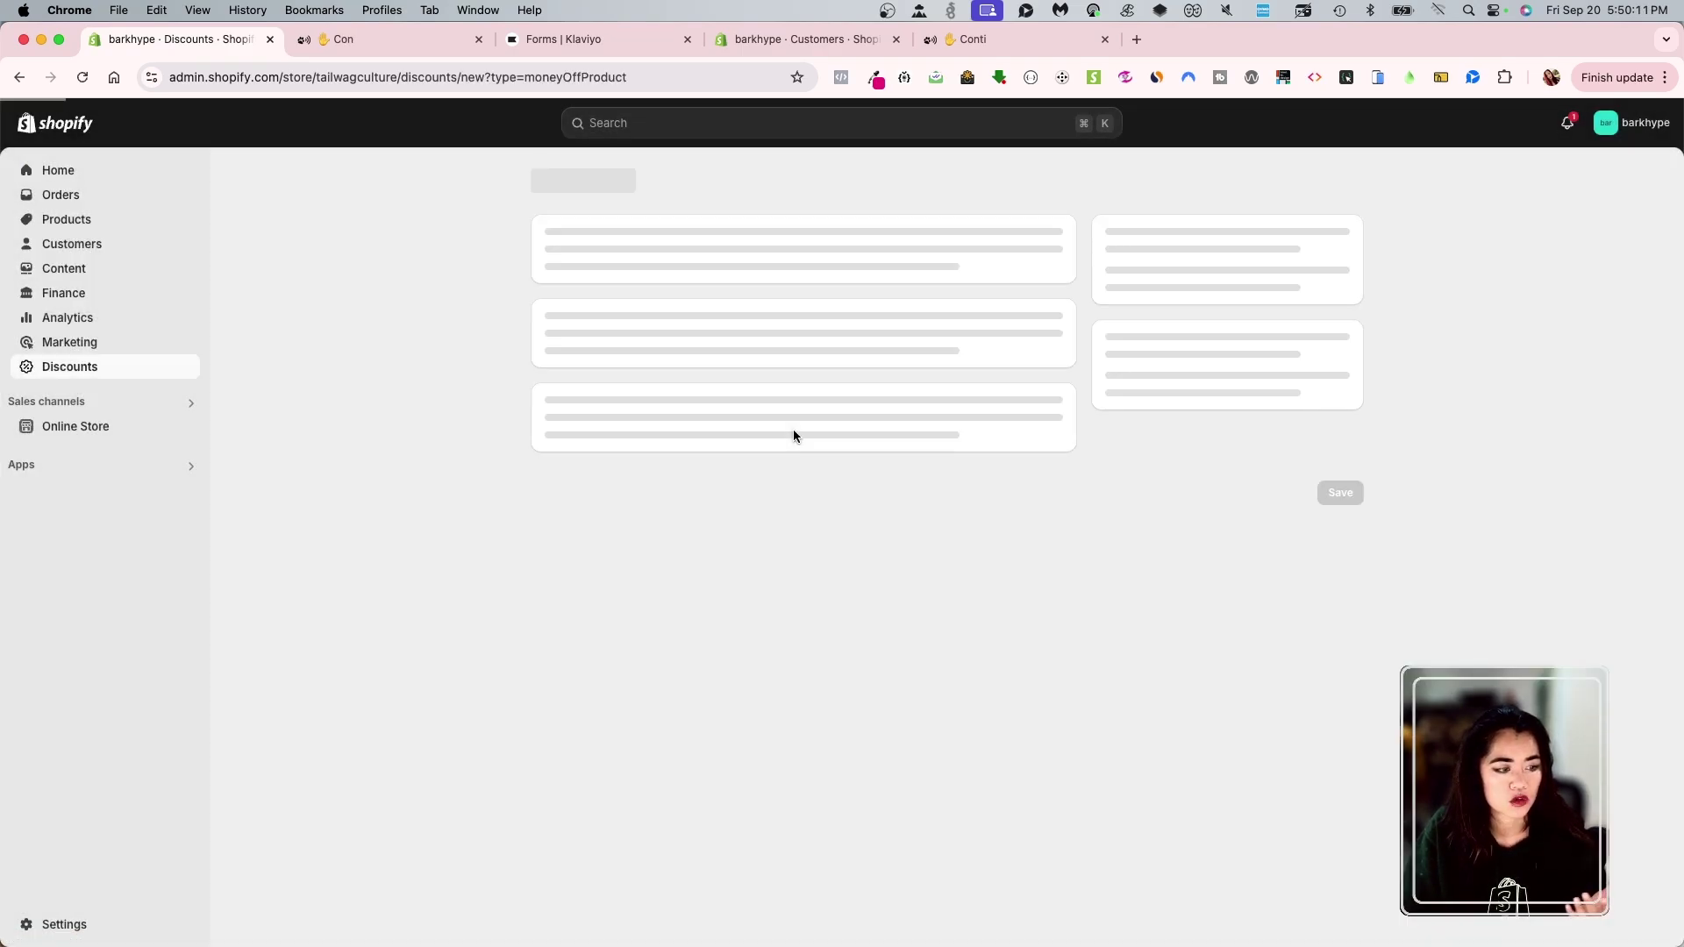
{"action": "scroll", "coordinate": [807, 760], "scroll_direction": "down", "scroll_amount": 10}
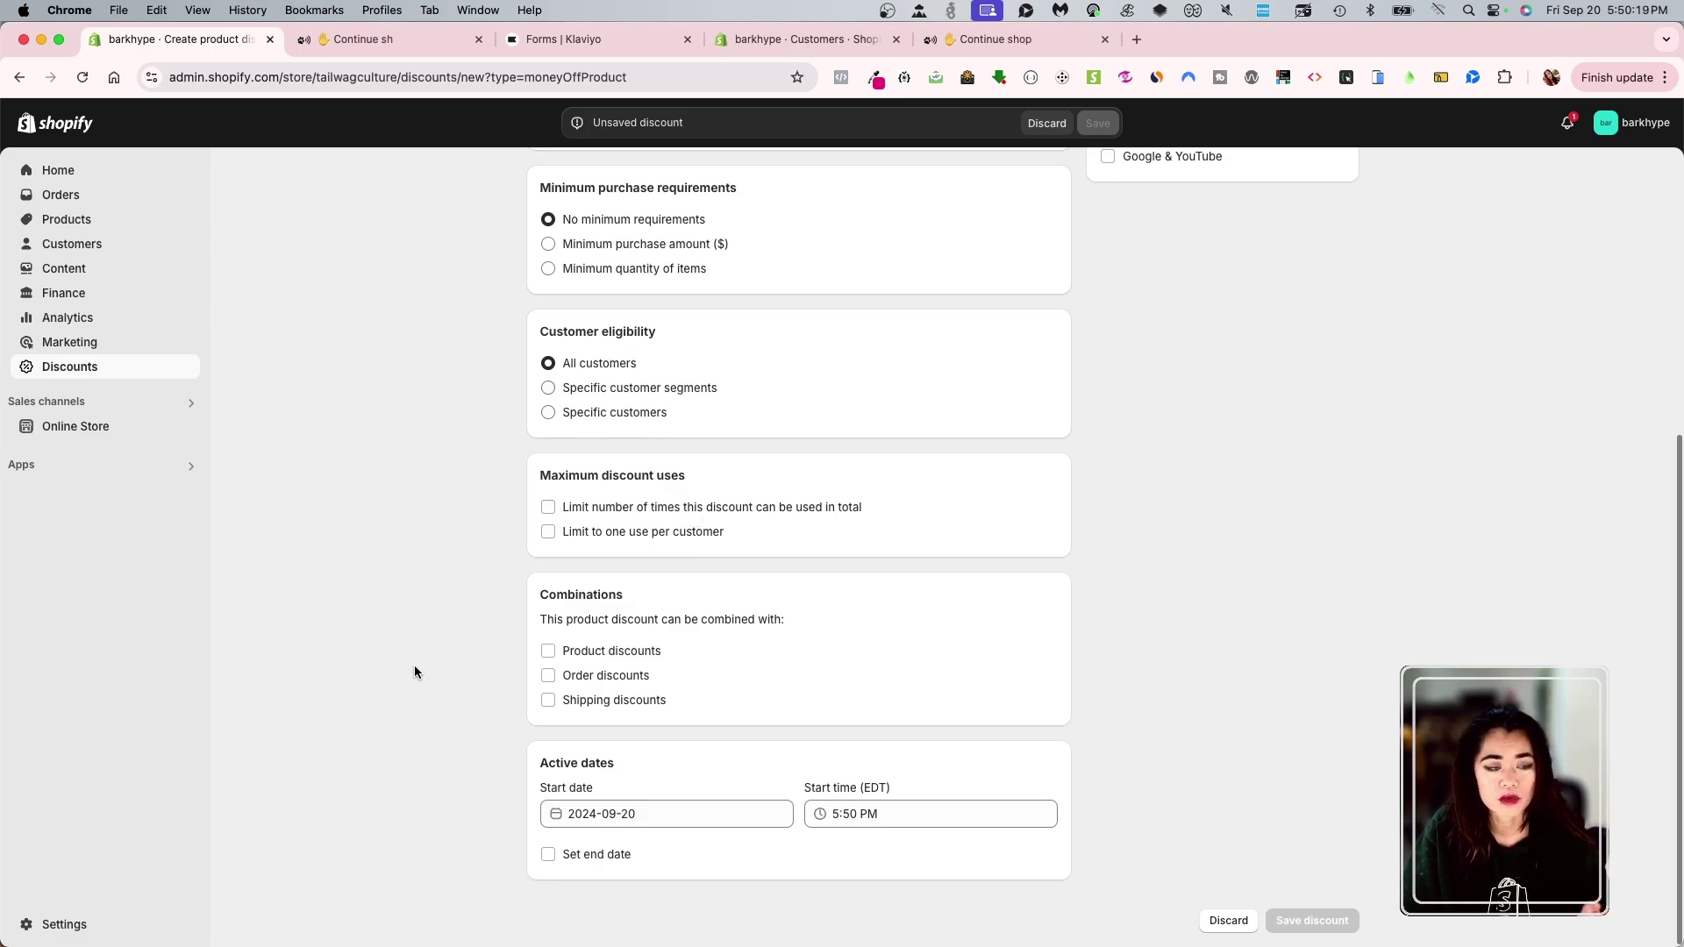
- Apply the barkbark coupon to the entire order and create it for the signup form
{"action": "left_click", "coordinate": [566, 40]}
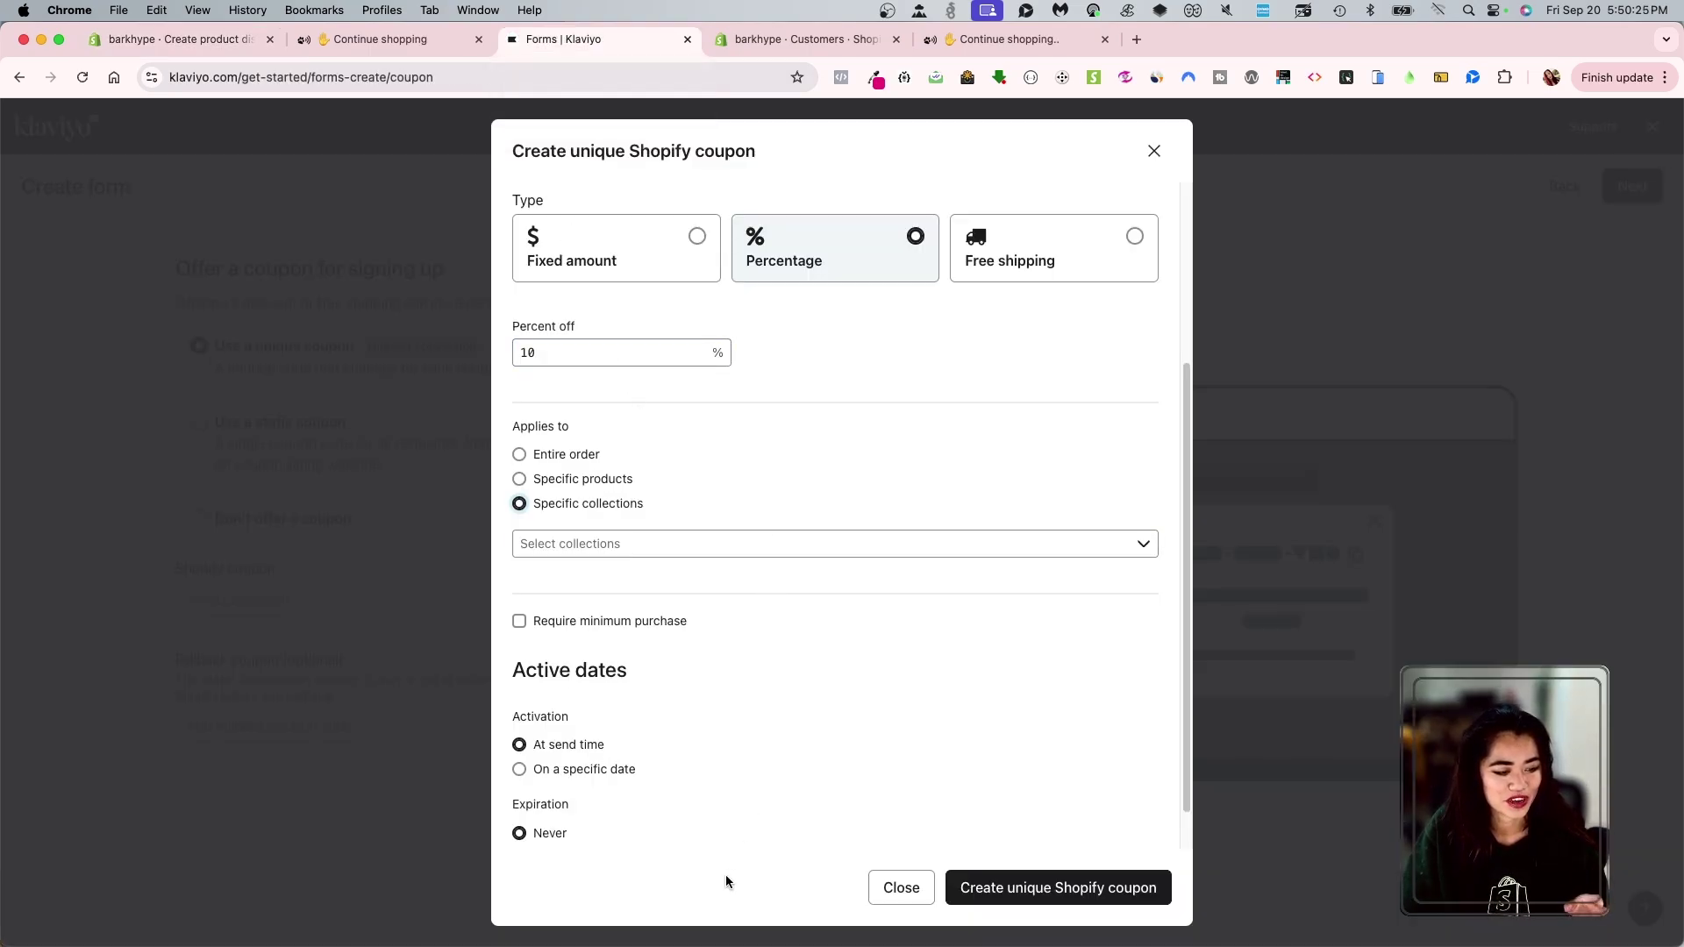
{"action": "left_click", "coordinate": [1020, 898]}
{"action": "left_click", "coordinate": [601, 547]}
{"action": "left_click", "coordinate": [615, 562]}
{"action": "left_click", "coordinate": [544, 455]}
{"action": "left_click", "coordinate": [980, 886]}
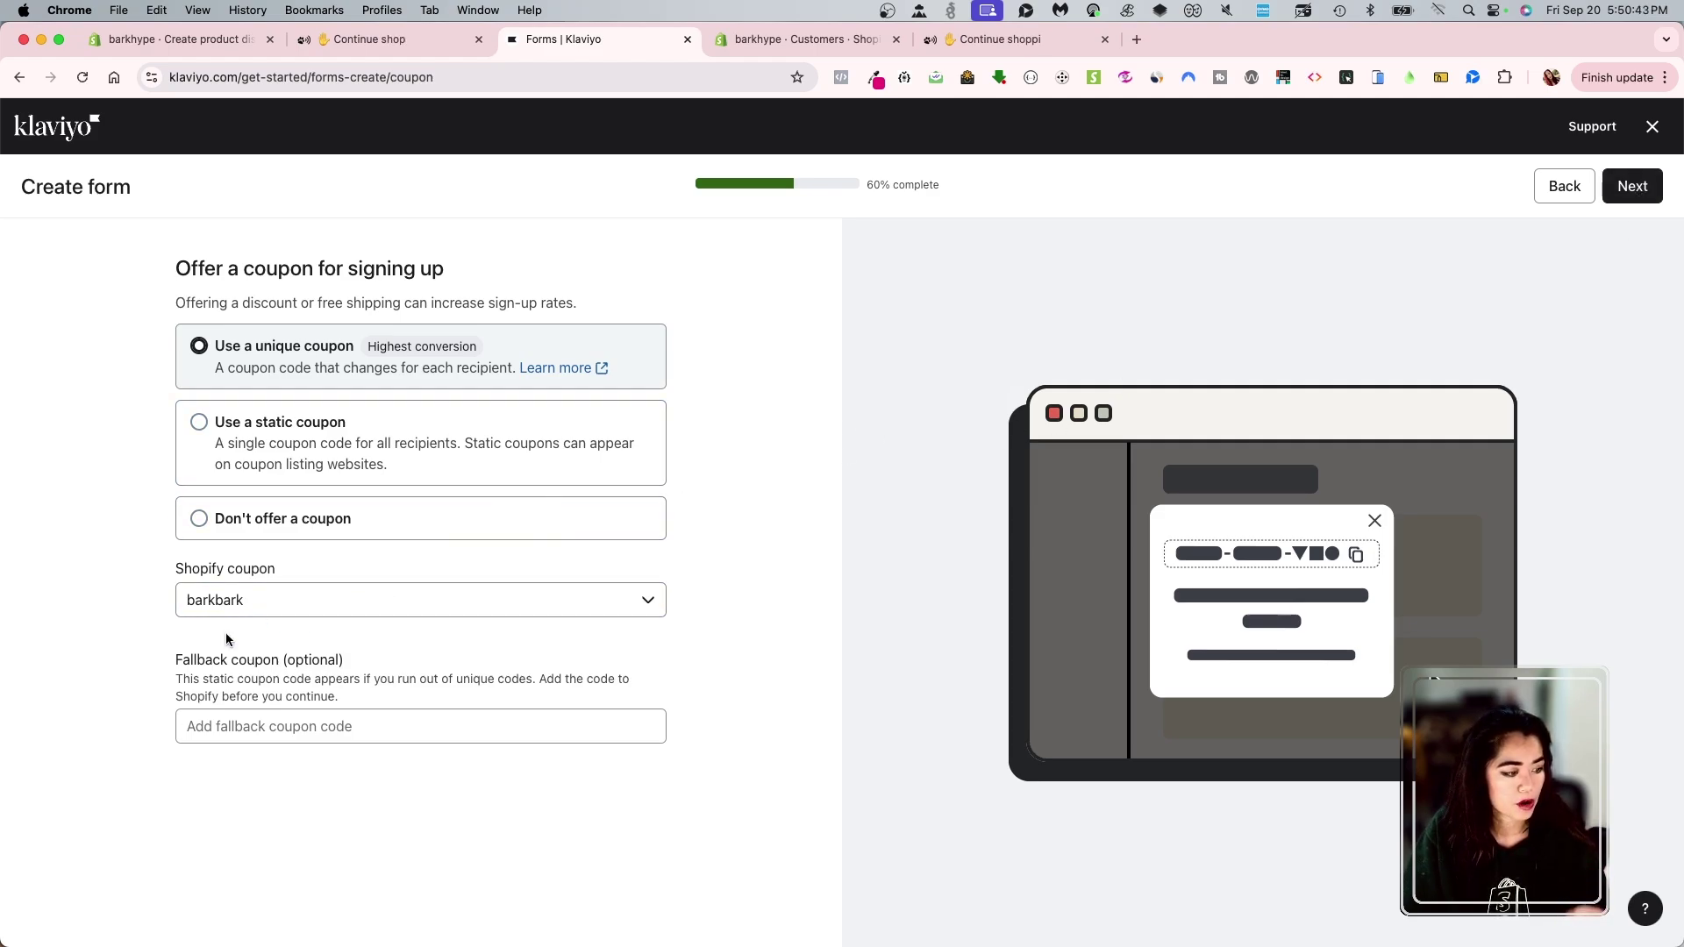
- Continue to the layout choice and, after trying image-right and no-image, pick Background image
{"action": "left_click", "coordinate": [1636, 188]}
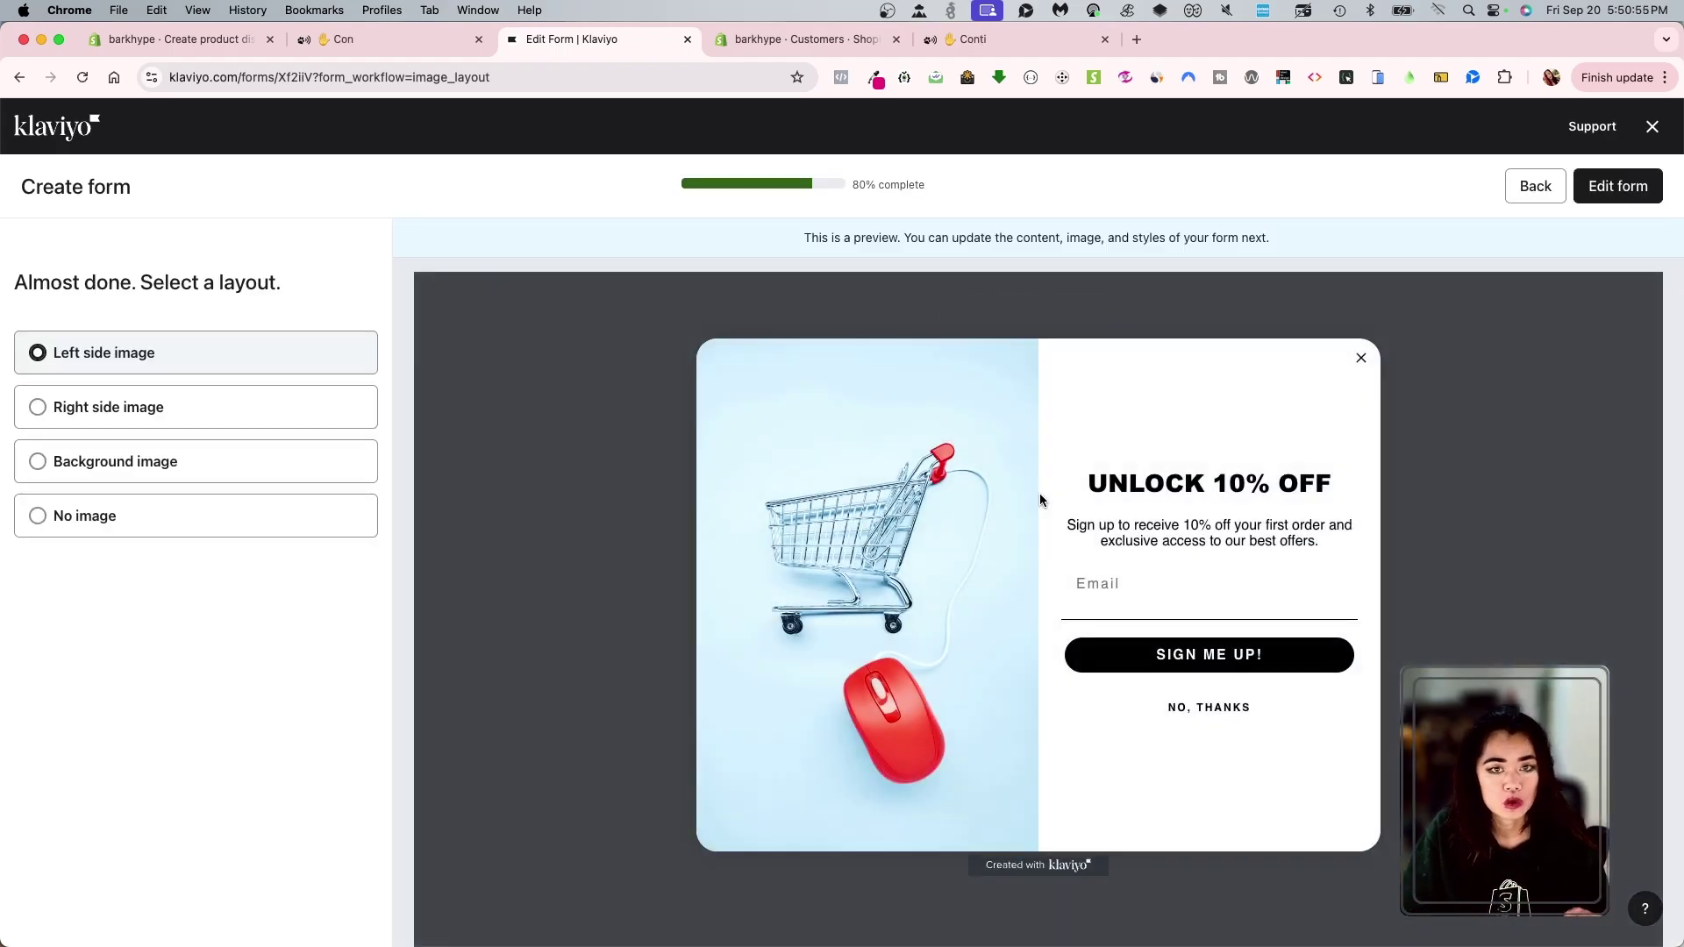
{"action": "left_click", "coordinate": [109, 413]}
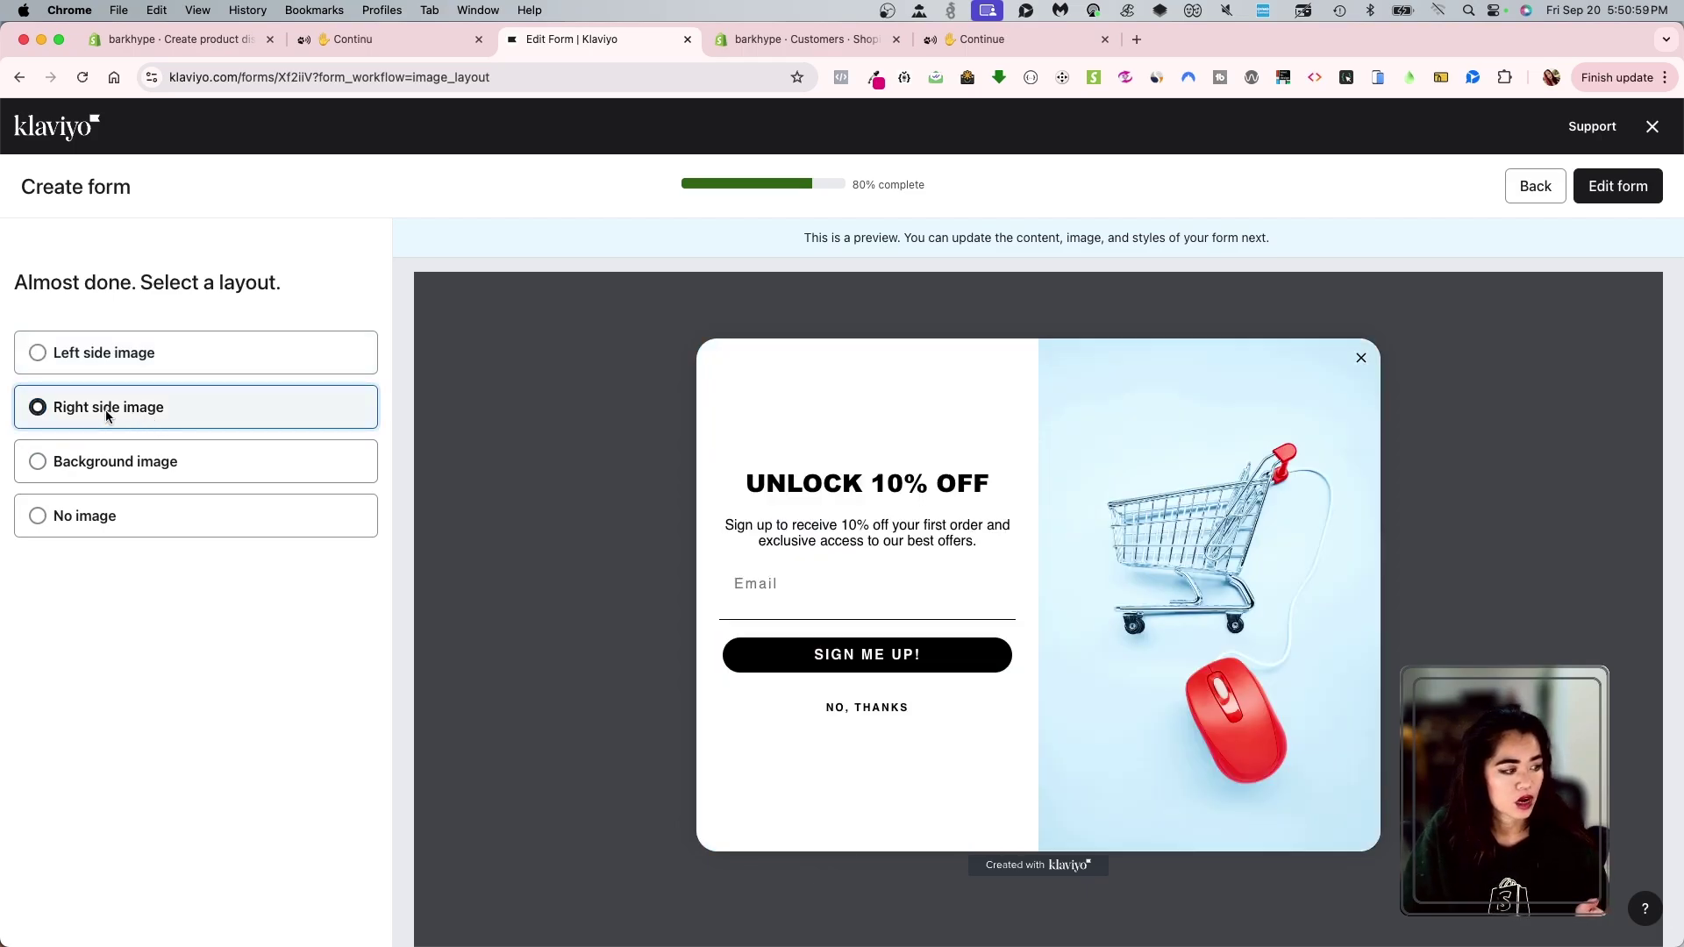
{"action": "left_click", "coordinate": [139, 465]}
{"action": "left_click", "coordinate": [153, 516]}
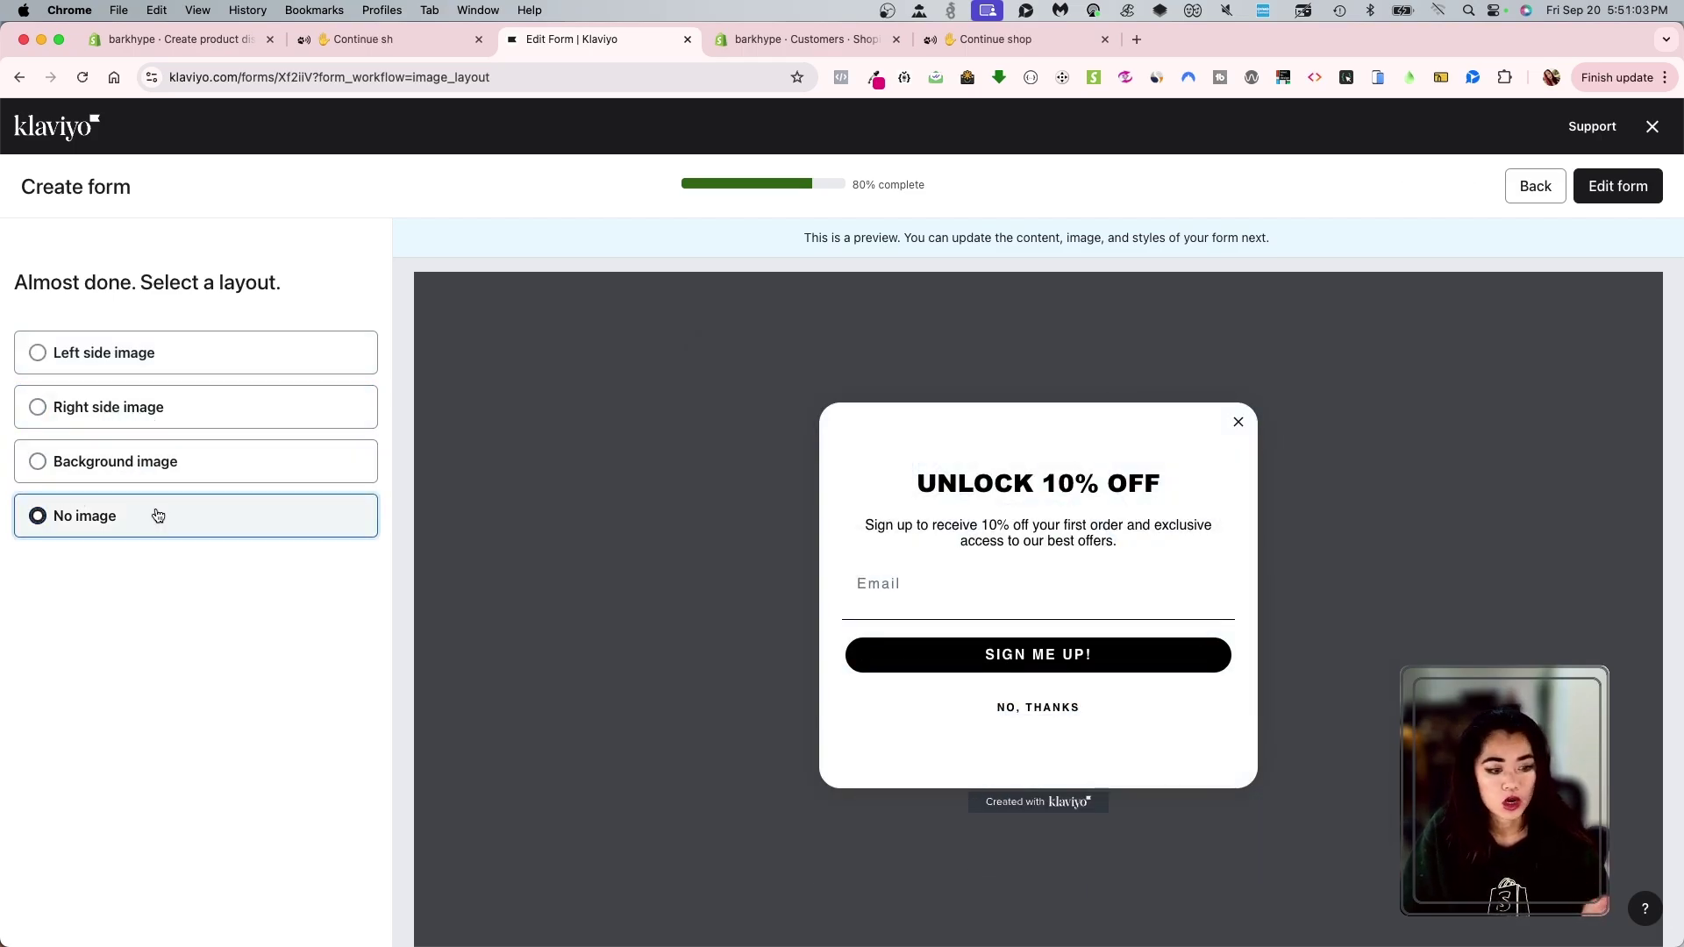
{"action": "left_click", "coordinate": [162, 463]}
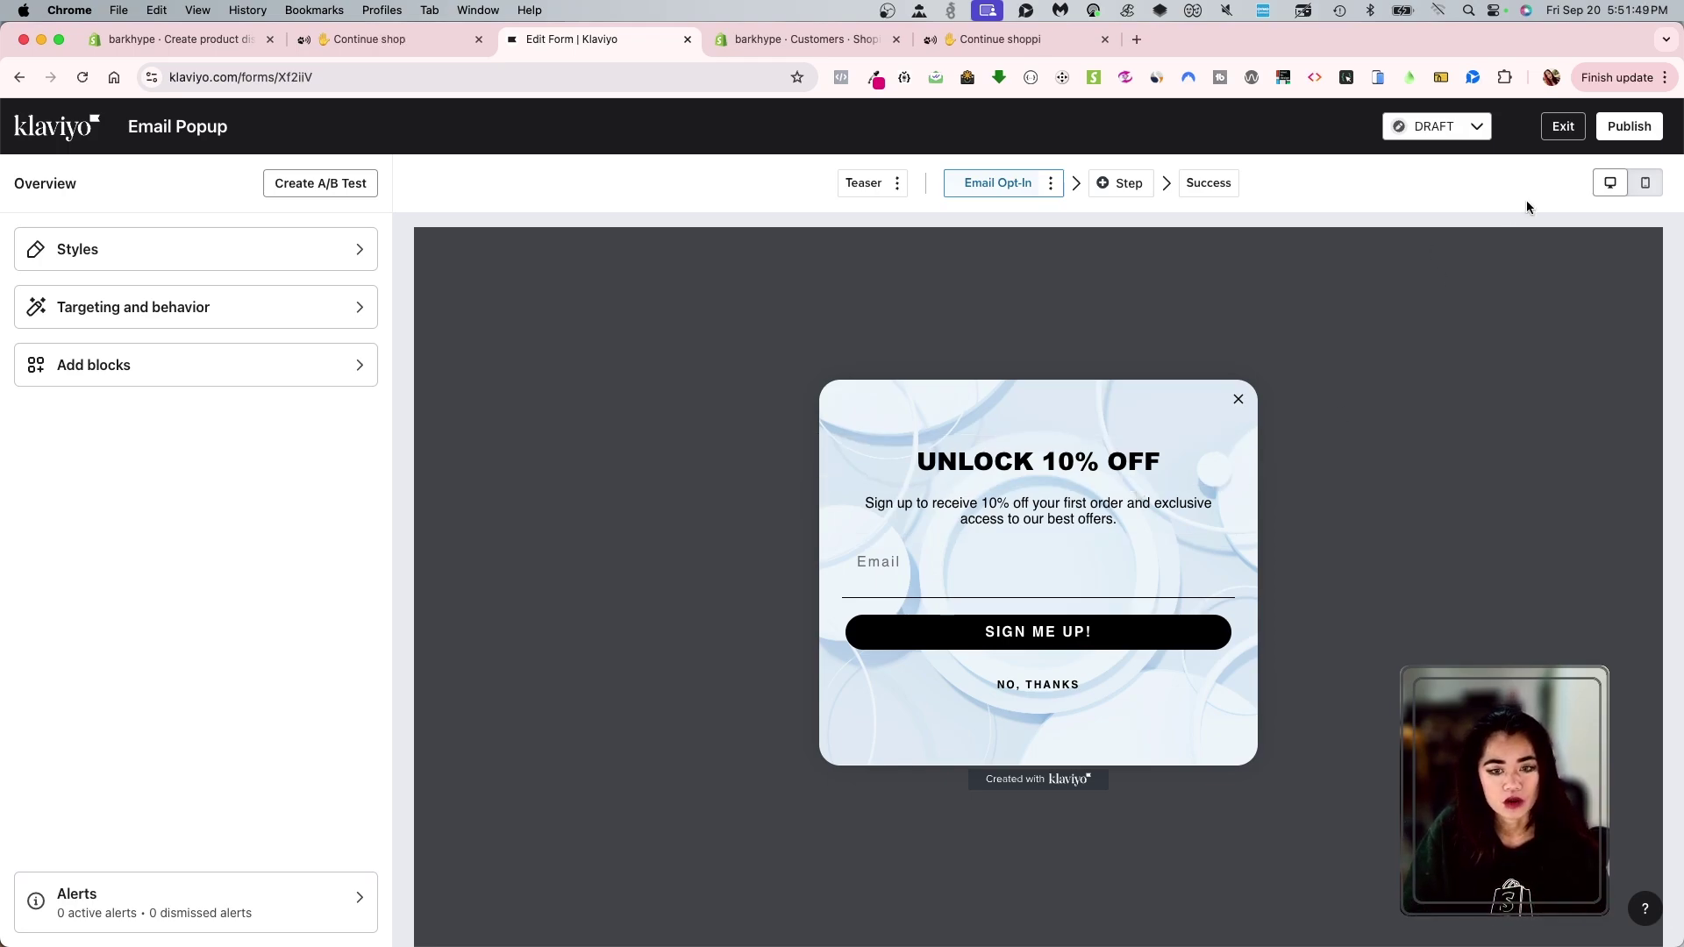
- Publish the Email Popup, confirm its LIVE status, and view its Step stage
{"action": "left_click", "coordinate": [1626, 128]}
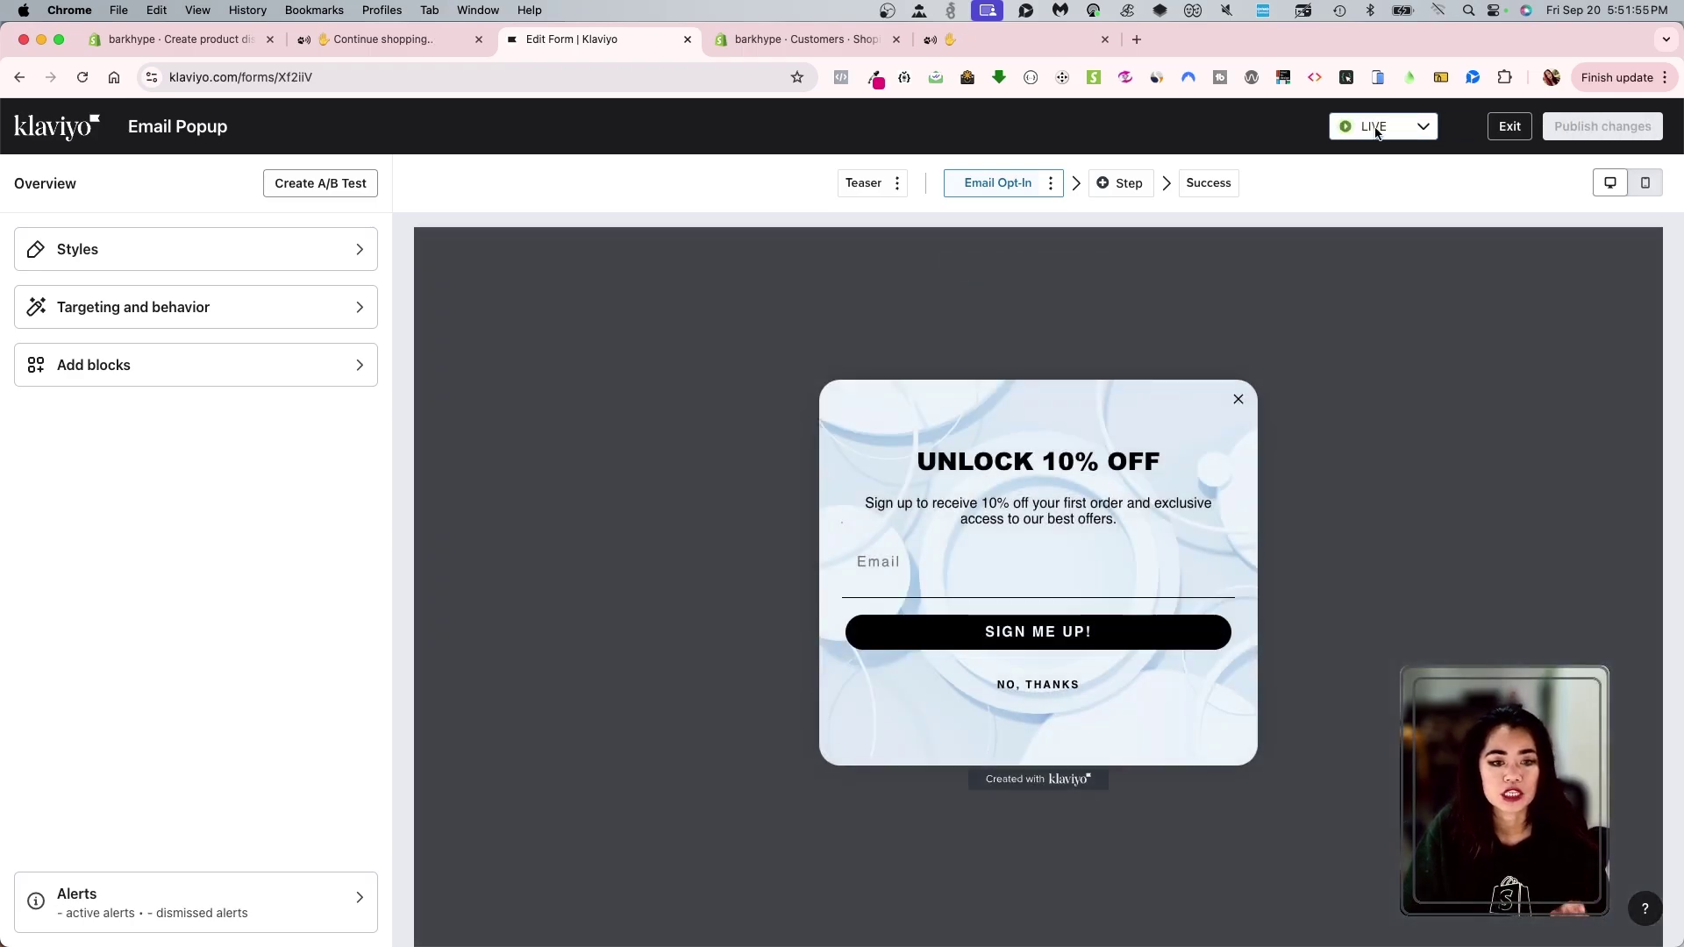
{"action": "left_click", "coordinate": [1380, 130]}
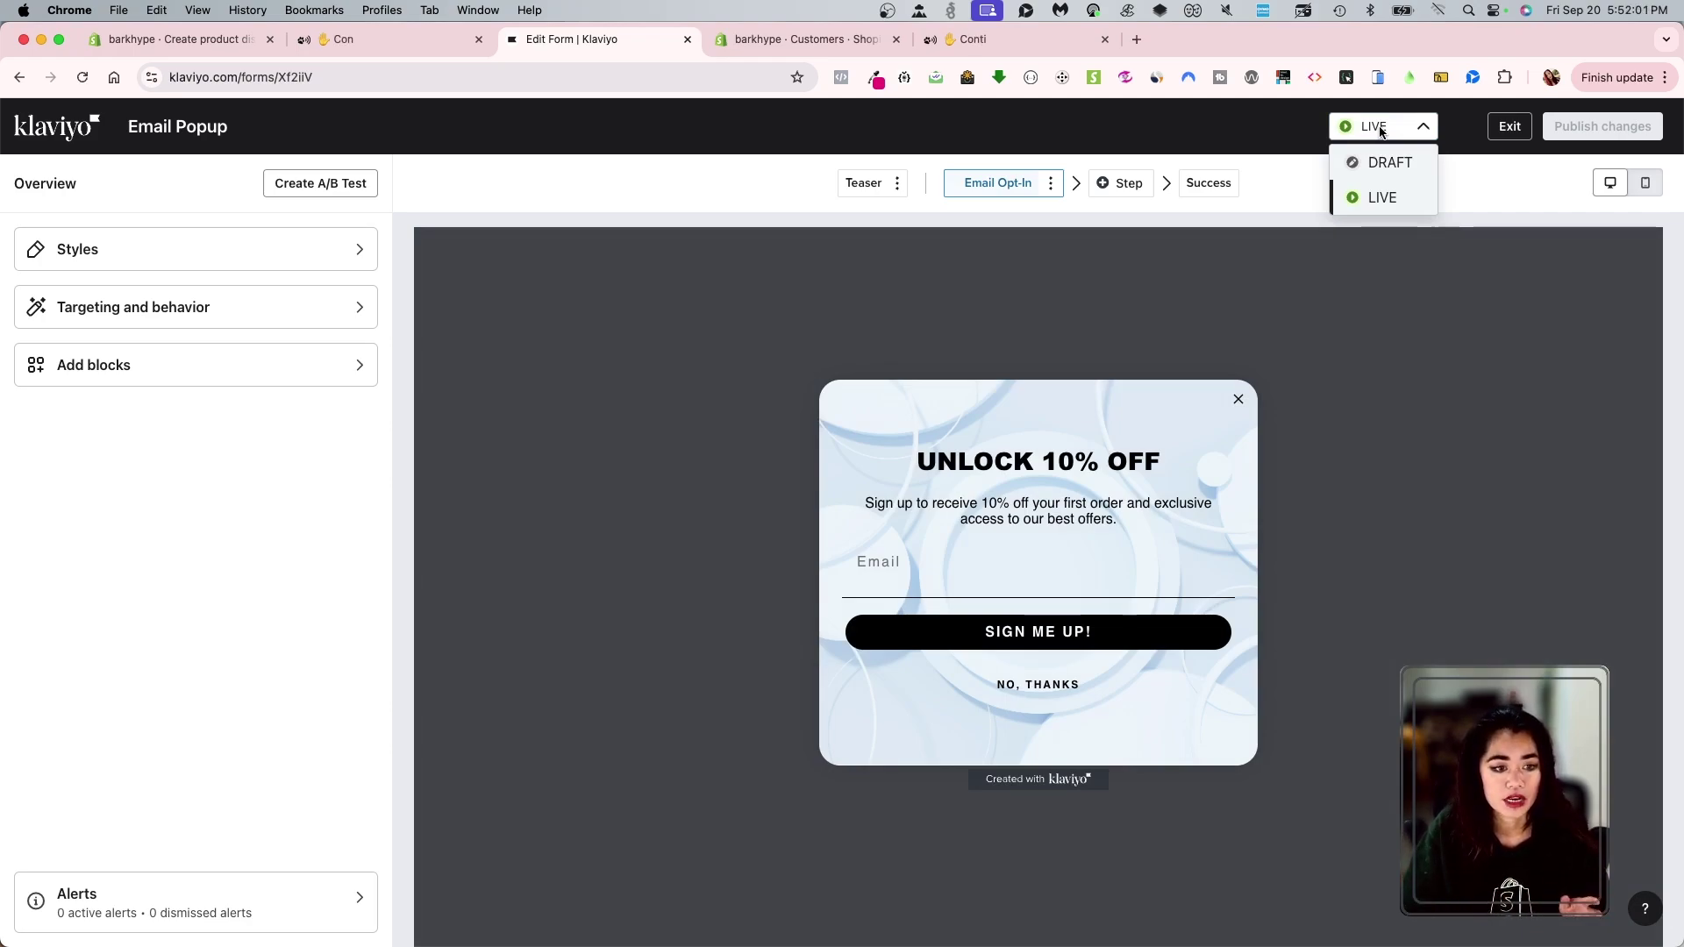
{"action": "left_click", "coordinate": [1221, 137]}
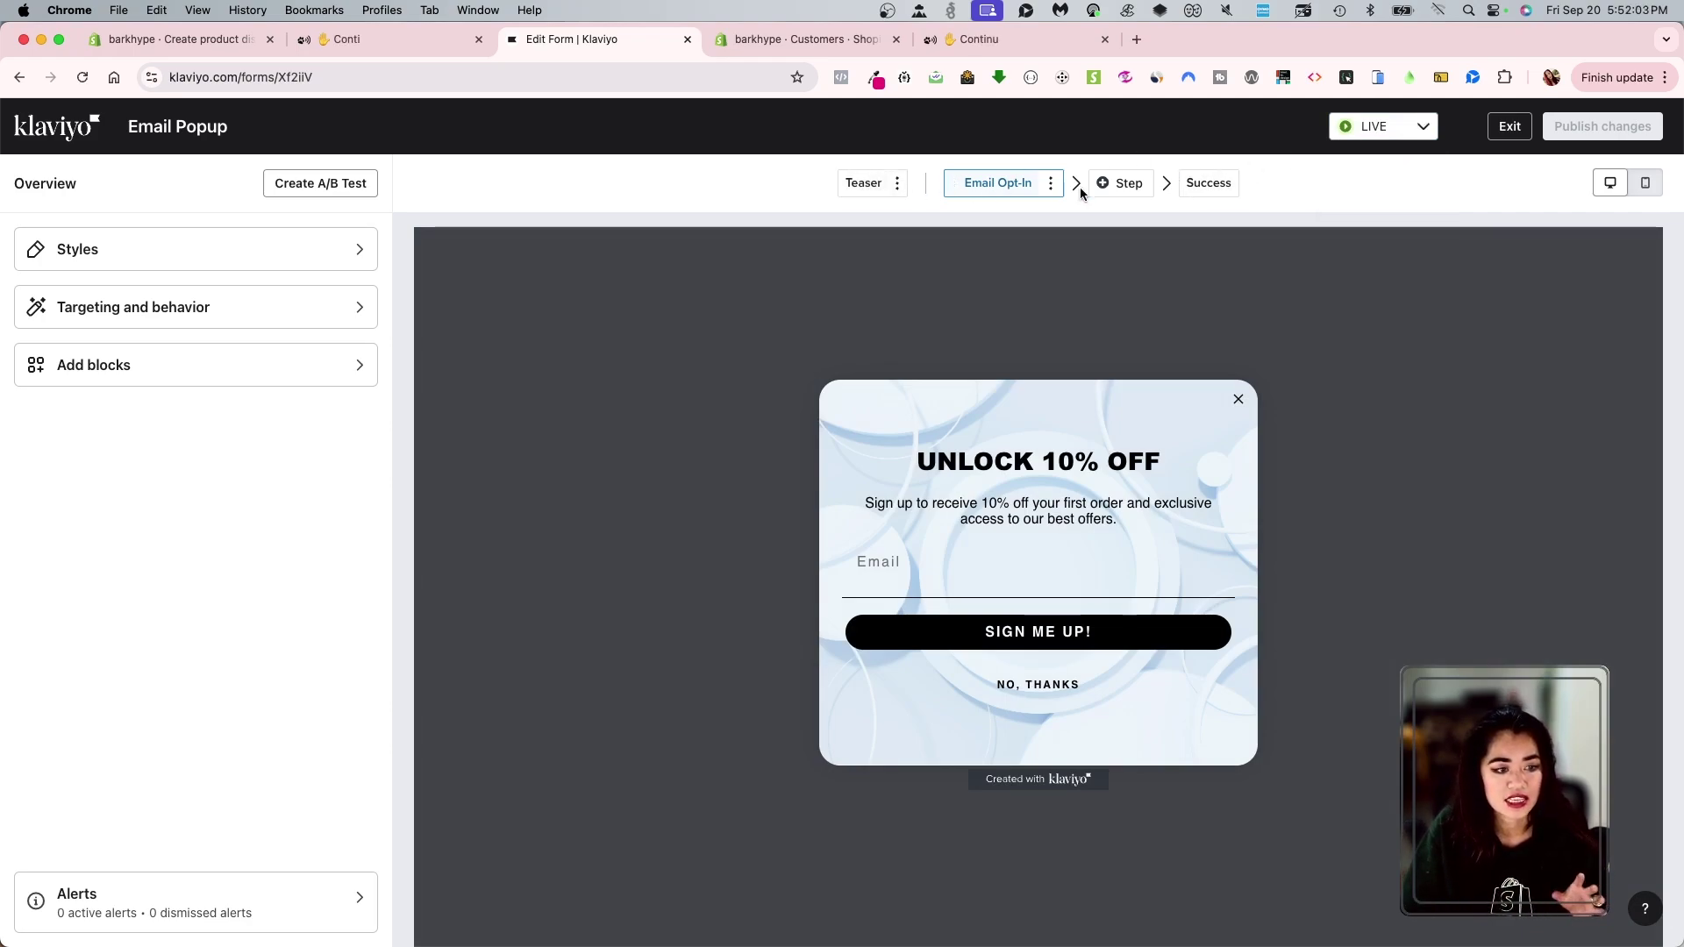
{"action": "left_click", "coordinate": [1132, 186]}
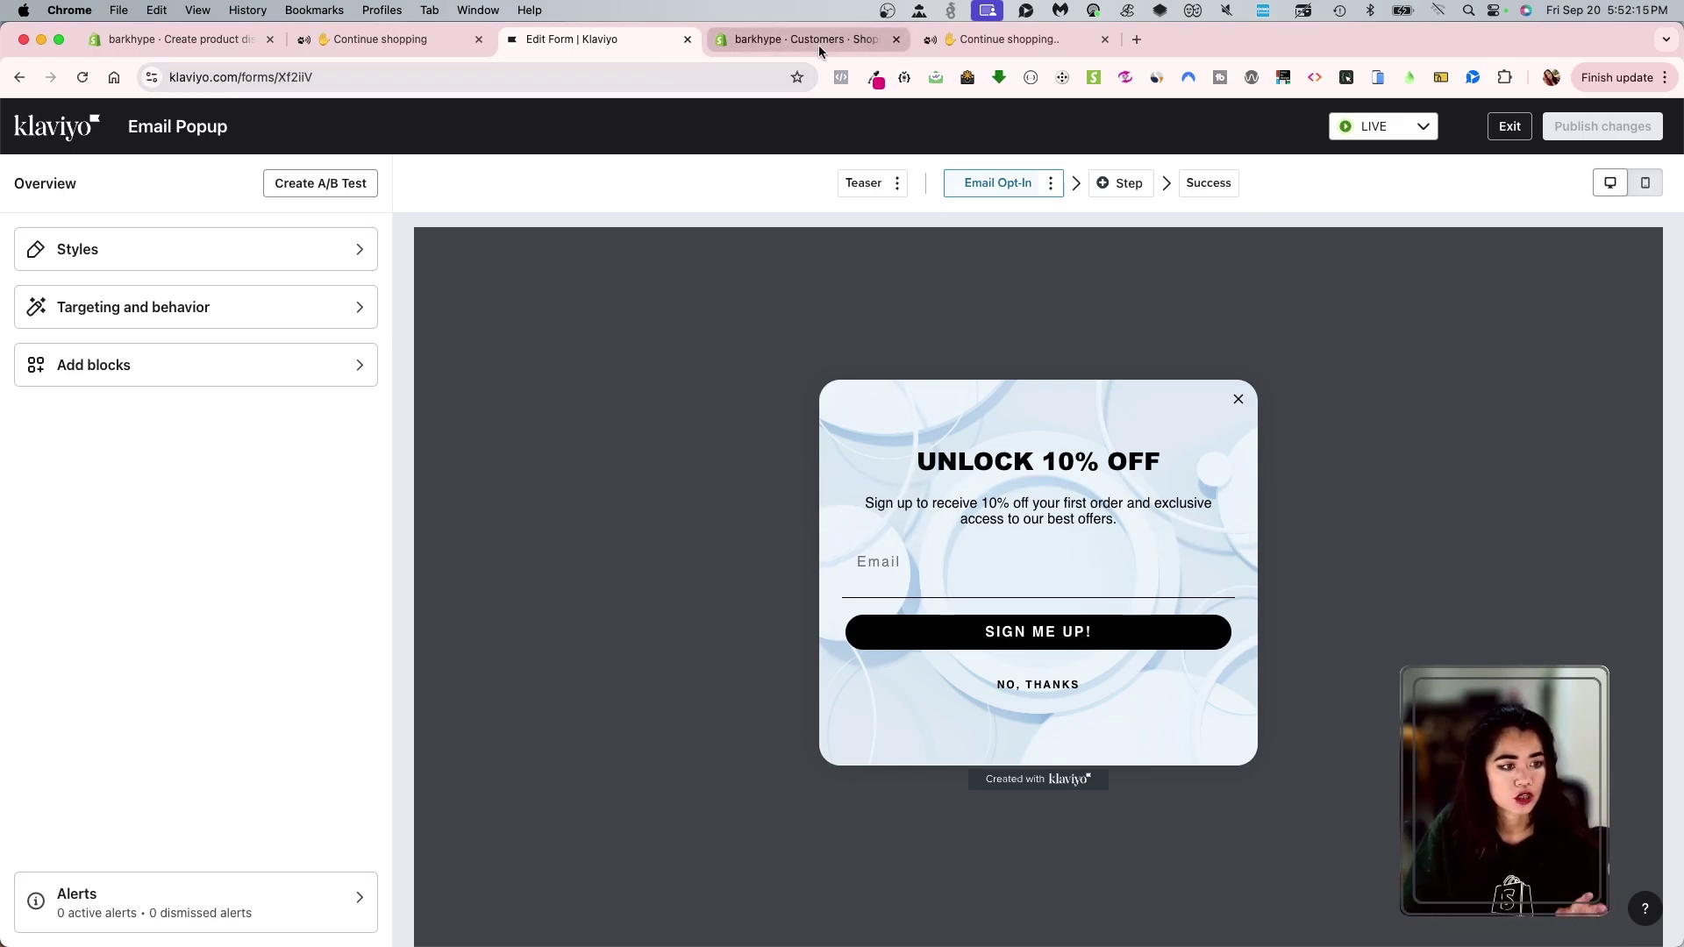
- Reload the Bark Hype storefront, dismiss the admin navigation bar, and select the page address
{"action": "left_click", "coordinate": [1008, 39]}
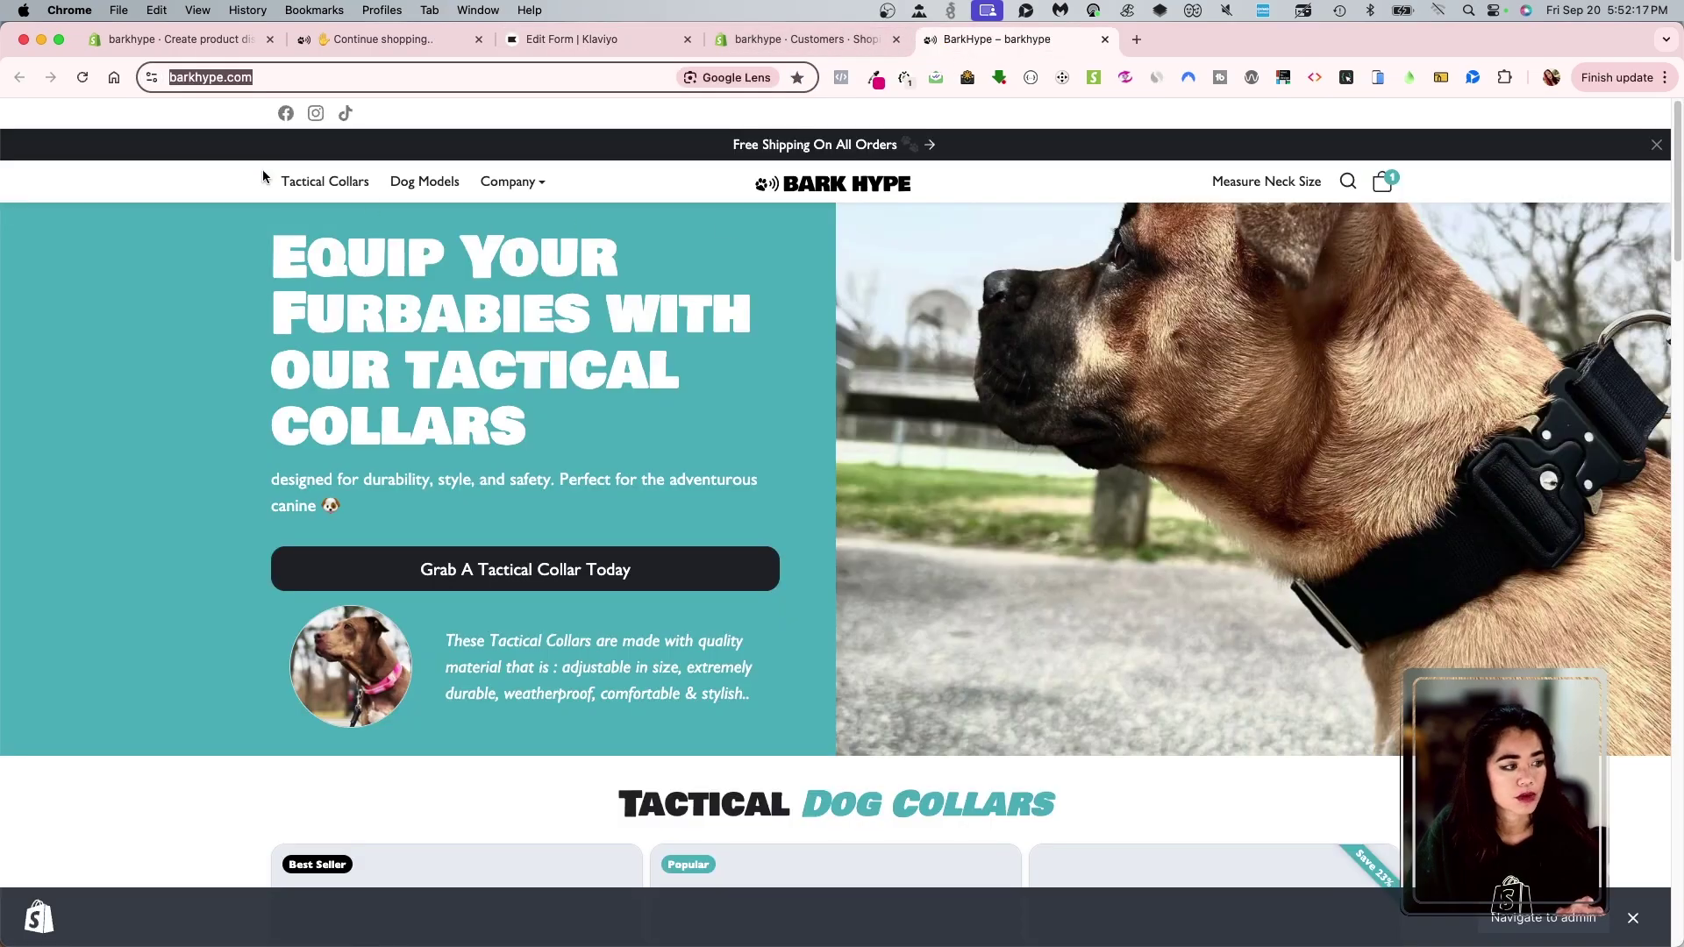
{"action": "left_click", "coordinate": [97, 80]}
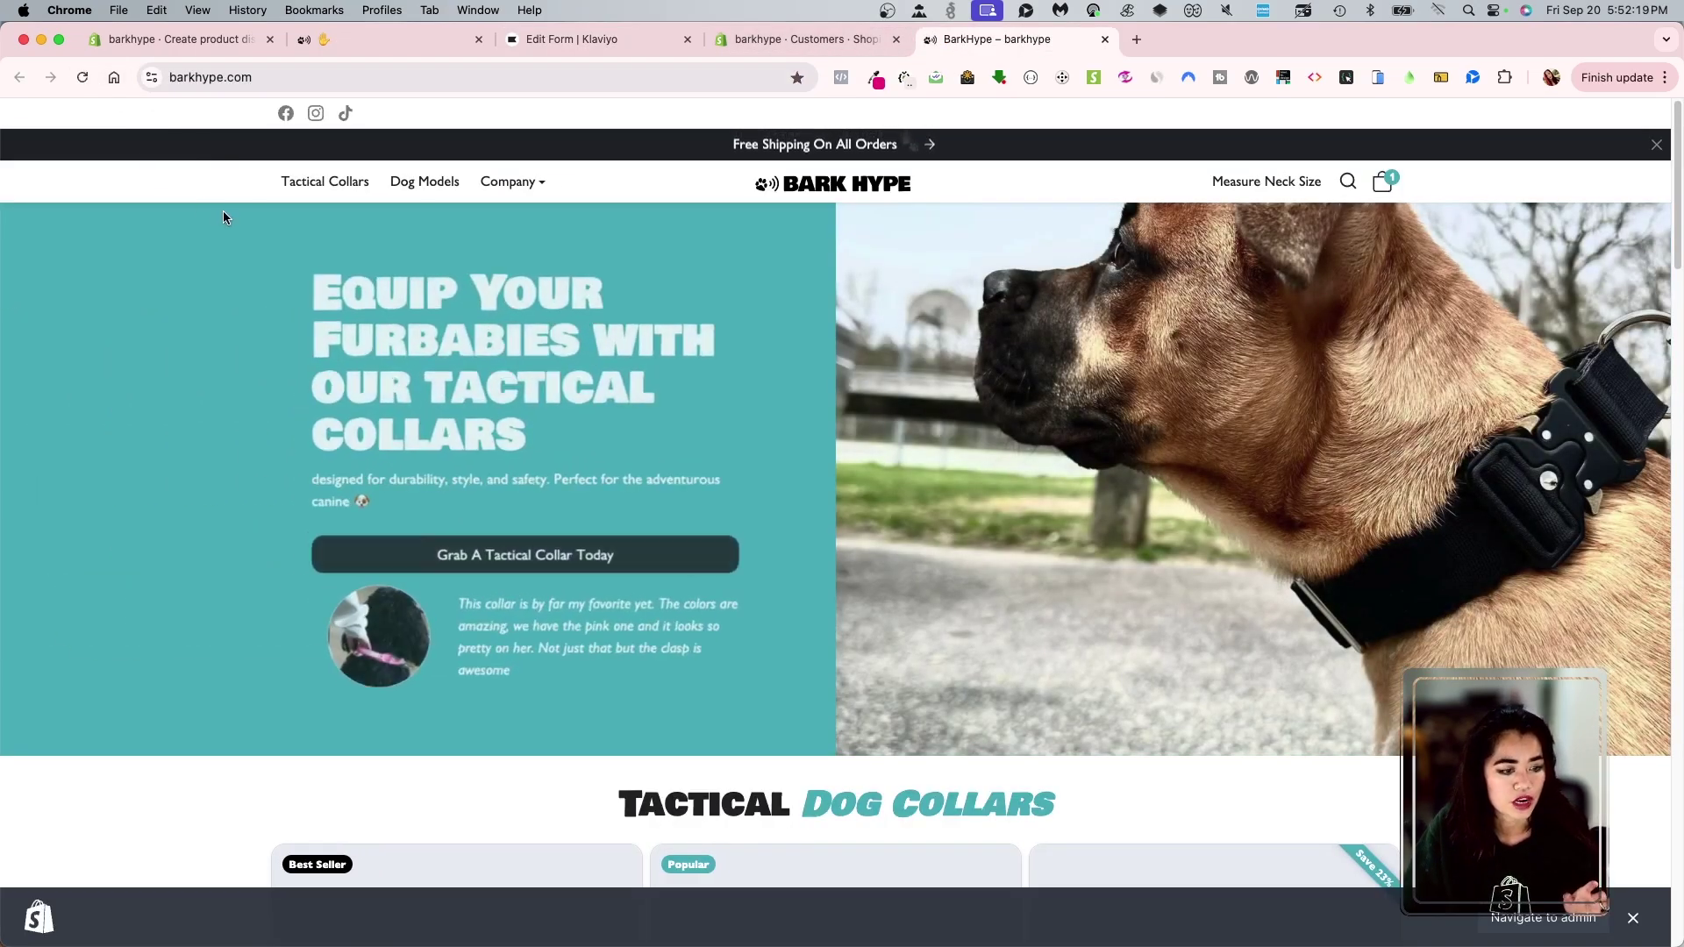
{"action": "left_click", "coordinate": [1633, 918]}
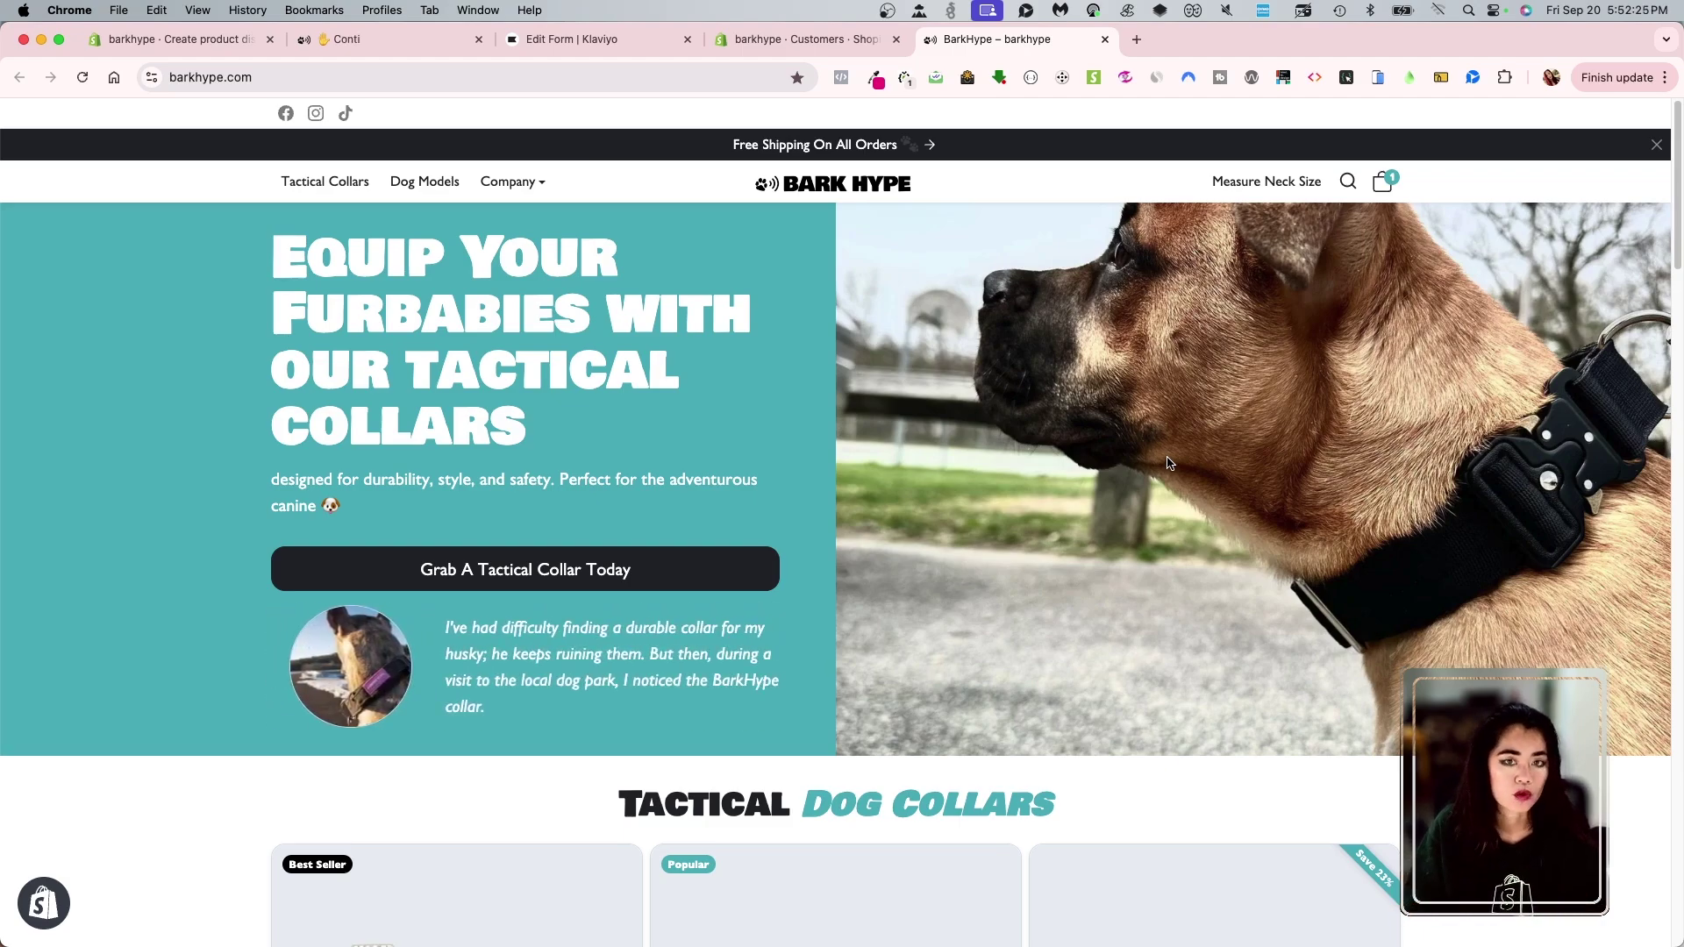
{"action": "left_click", "coordinate": [294, 87]}
{"action": "key", "text": "super+c"}
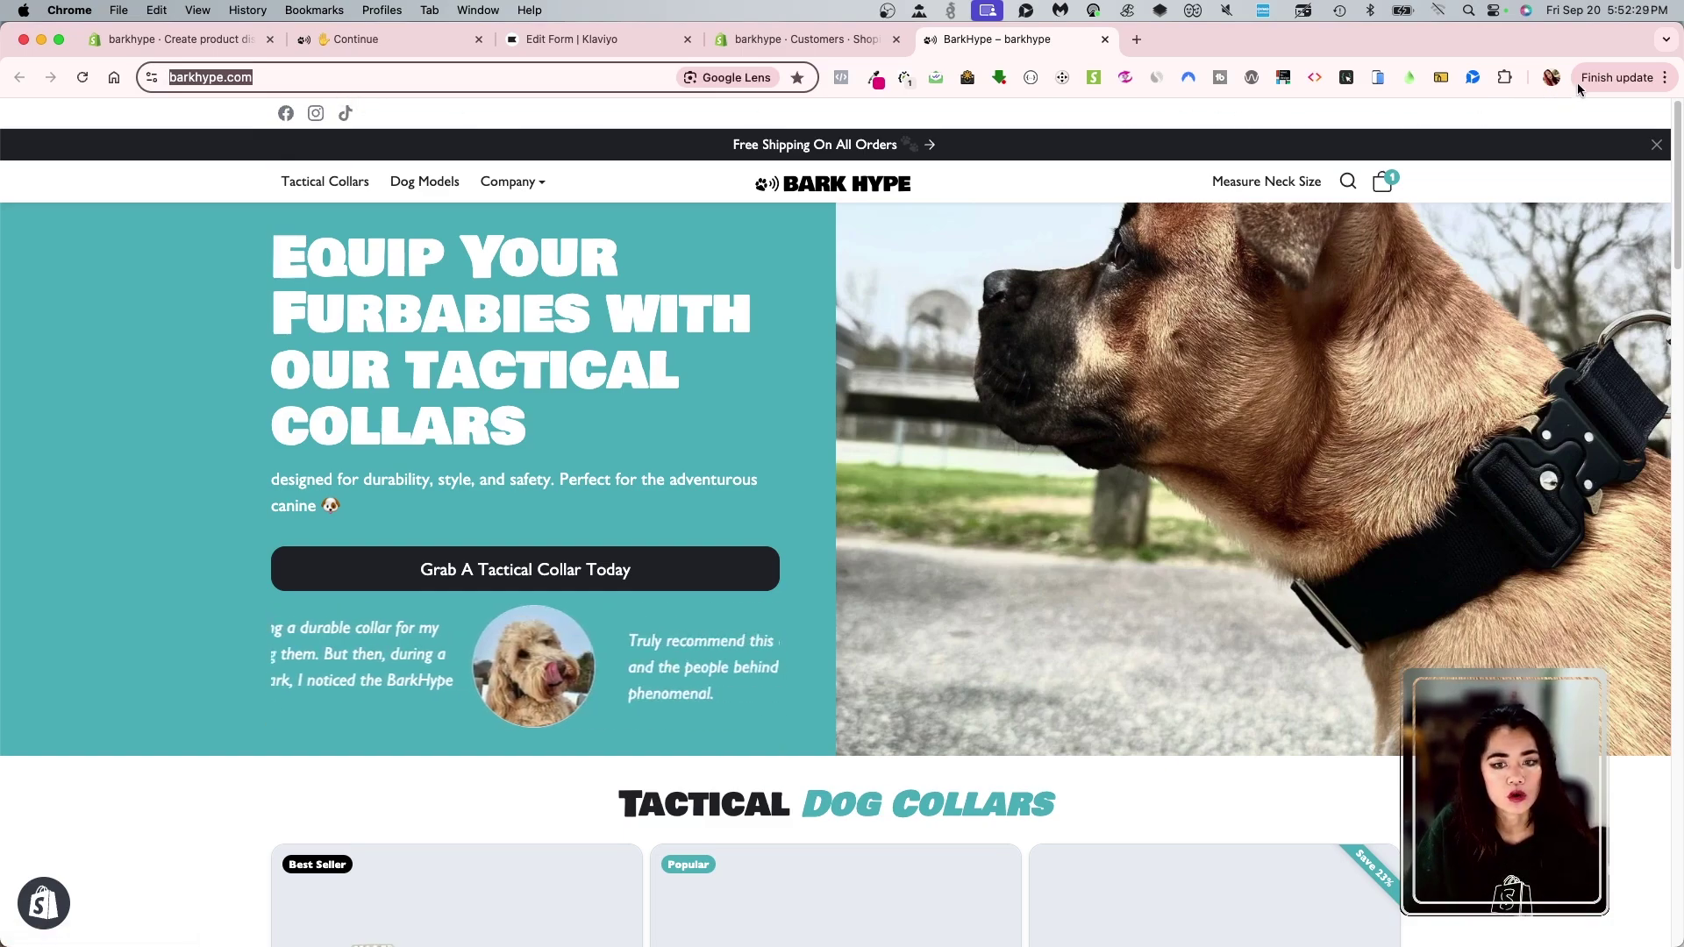
{"action": "left_click", "coordinate": [1619, 77]}
- Load barkhype.com in a new Incognito window and scroll down the homepage
{"action": "left_click", "coordinate": [1575, 205]}
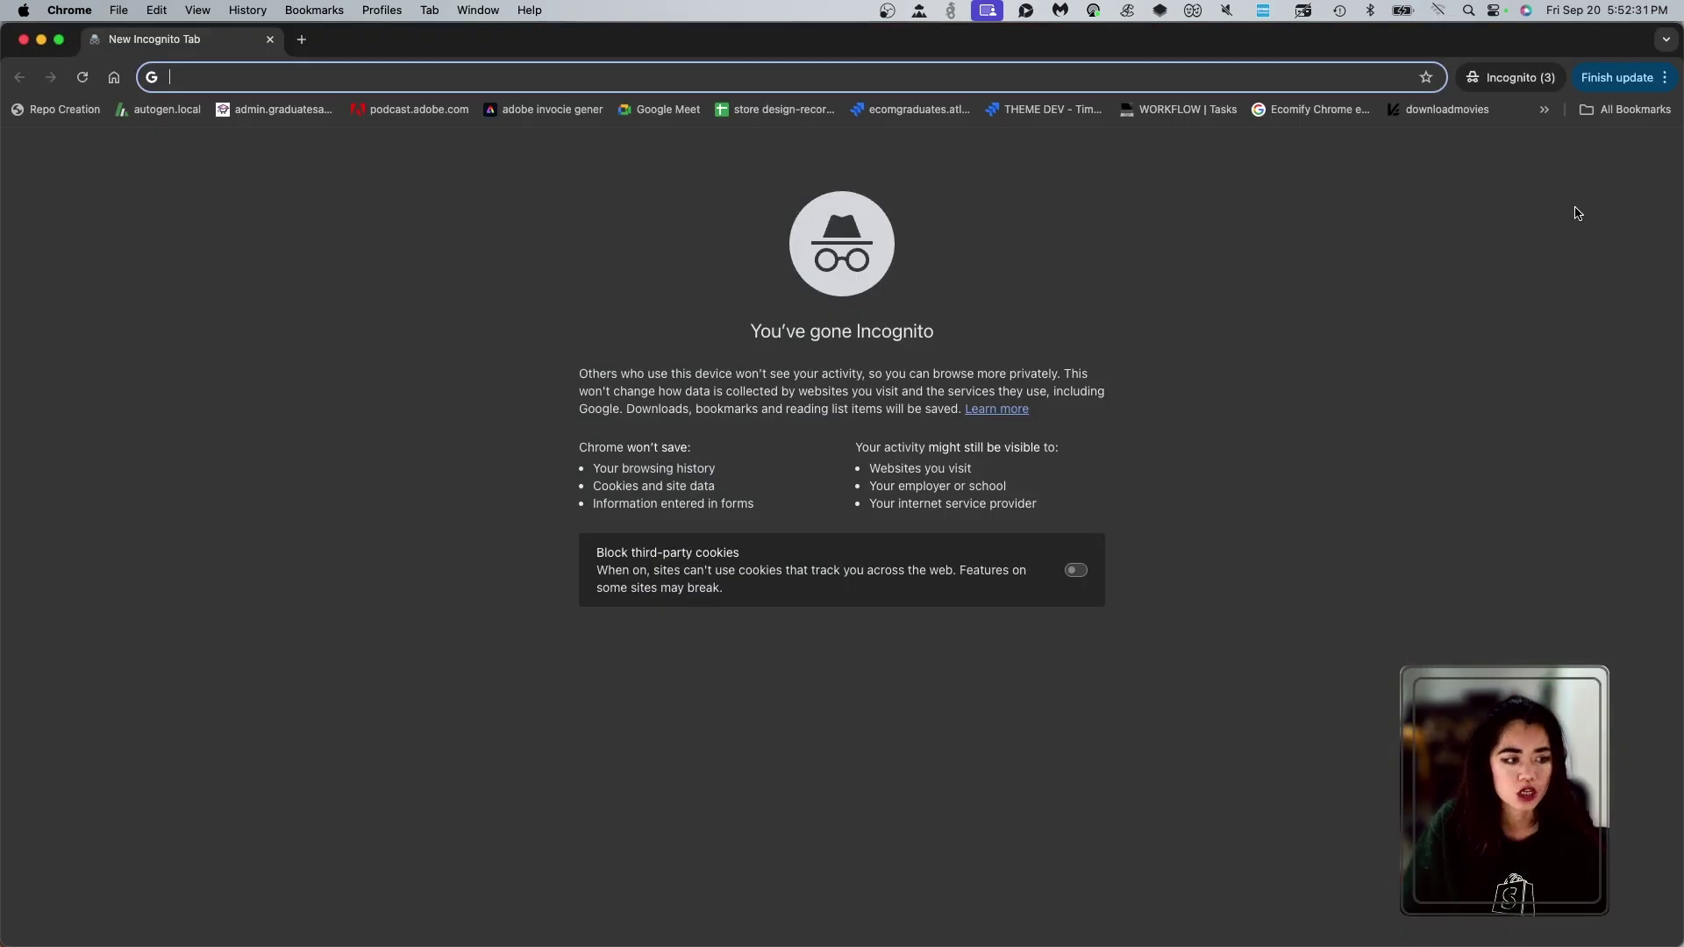
{"action": "key", "text": "super+v"}
{"action": "key", "text": "Return"}
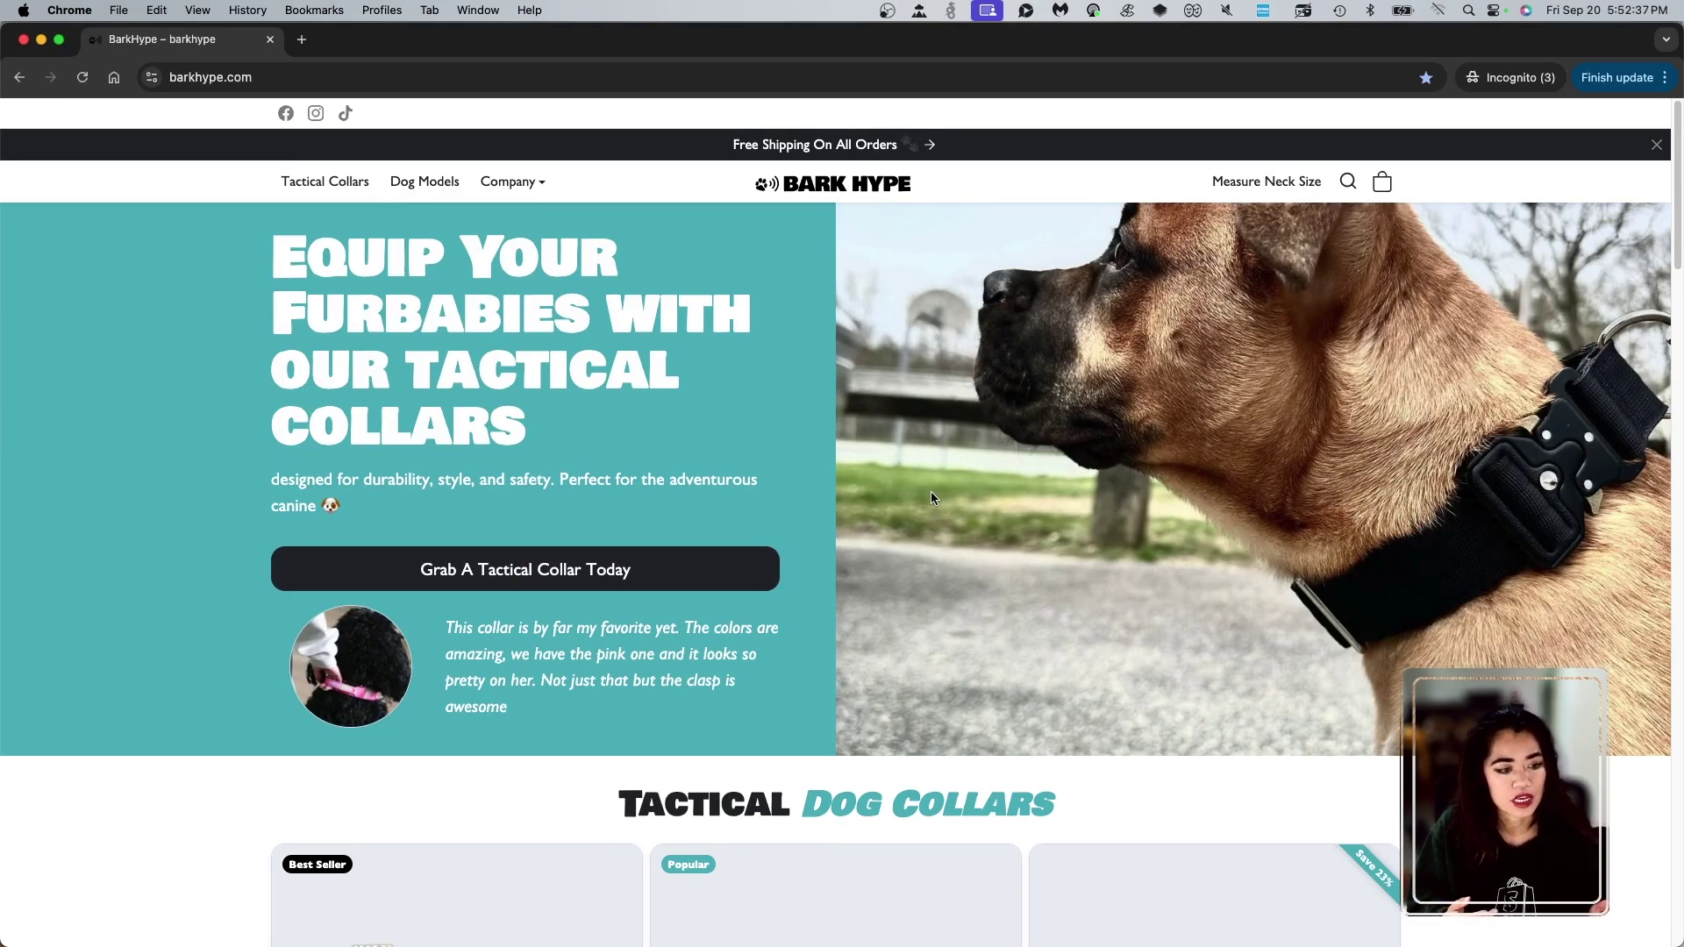
{"action": "scroll", "coordinate": [983, 553], "scroll_direction": "down", "scroll_amount": 5}
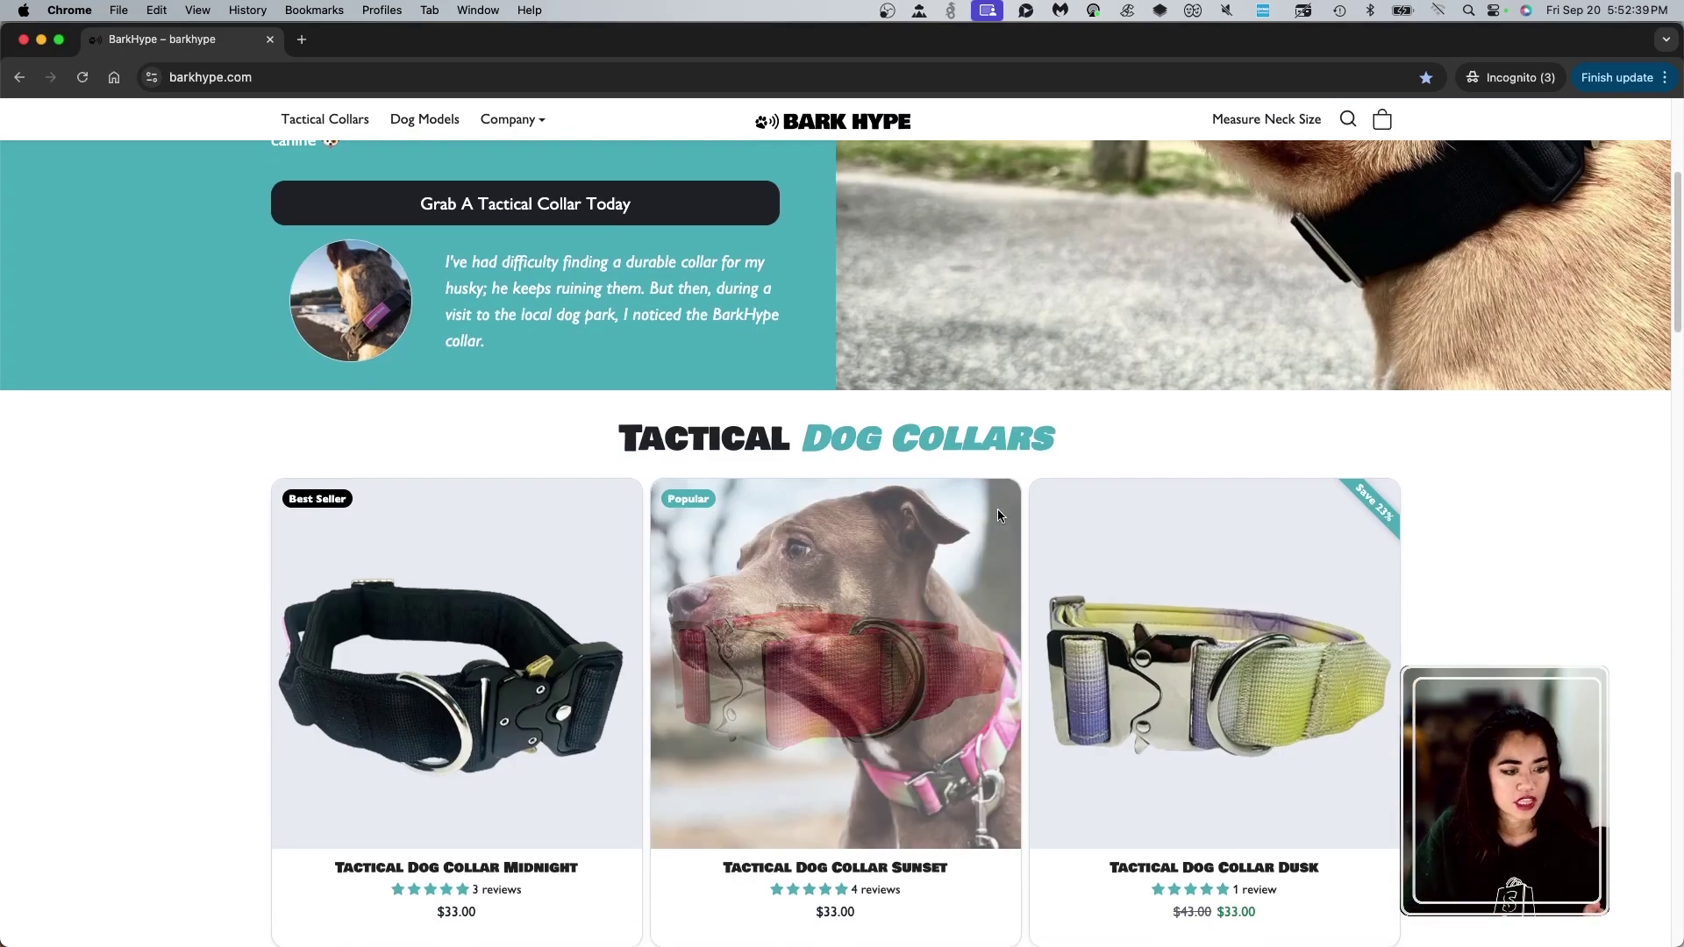
{"action": "scroll", "coordinate": [1026, 589], "scroll_direction": "down", "scroll_amount": 10}
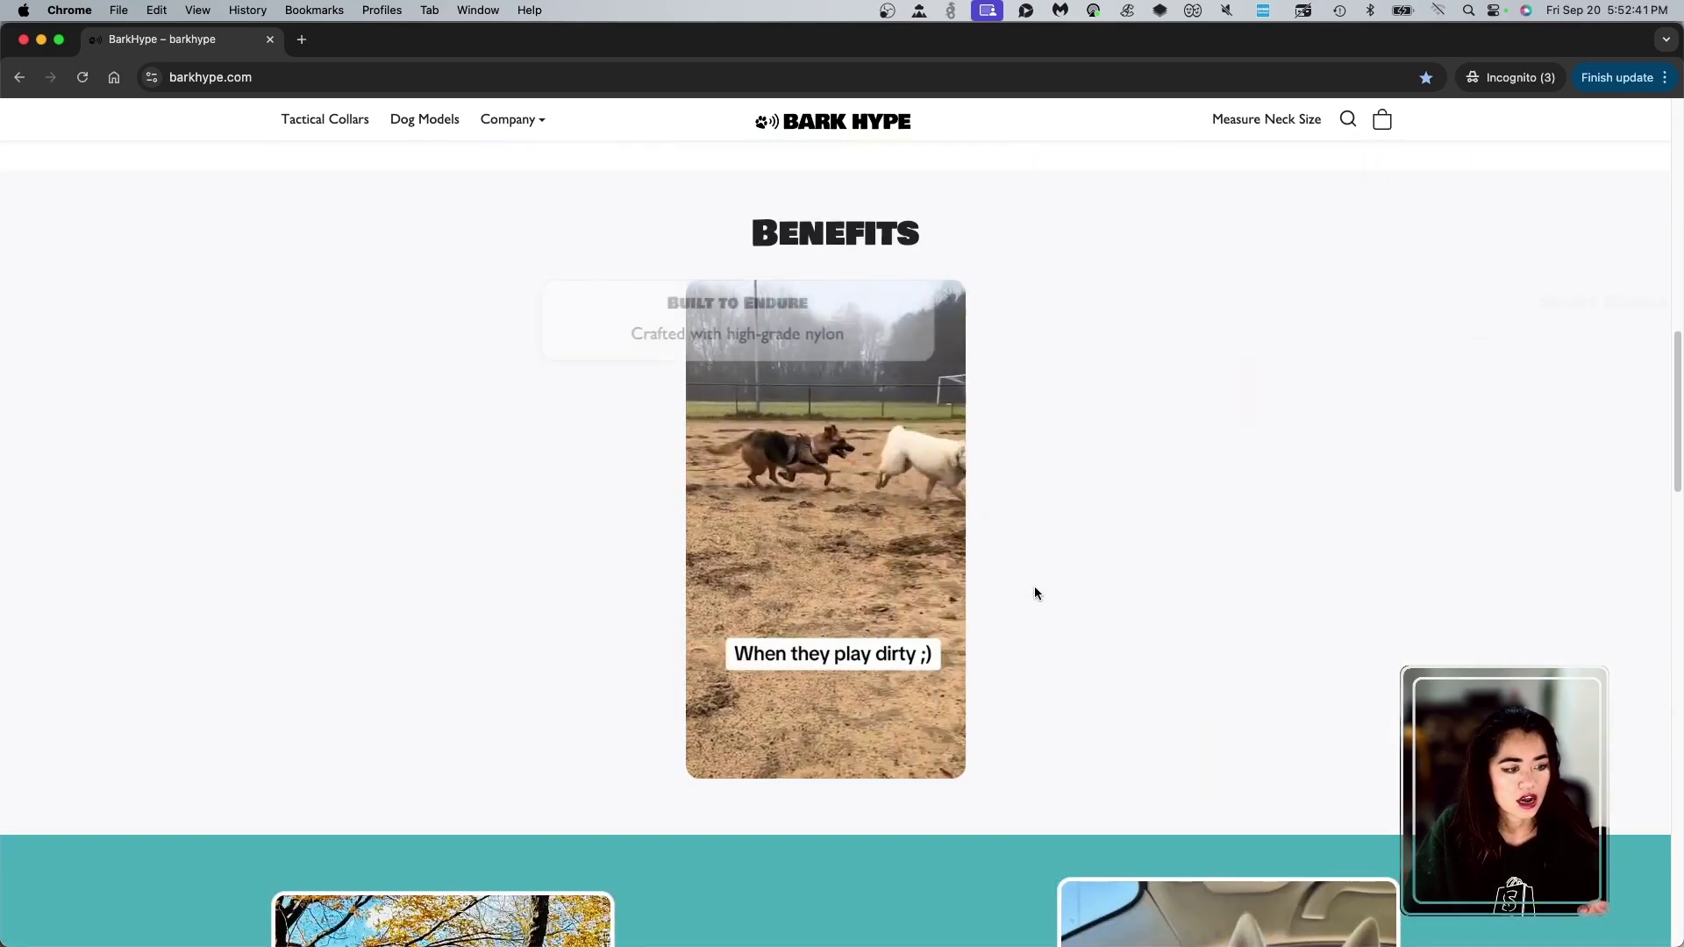
{"action": "scroll", "coordinate": [1042, 562], "scroll_direction": "down", "scroll_amount": 10}
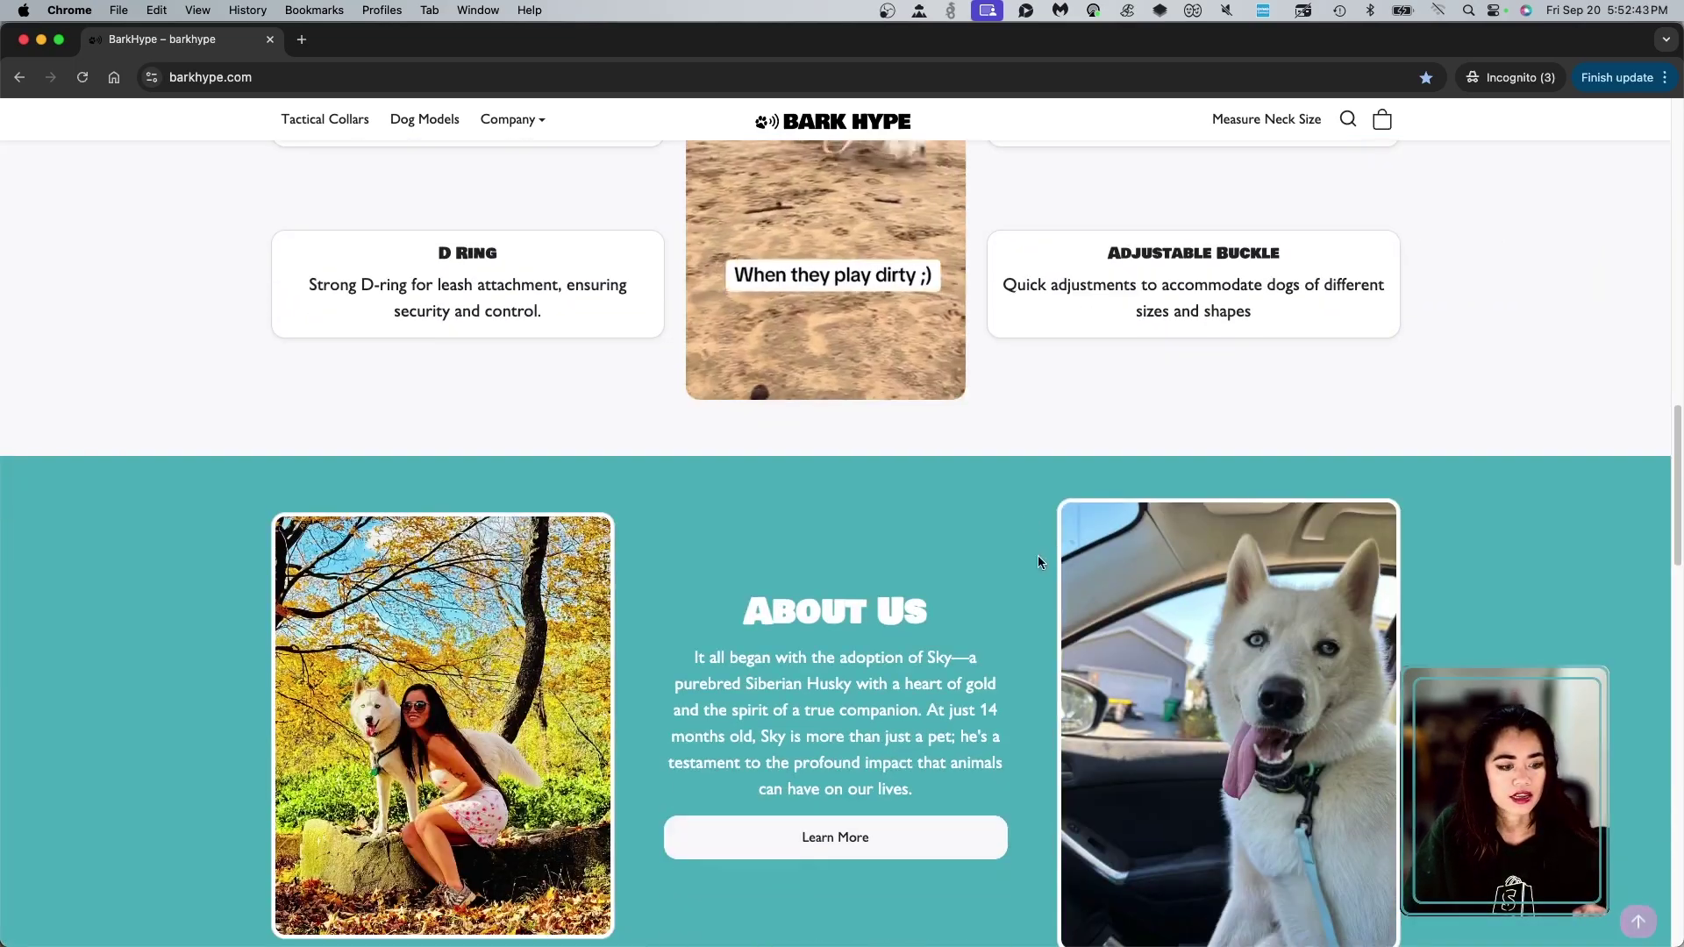
- Reopen a fresh Incognito window on barkhype.com and scroll until the Unlock 10% Off popup appears
{"action": "left_click", "coordinate": [1537, 81]}
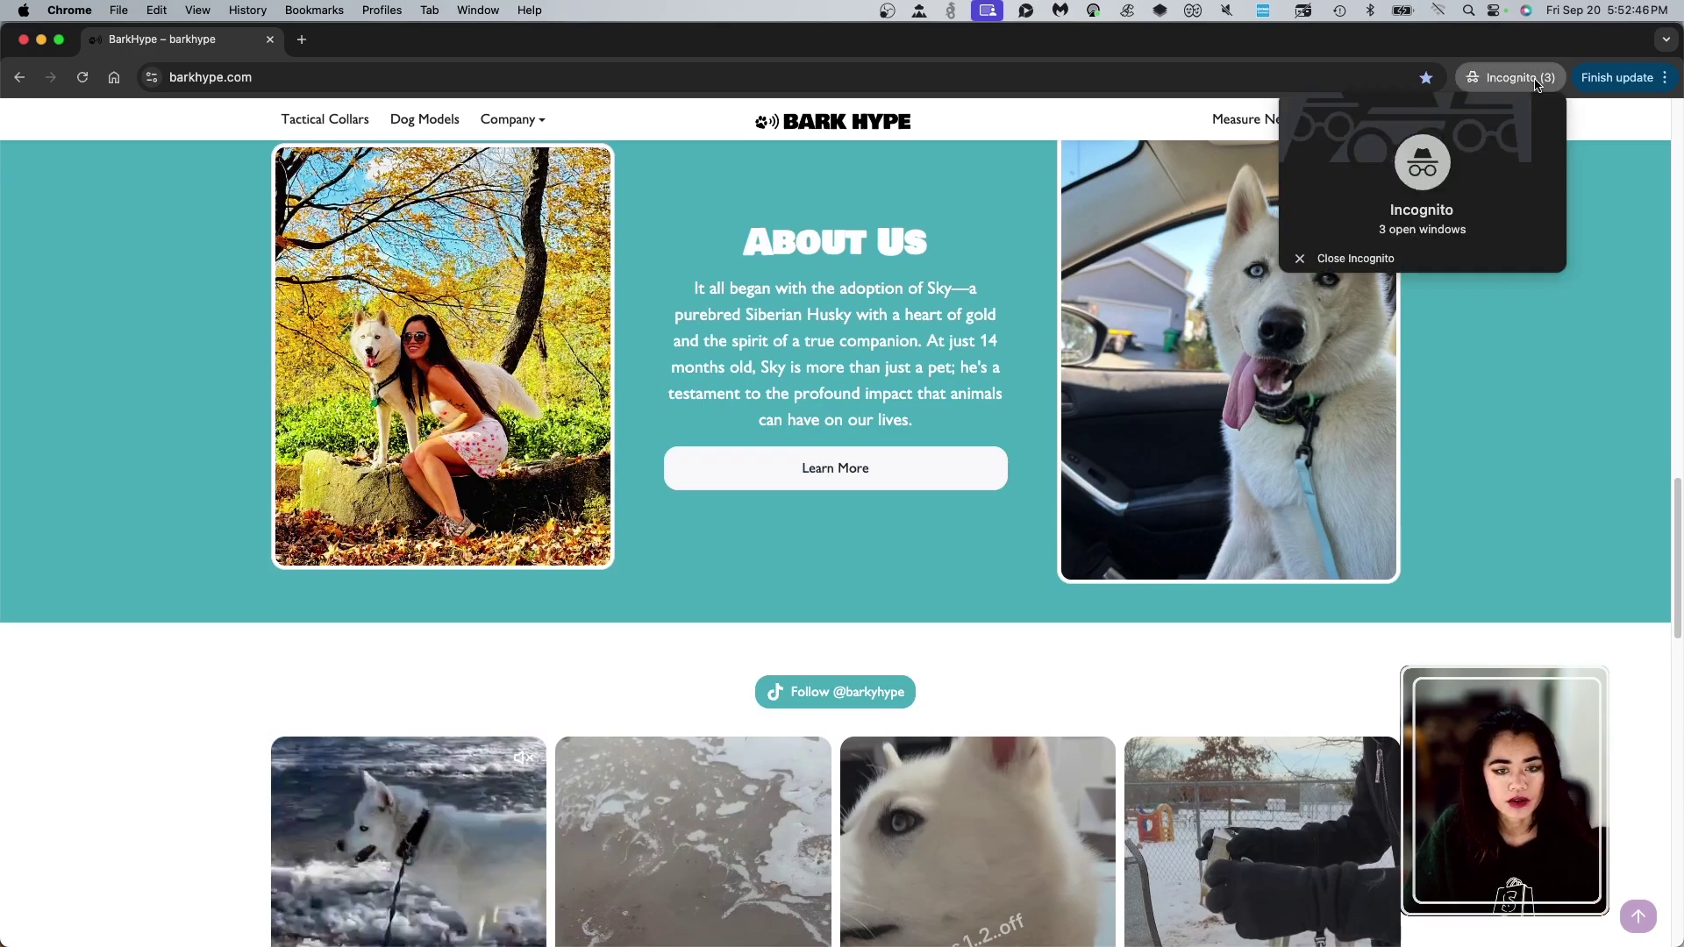
{"action": "left_click", "coordinate": [1412, 254]}
{"action": "left_click", "coordinate": [1665, 77]}
{"action": "left_click", "coordinate": [1550, 198]}
{"action": "type", "text": "barkhype.com"}
{"action": "key", "text": "Return"}
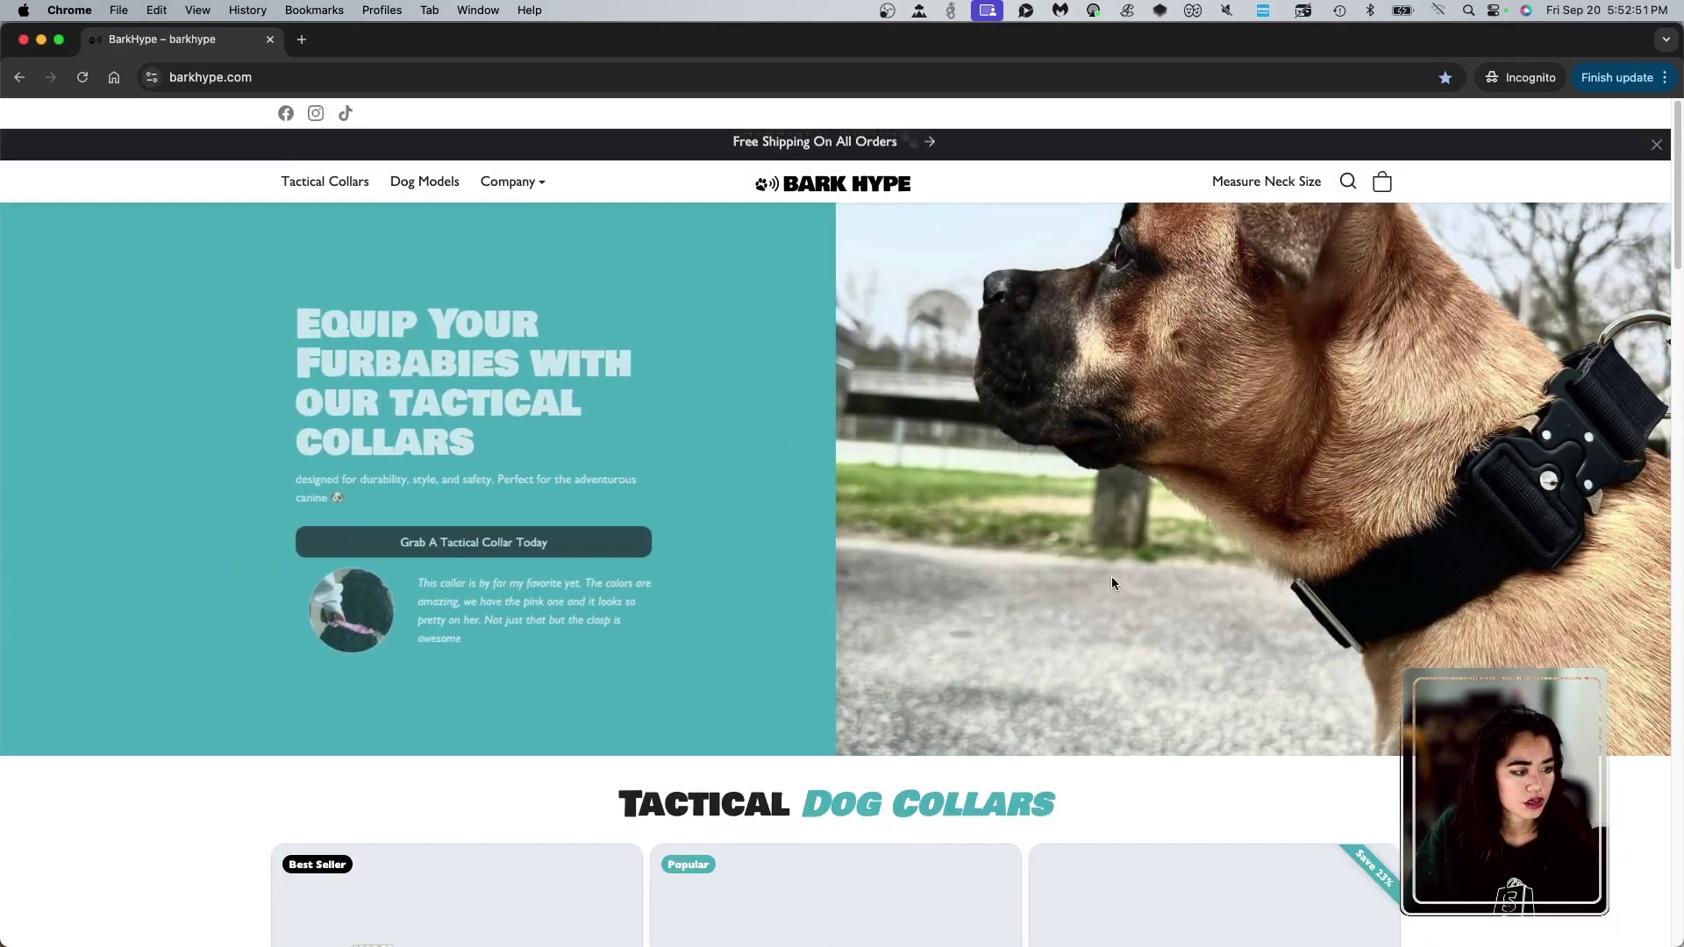
{"action": "scroll", "coordinate": [1070, 578], "scroll_direction": "down", "scroll_amount": 4}
{"action": "scroll", "coordinate": [1021, 568], "scroll_direction": "down", "scroll_amount": 10}
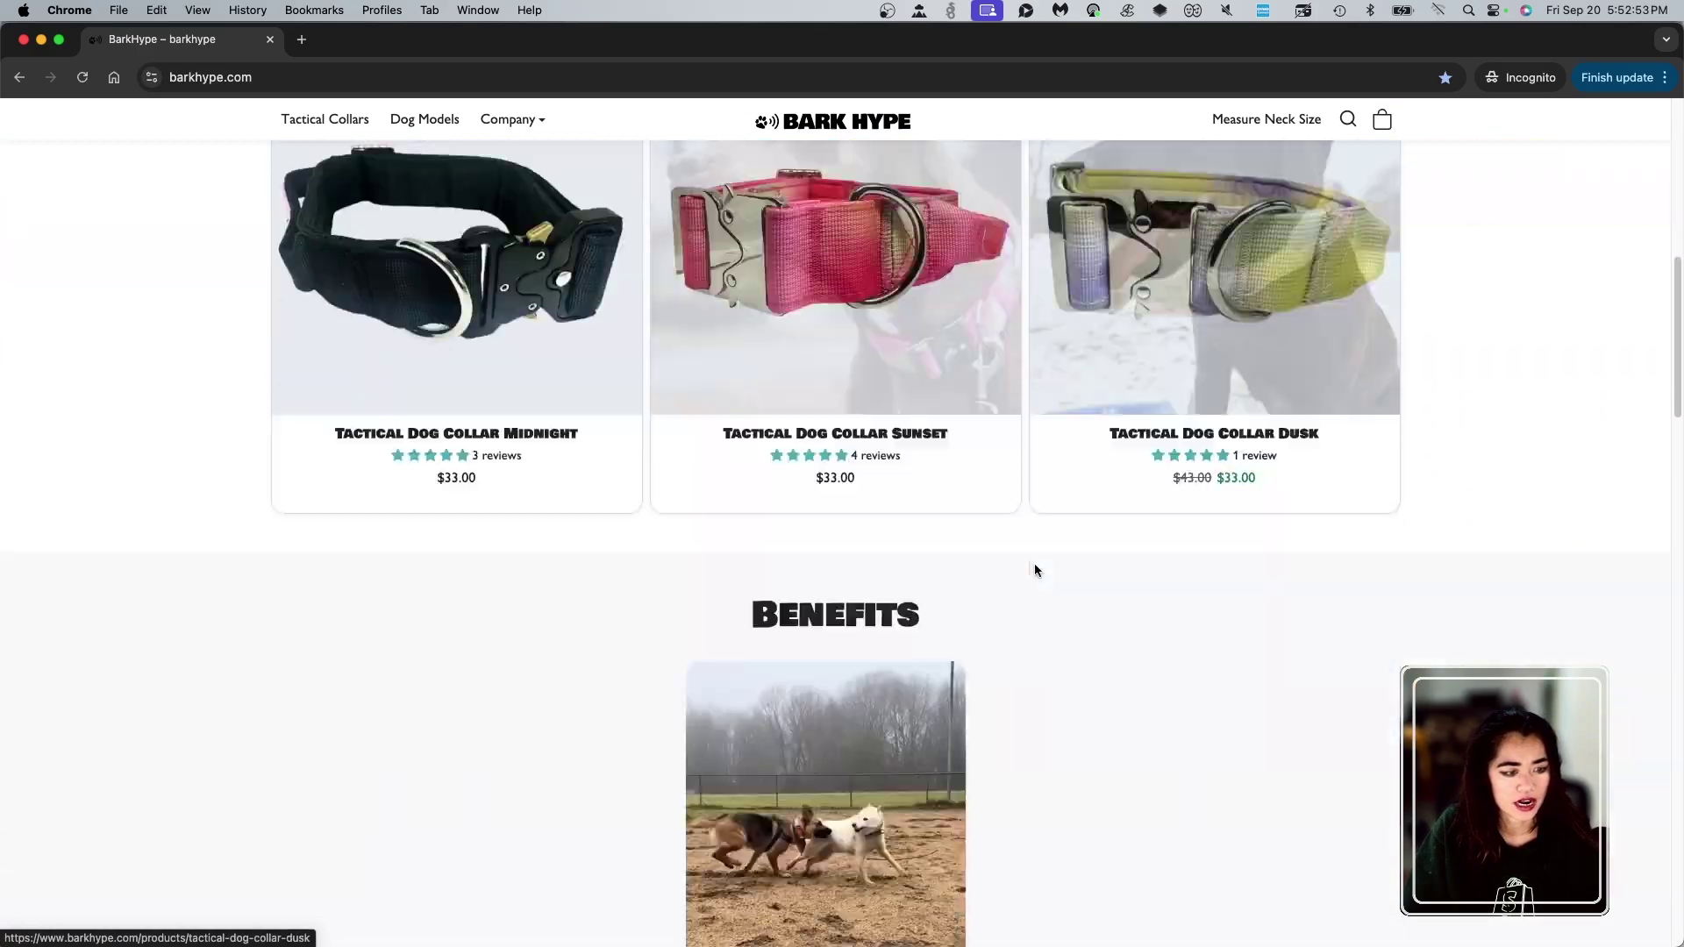
{"action": "scroll", "coordinate": [1017, 561], "scroll_direction": "down", "scroll_amount": 15}
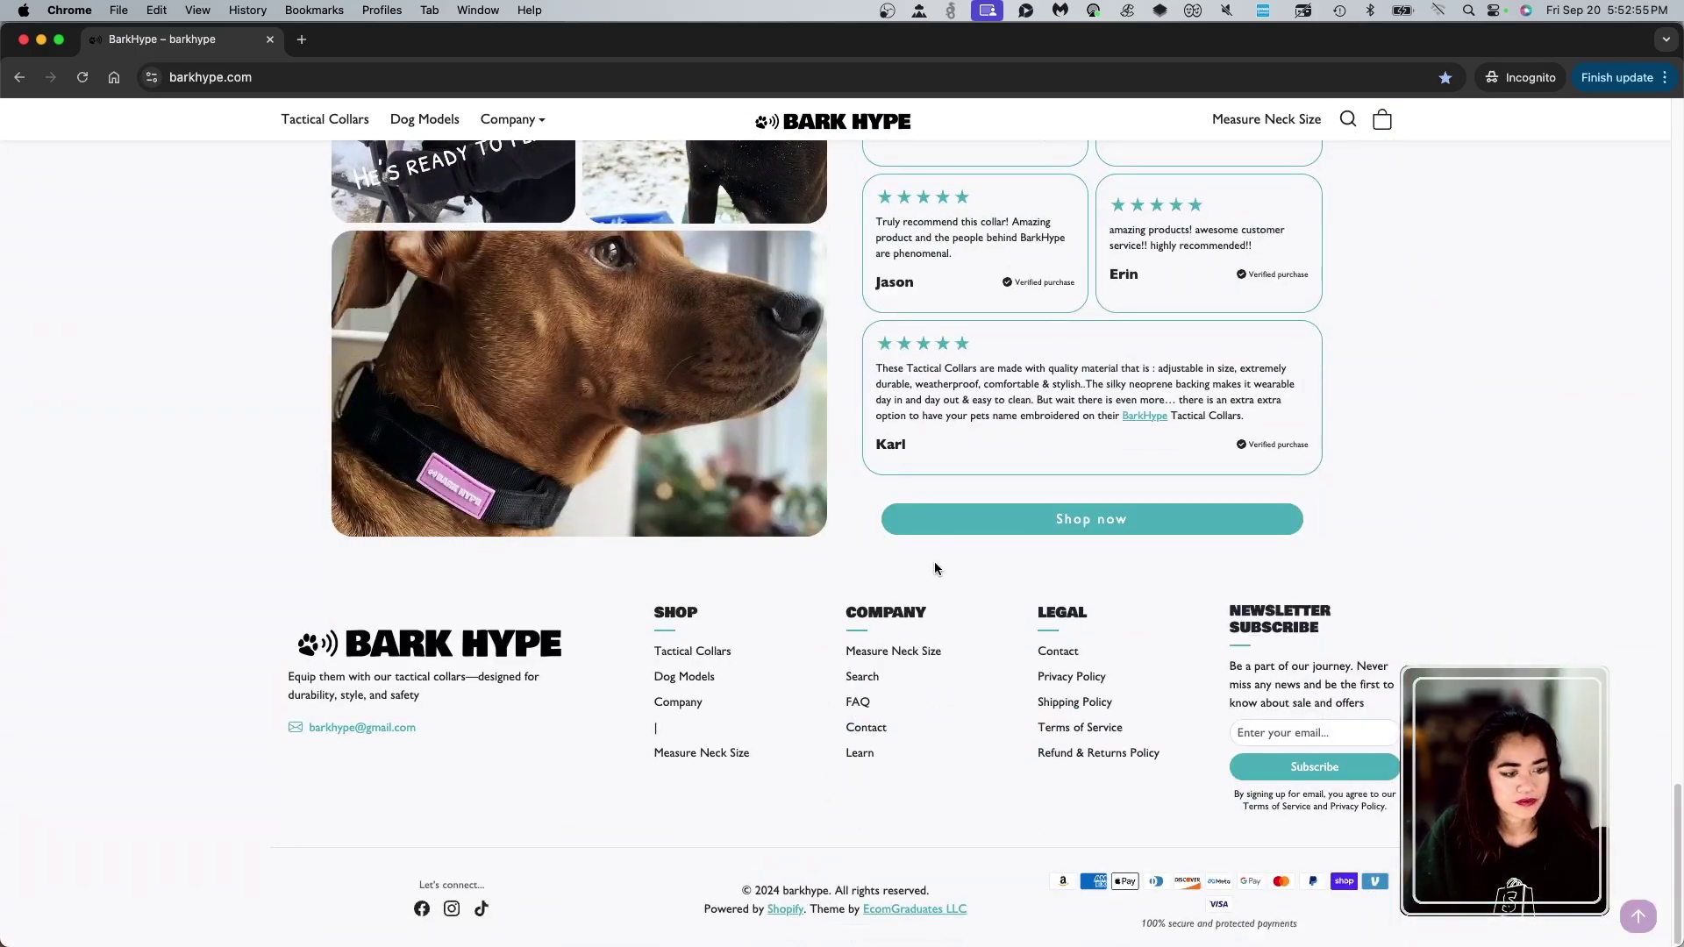
{"action": "scroll", "coordinate": [938, 491], "scroll_direction": "up", "scroll_amount": 6}
{"action": "scroll", "coordinate": [940, 460], "scroll_direction": "up", "scroll_amount": 10}
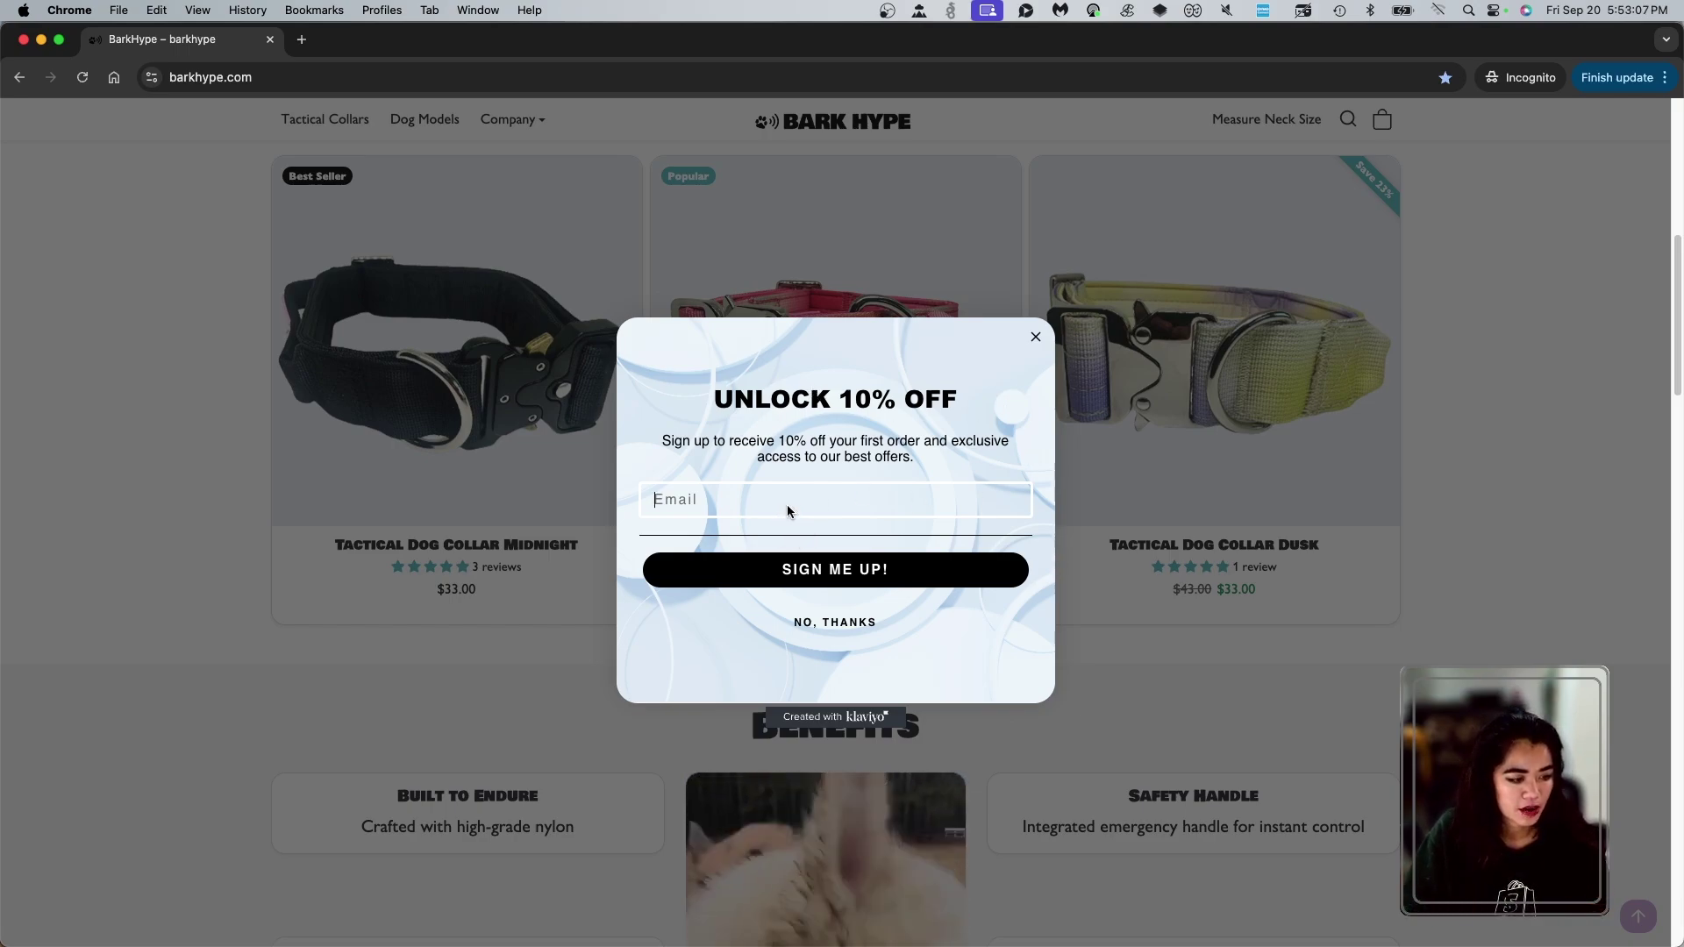
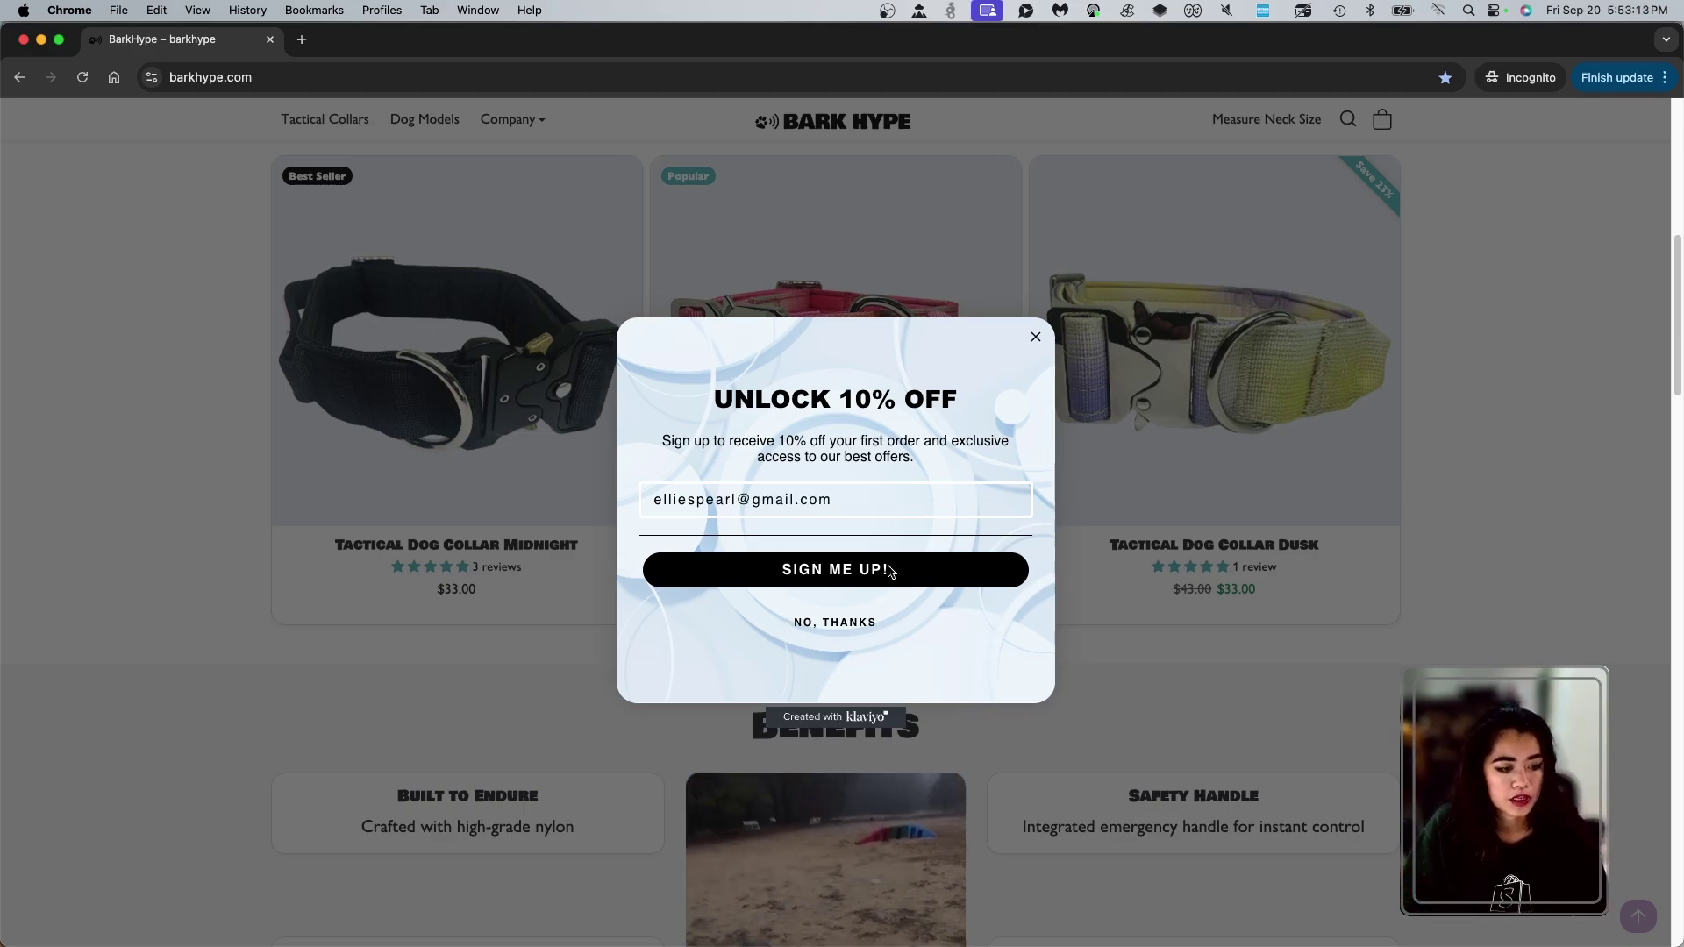
- Sign up in the popup with an e-mail address and copy the unique 10%-off code
{"action": "left_click", "coordinate": [888, 571]}
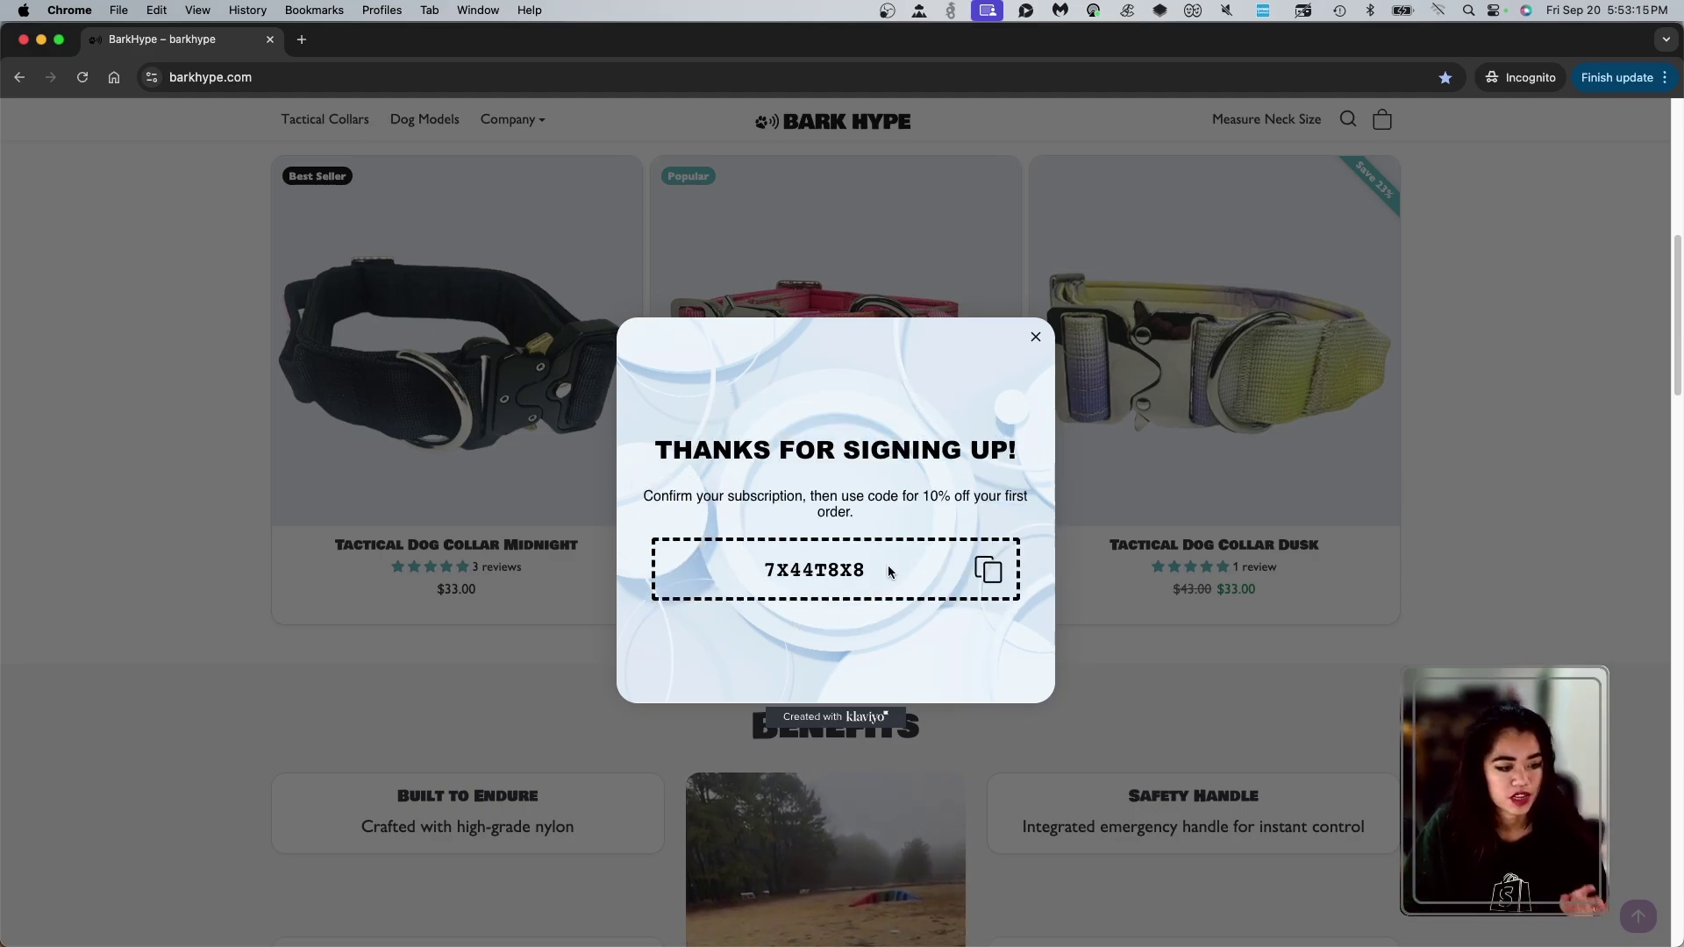
{"action": "left_click", "coordinate": [833, 580]}
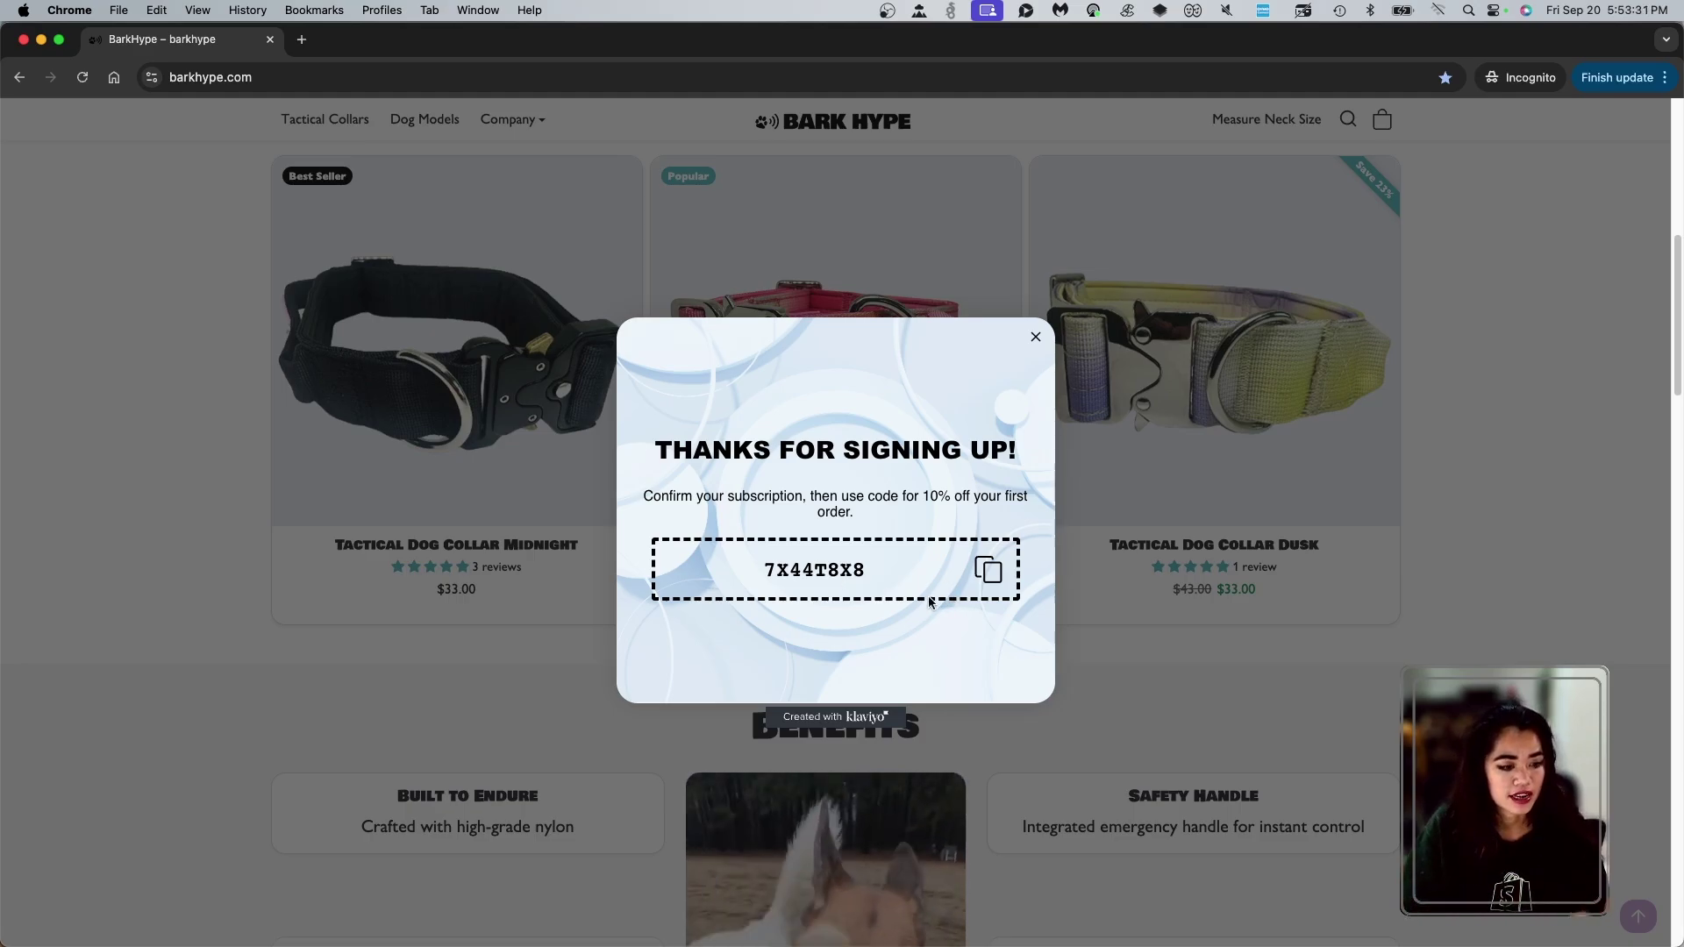
- Add the Tactical Dog Collar Dusk ($33.00) to the cart, attempt checkout, then return to the storefront
{"action": "left_click", "coordinate": [1271, 508]}
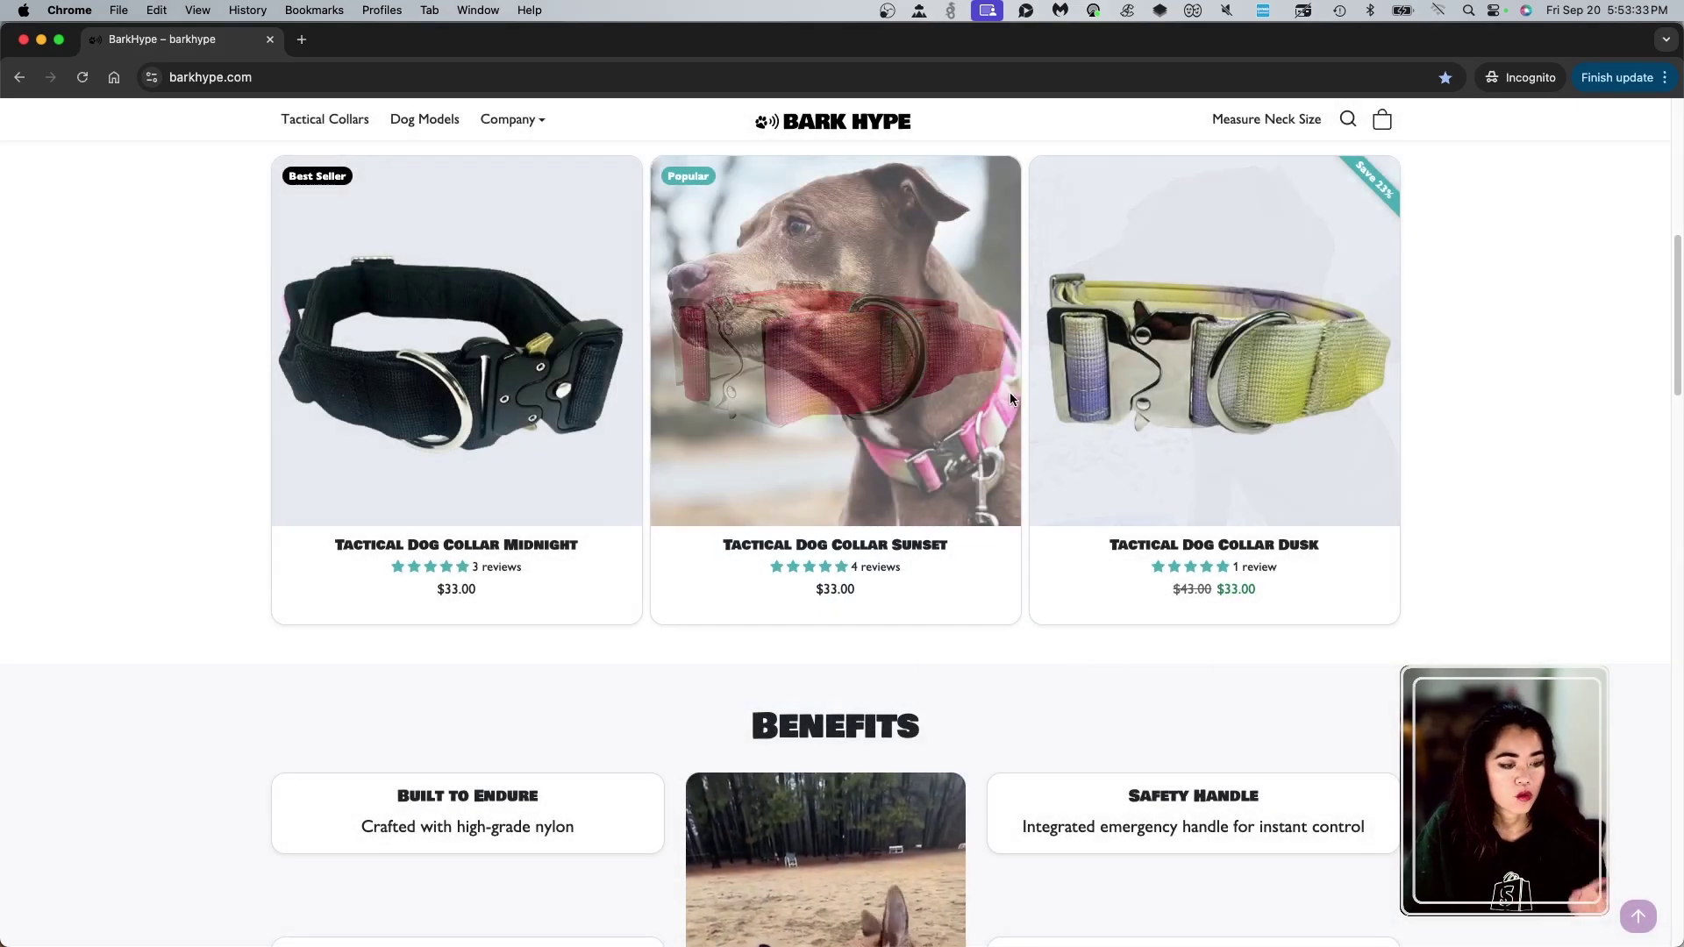
{"action": "scroll", "coordinate": [1244, 380], "scroll_direction": "up", "scroll_amount": 8}
{"action": "left_click", "coordinate": [1382, 182]}
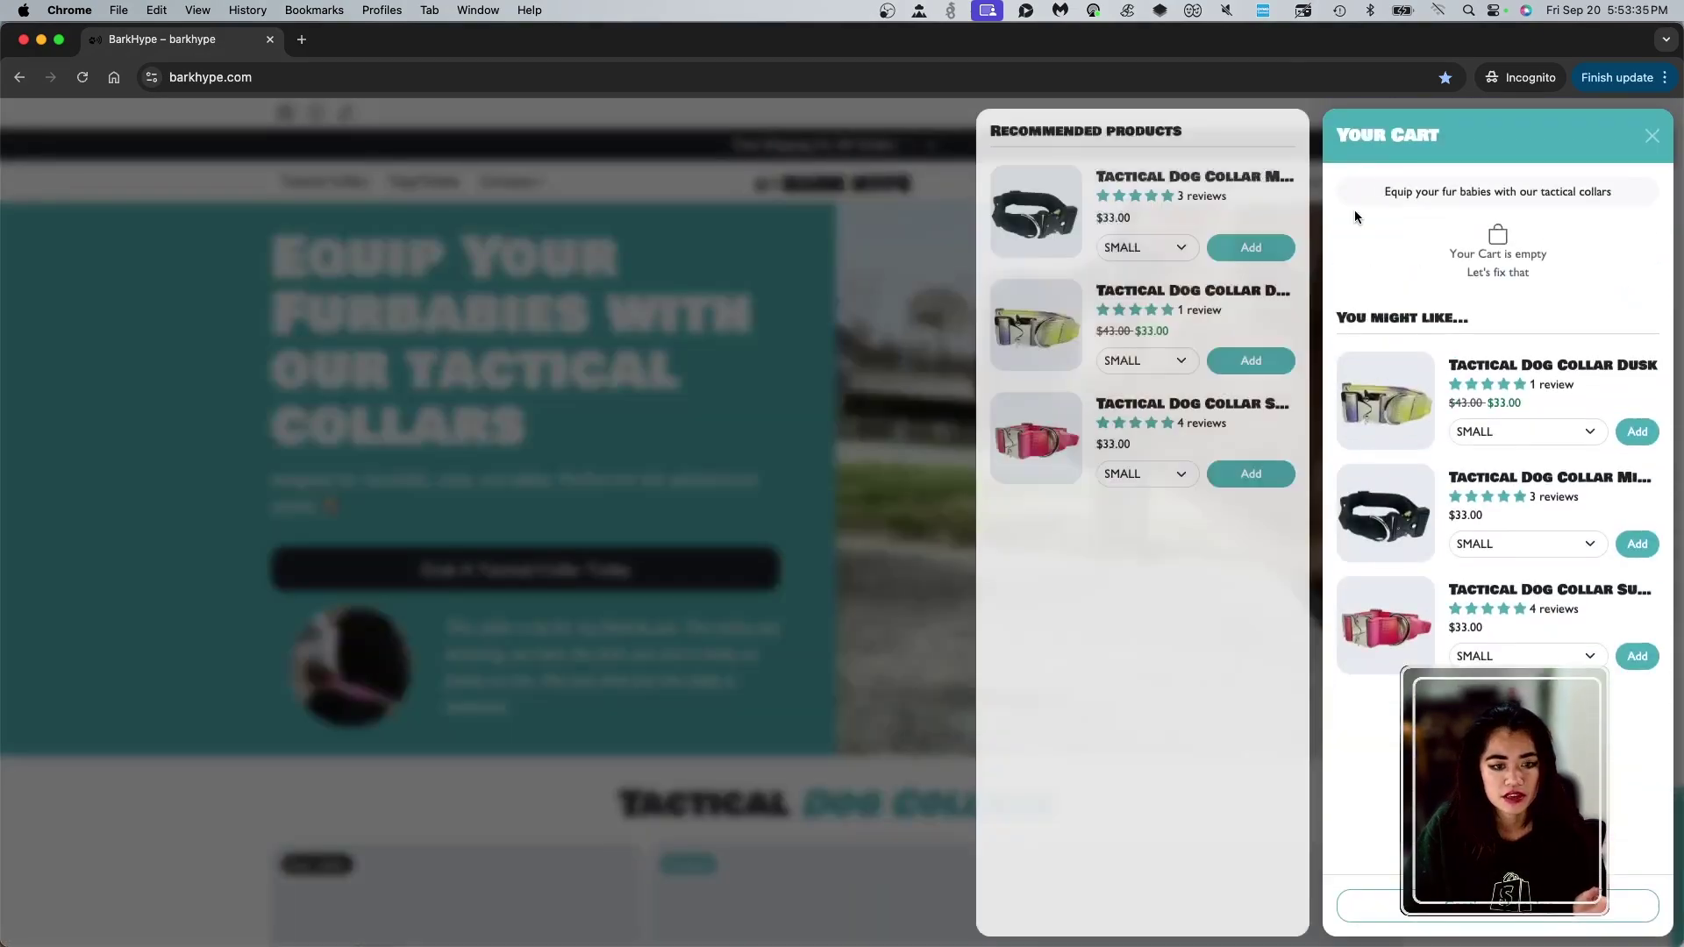
{"action": "left_click", "coordinate": [1638, 431]}
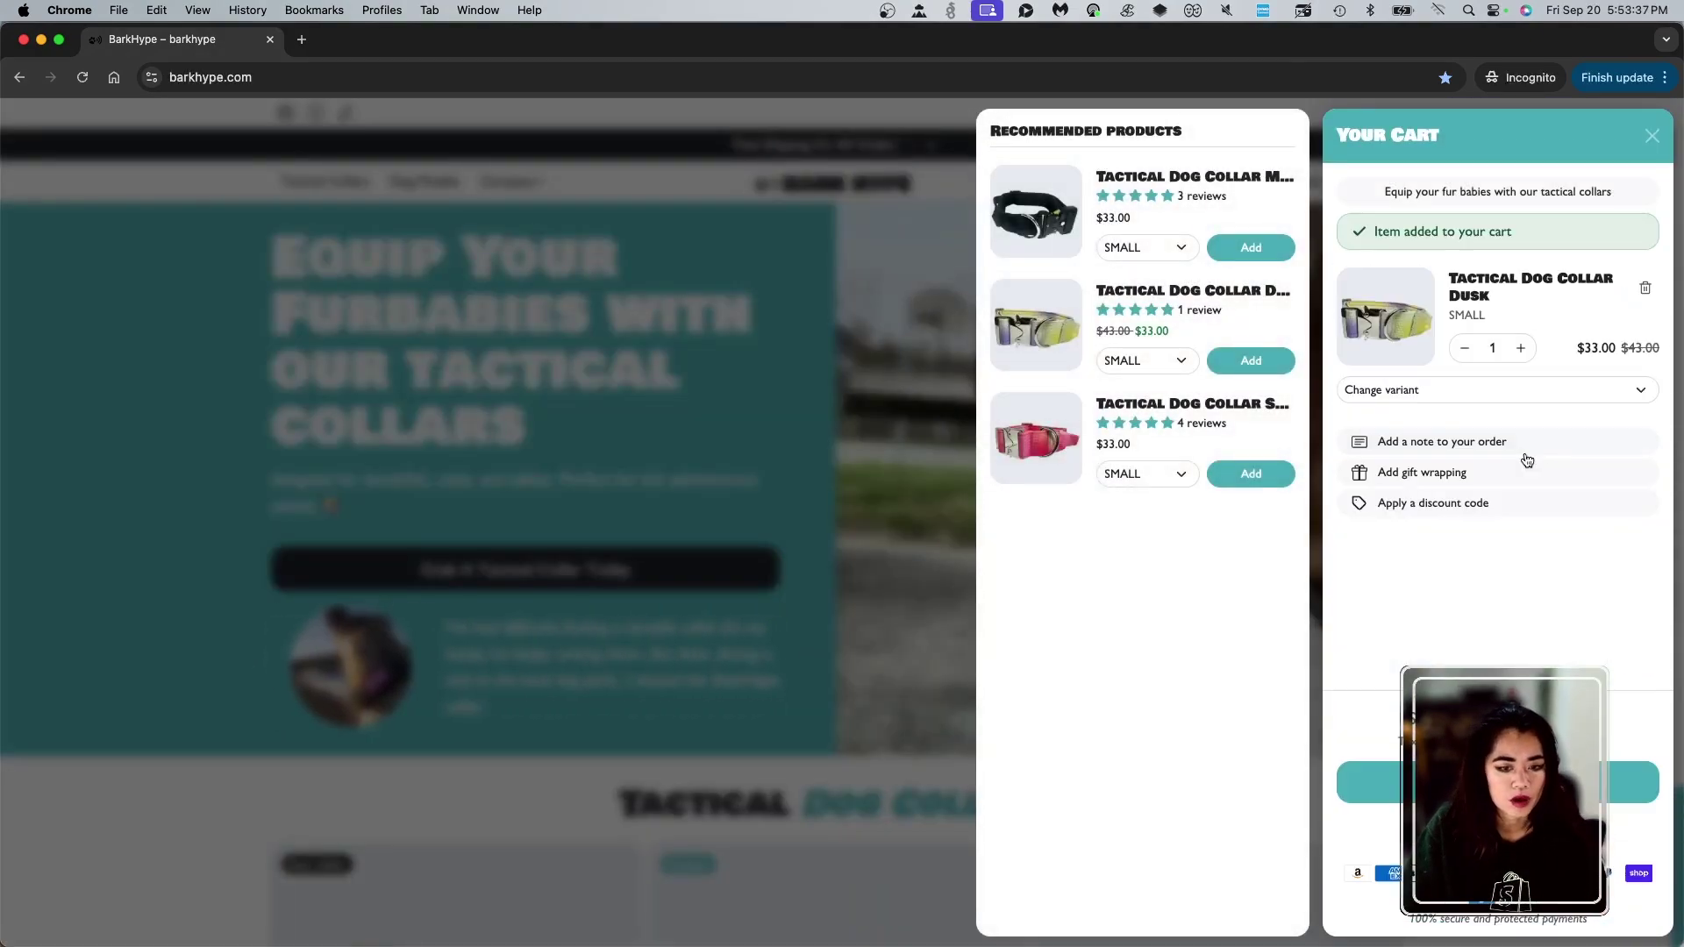
{"action": "left_click", "coordinate": [1368, 782]}
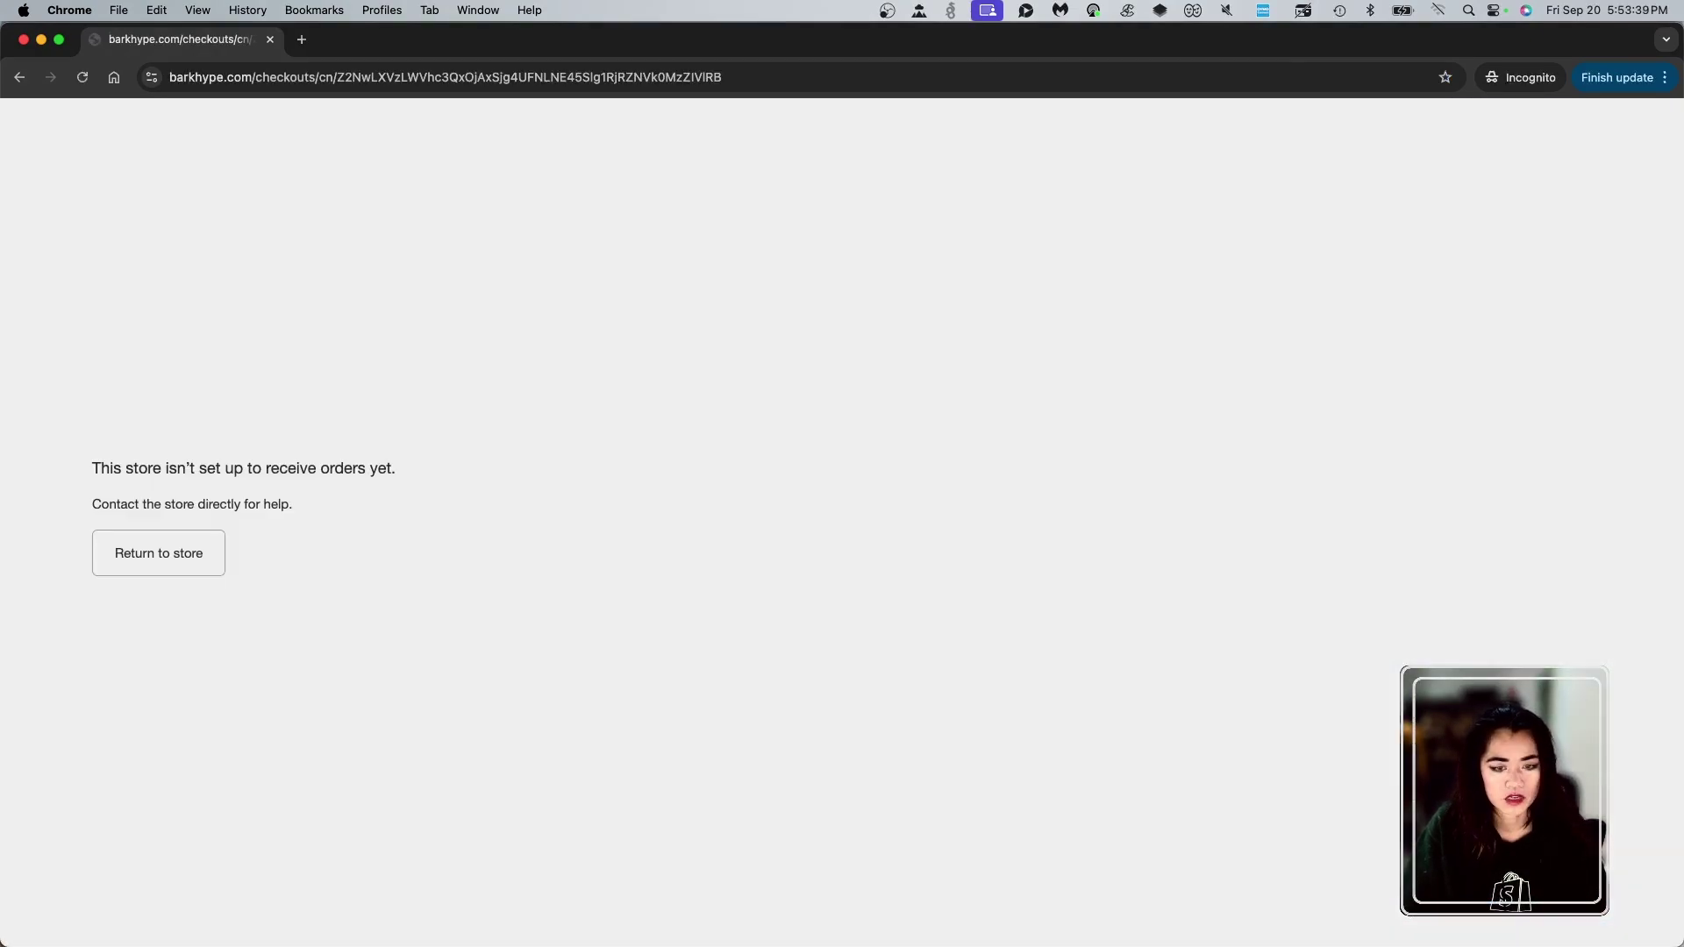
{"action": "key", "text": "super+Left"}
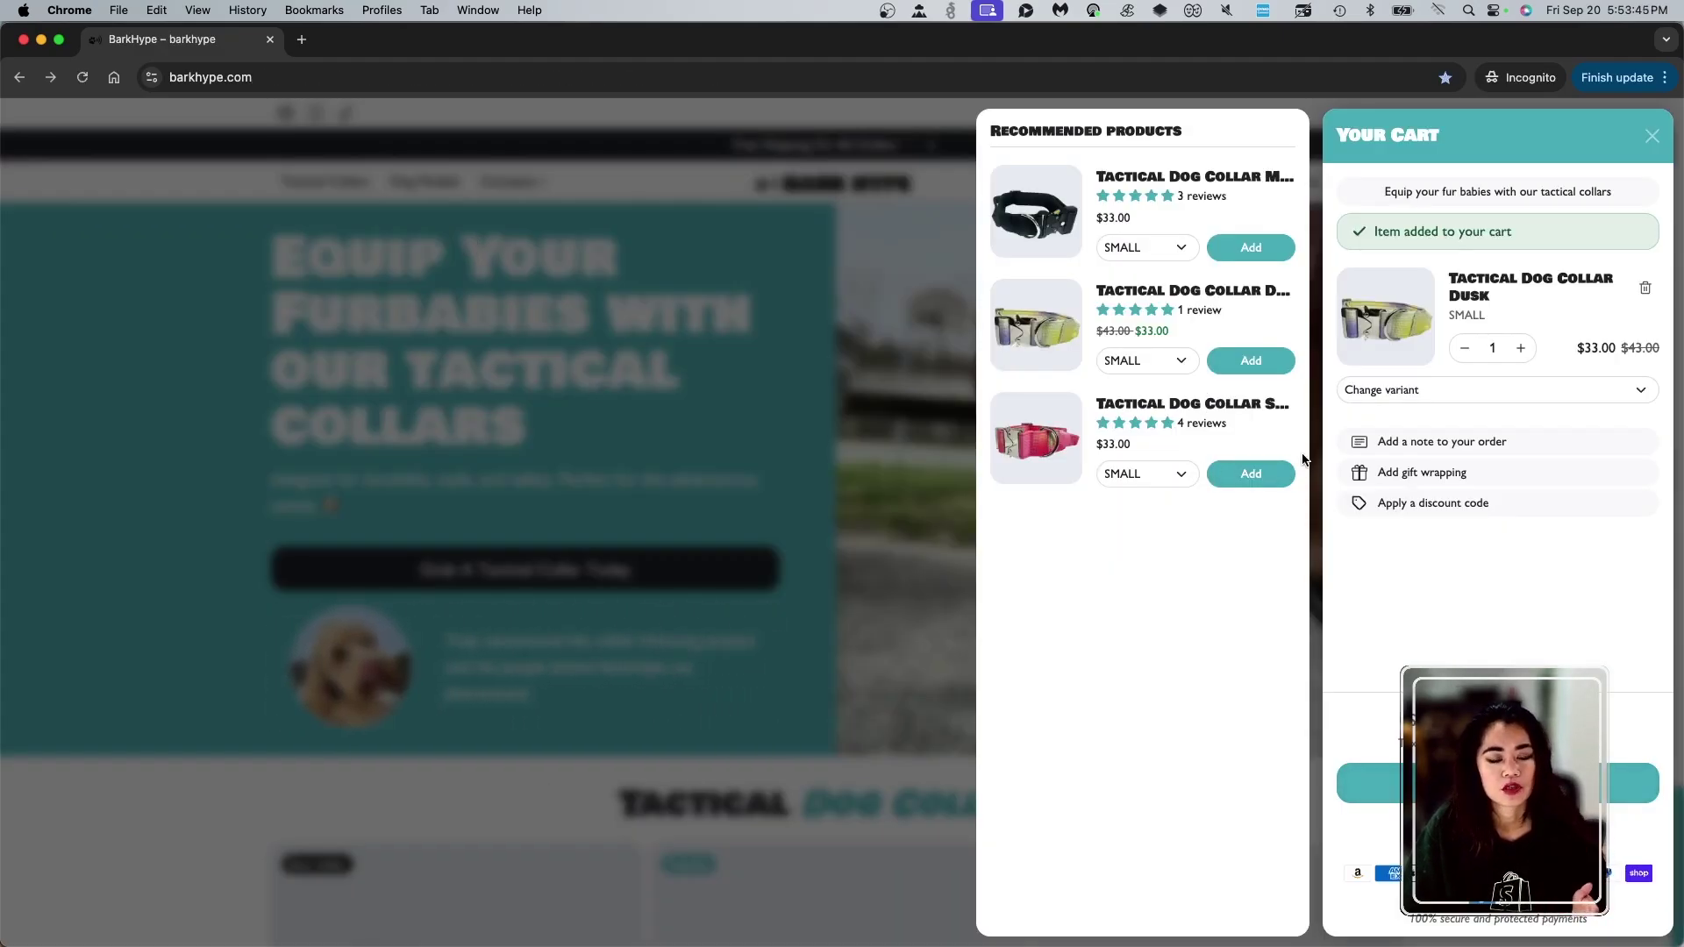
{"action": "left_click", "coordinate": [791, 562]}
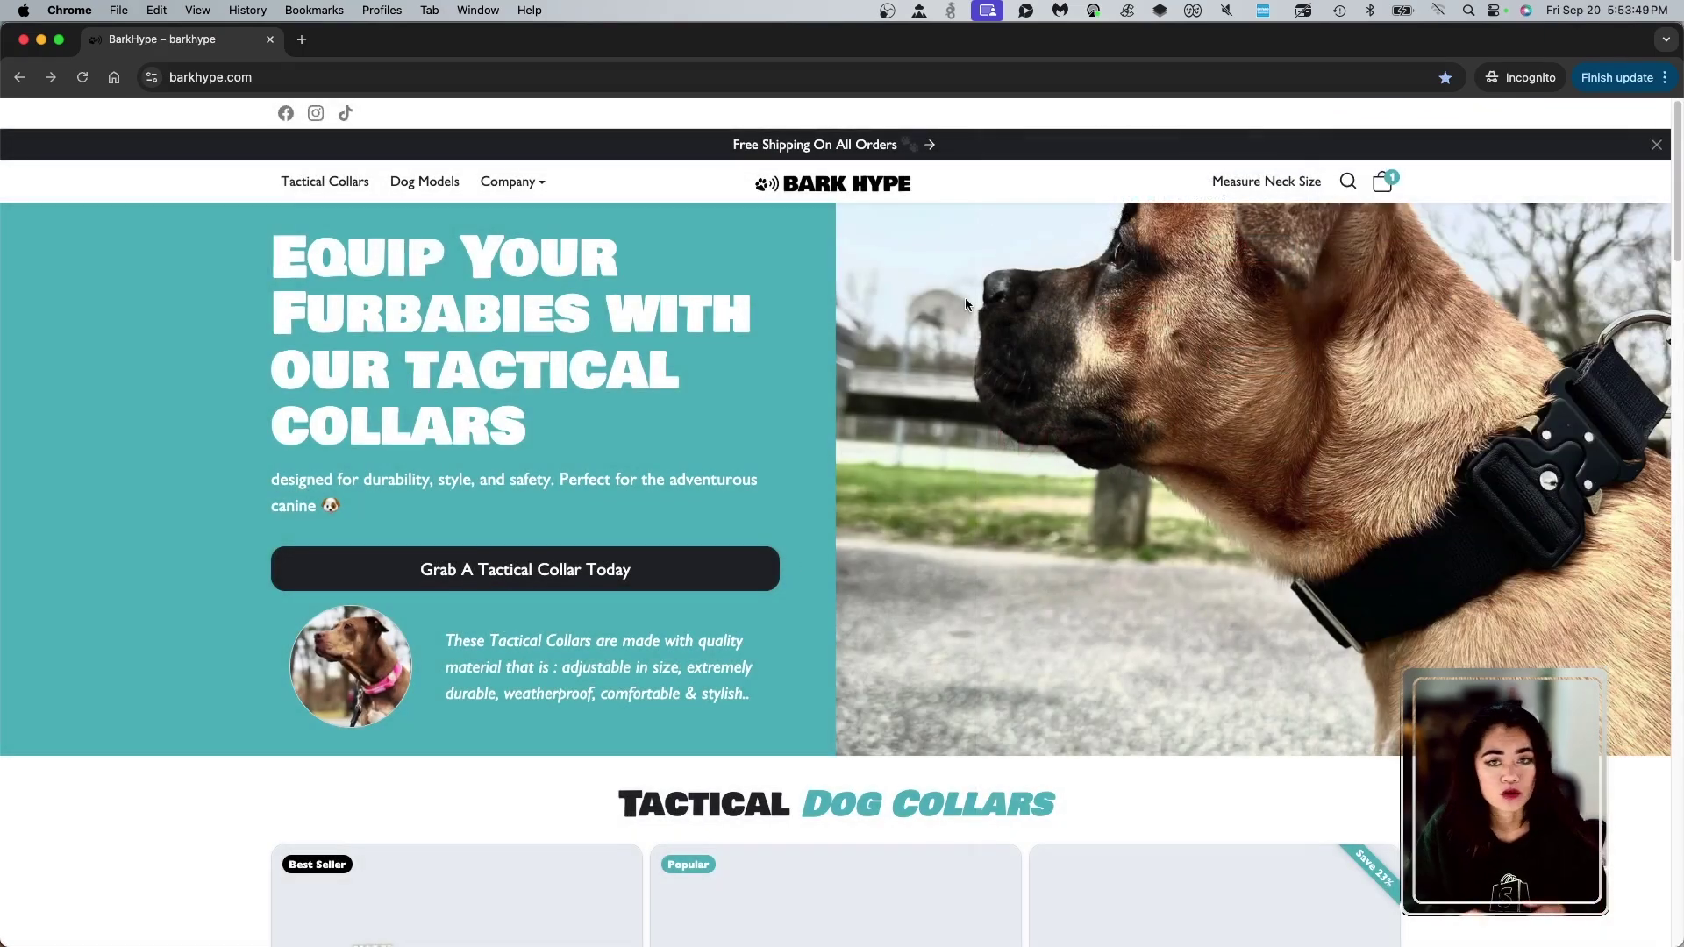